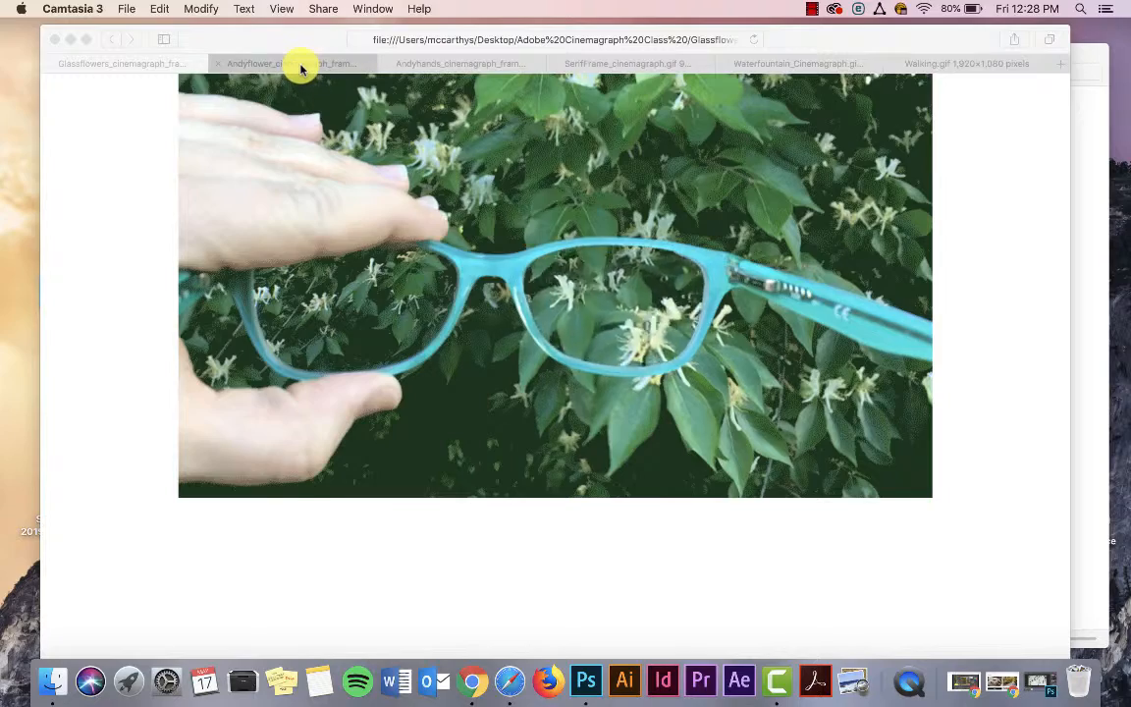
Step: View the sample cinemagraph GIFs of the man among flowers, the framing hands, the cat frame, the water fountain and the walking crowd
left_click(300, 67)
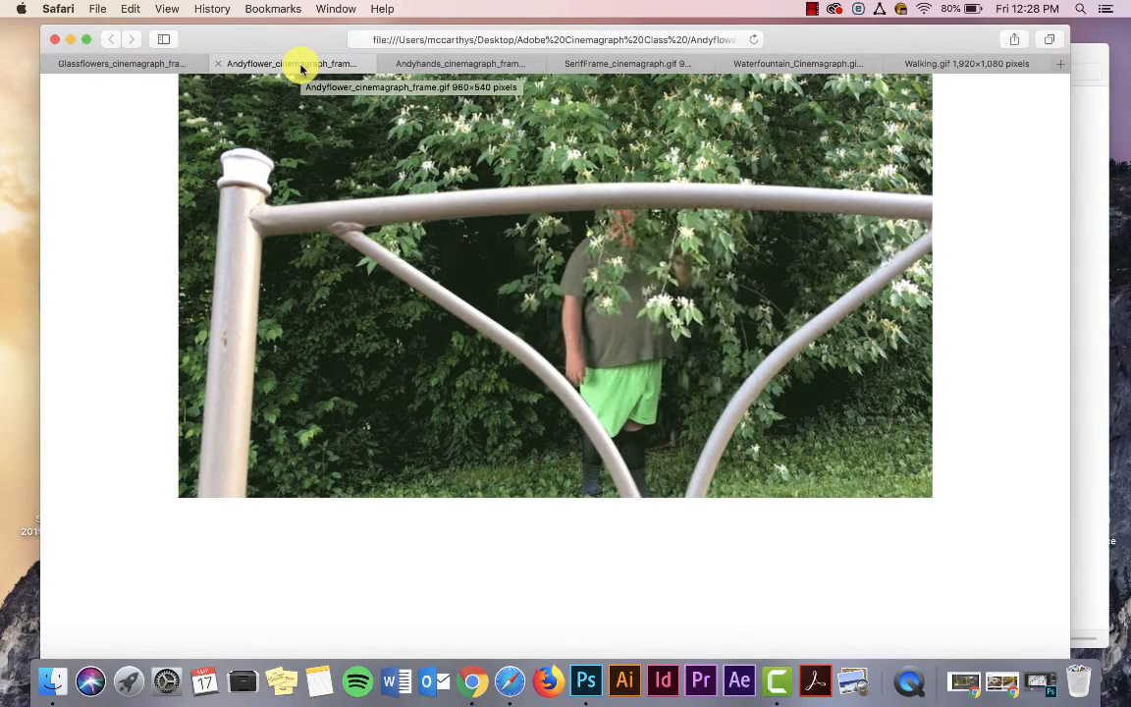
left_click(416, 65)
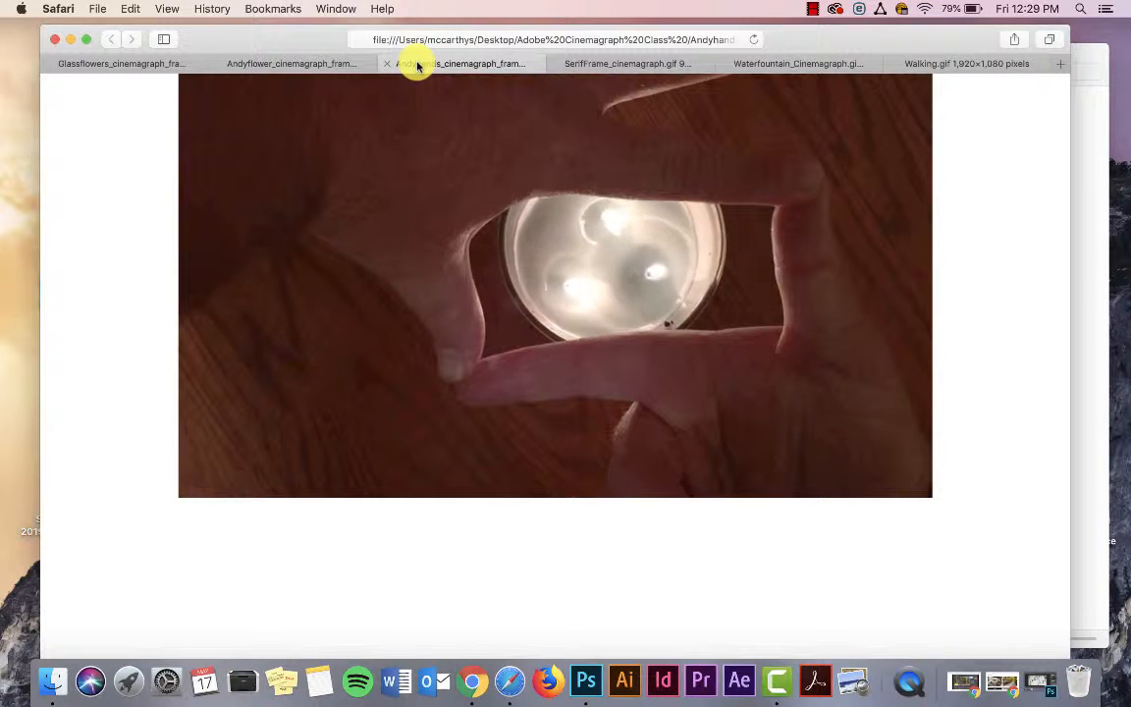
left_click(594, 71)
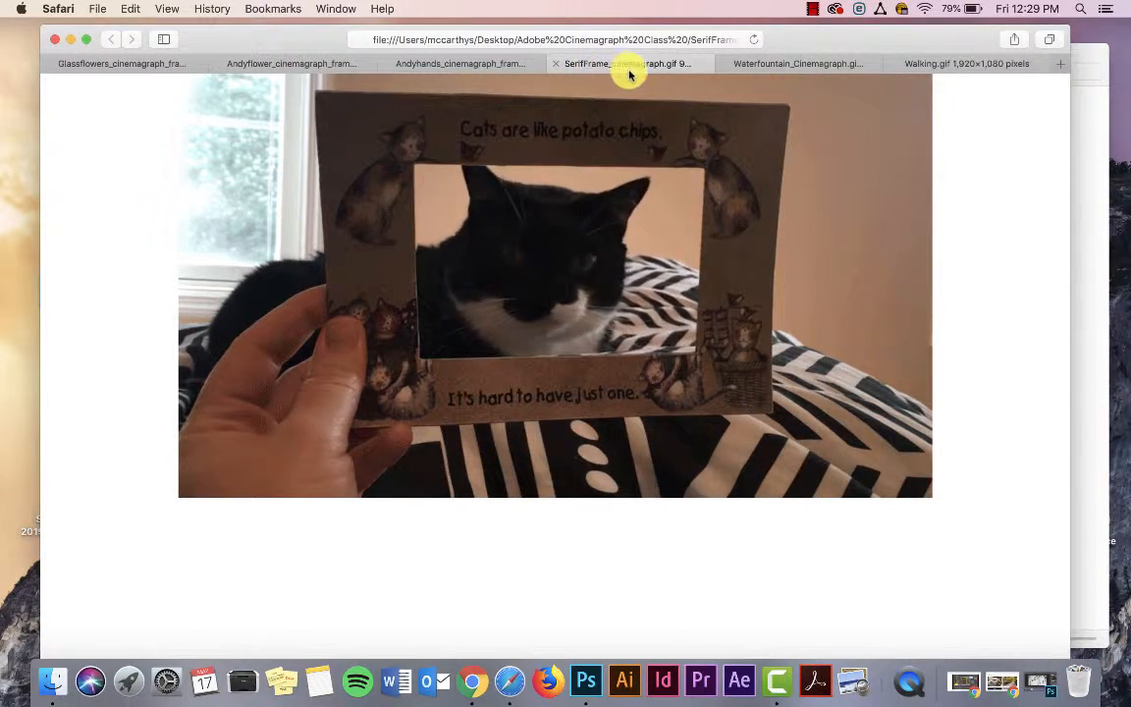
left_click(781, 69)
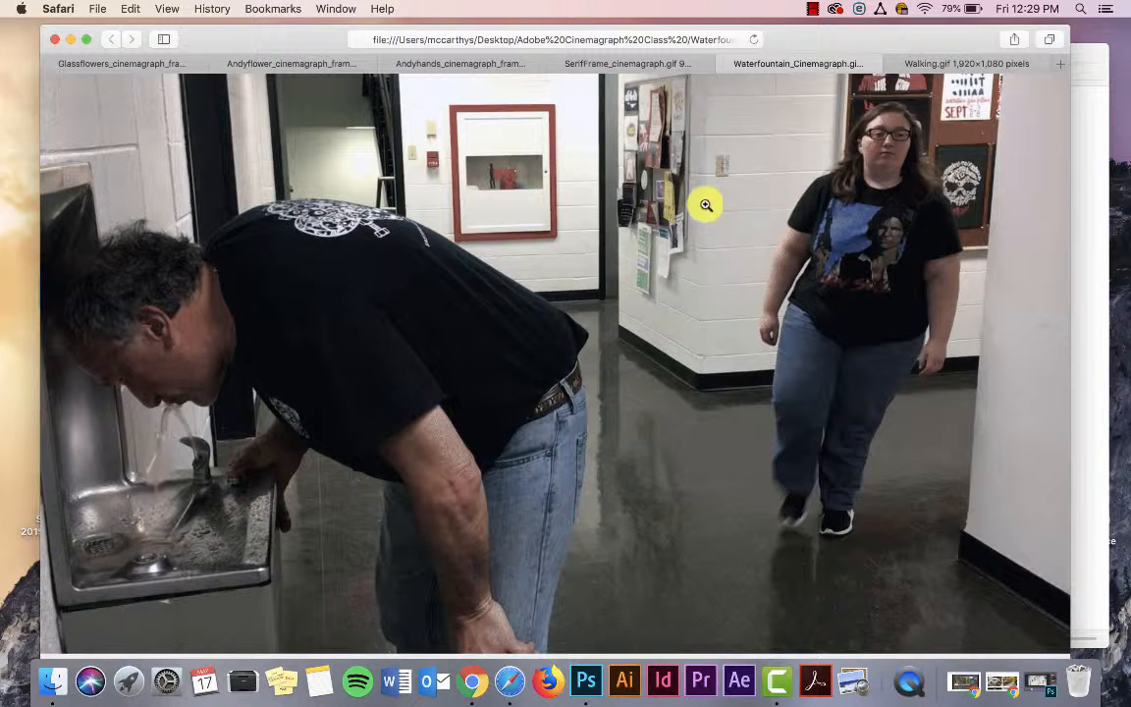
left_click(938, 67)
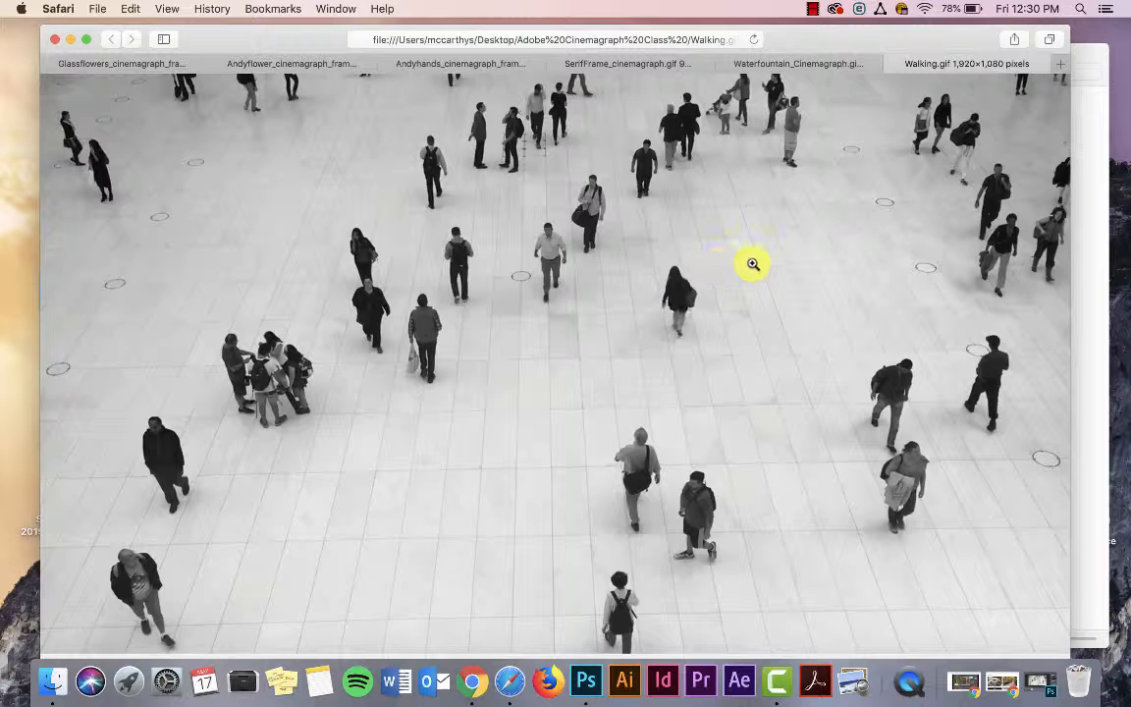
Step: Switch to Chrome, look through the cinemagraph gallery on cinemagraphs.com as far as the champagne and candle images, and close the window
left_click(1096, 357)
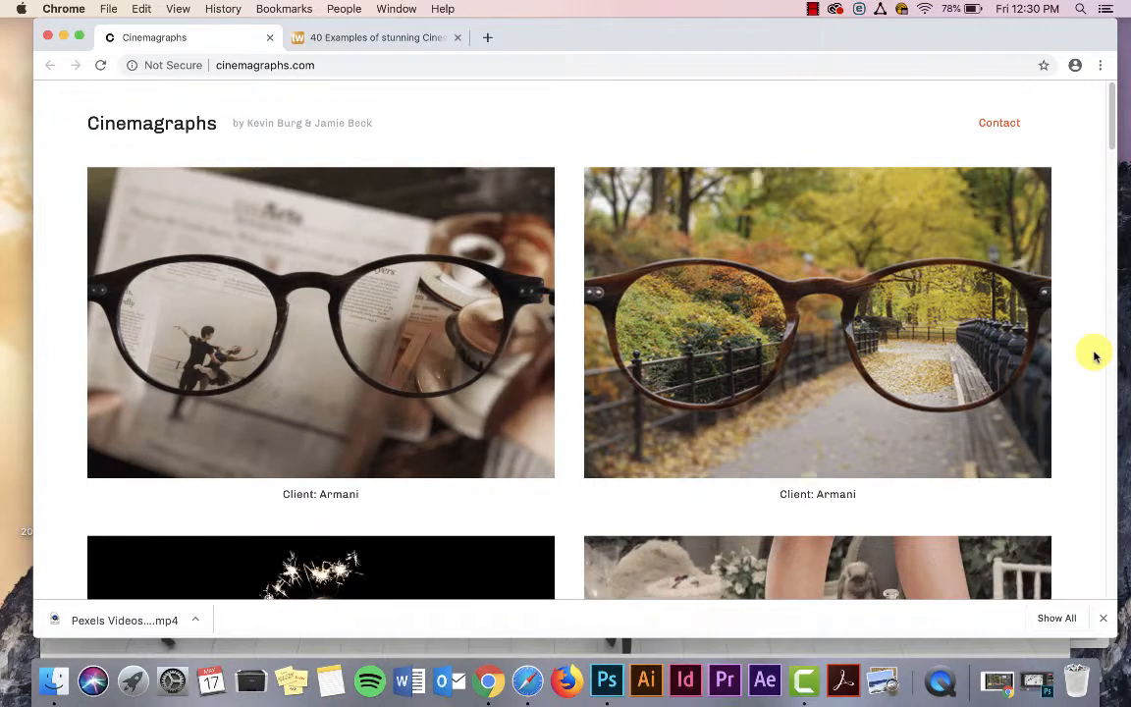
scroll(412, 365, "down", 3)
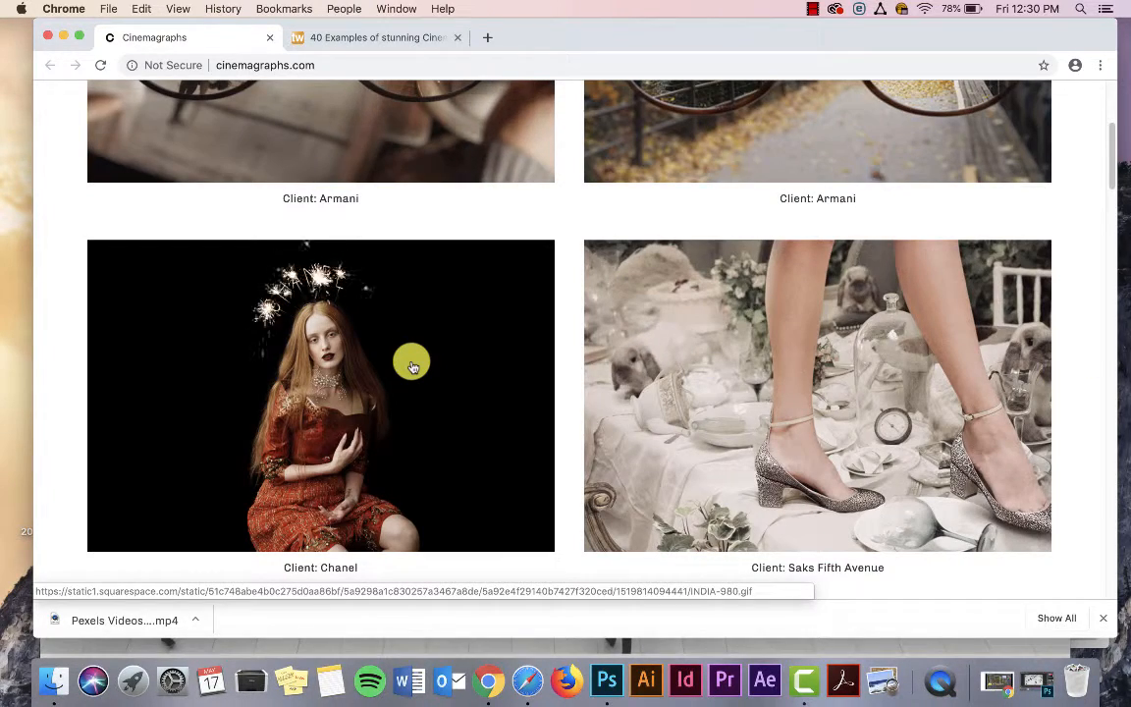
scroll(628, 401, "down", 5)
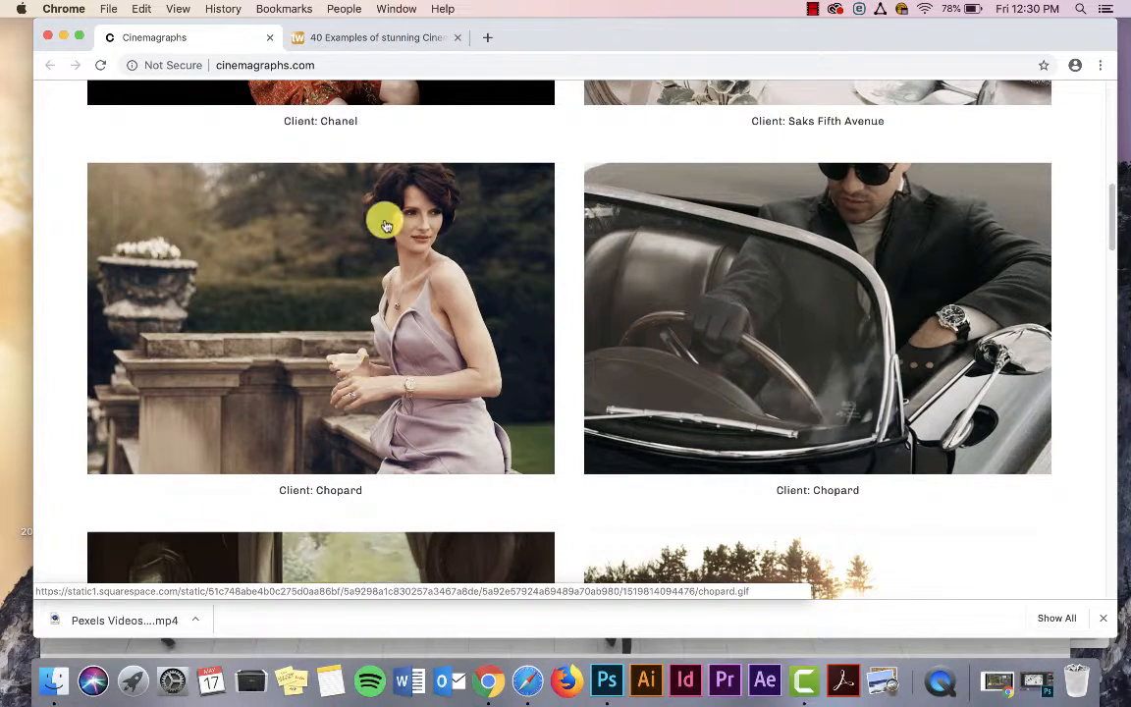
scroll(469, 343, "down", 5)
scroll(471, 346, "down", 1)
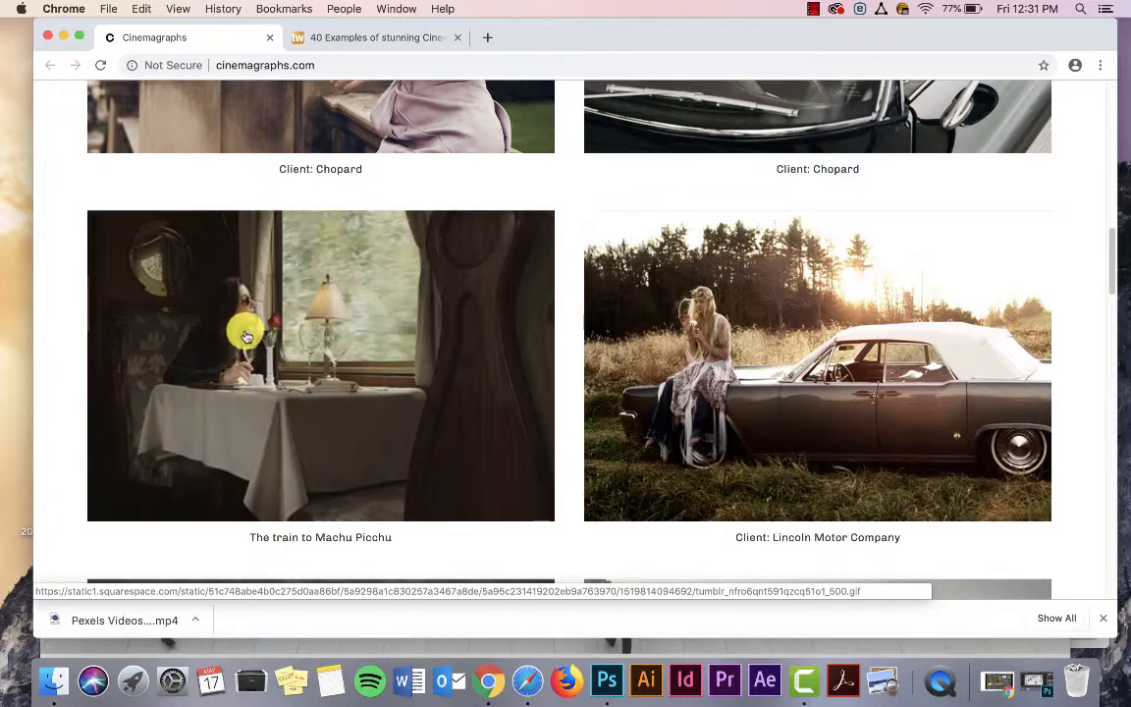
scroll(362, 397, "down", 2)
scroll(366, 404, "down", 3)
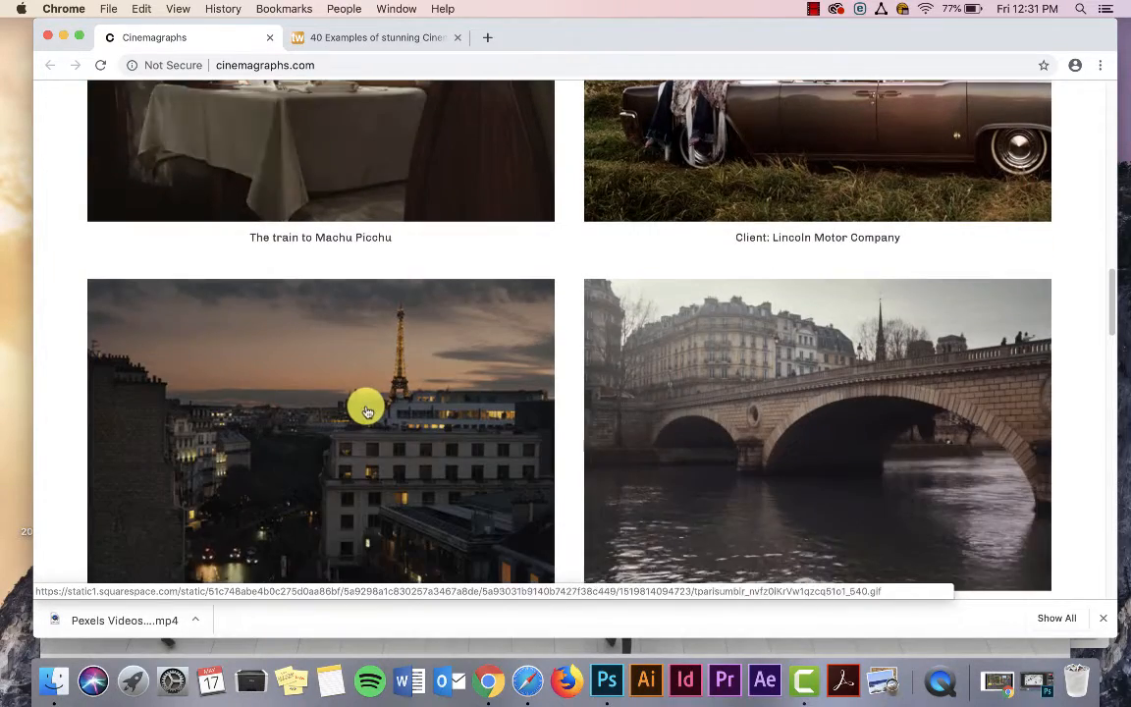
scroll(757, 199, "down", 8)
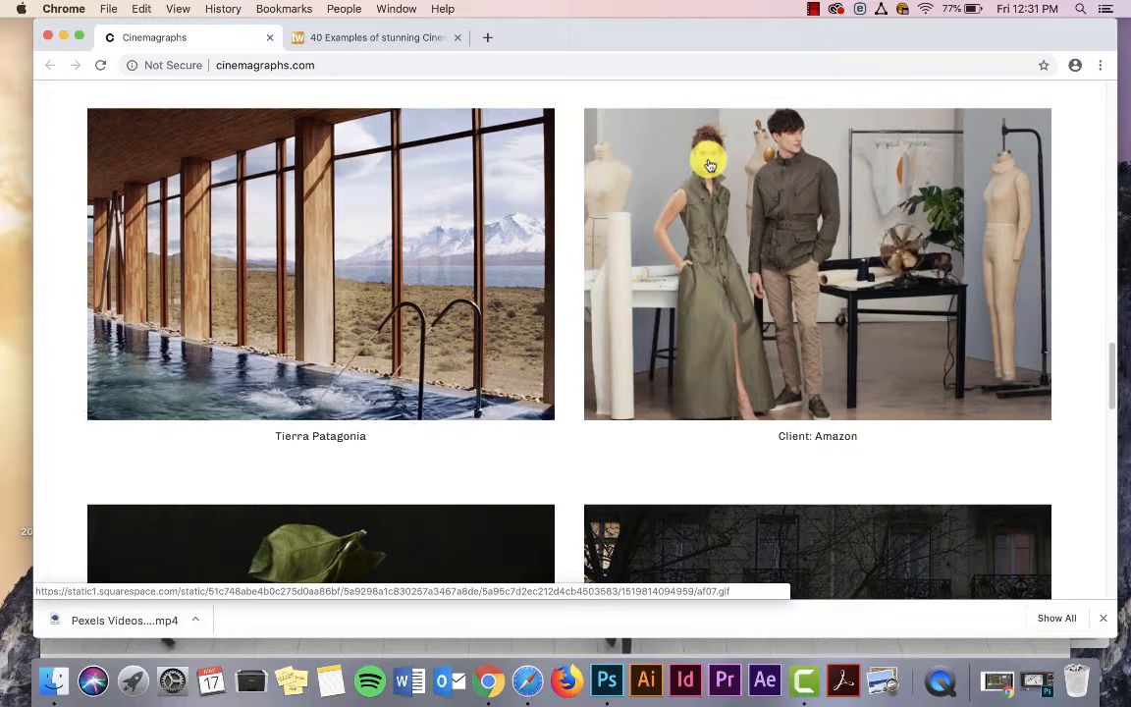
scroll(548, 321, "down", 5)
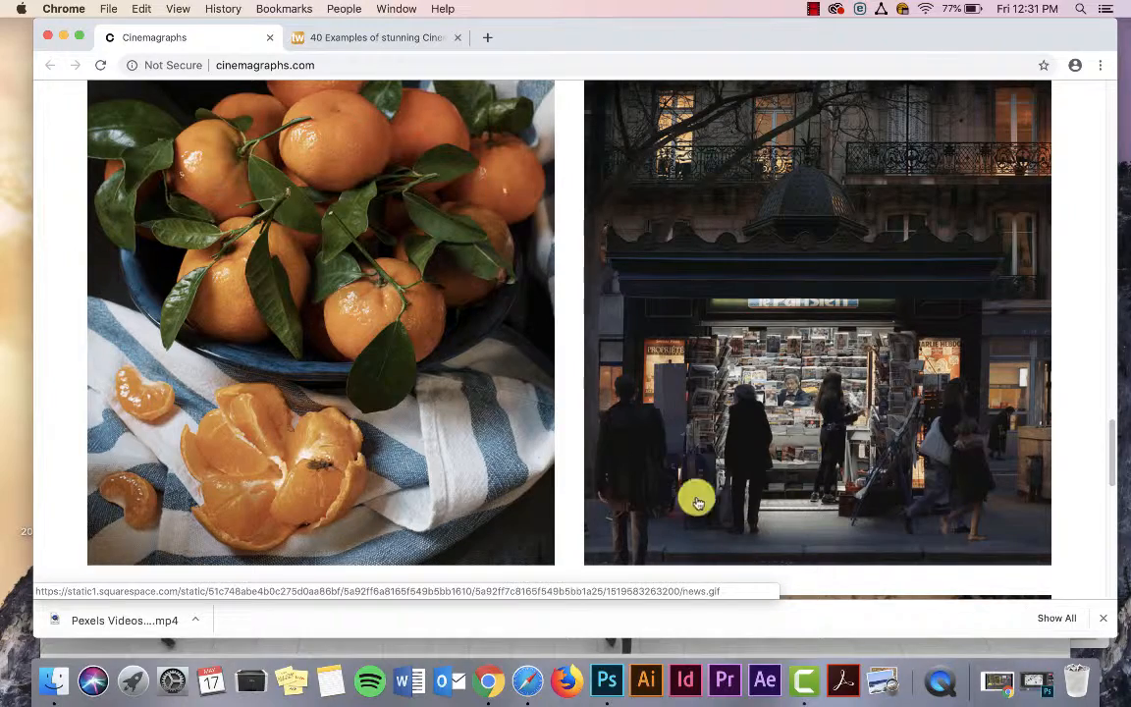
scroll(477, 422, "down", 1)
scroll(478, 422, "down", 10)
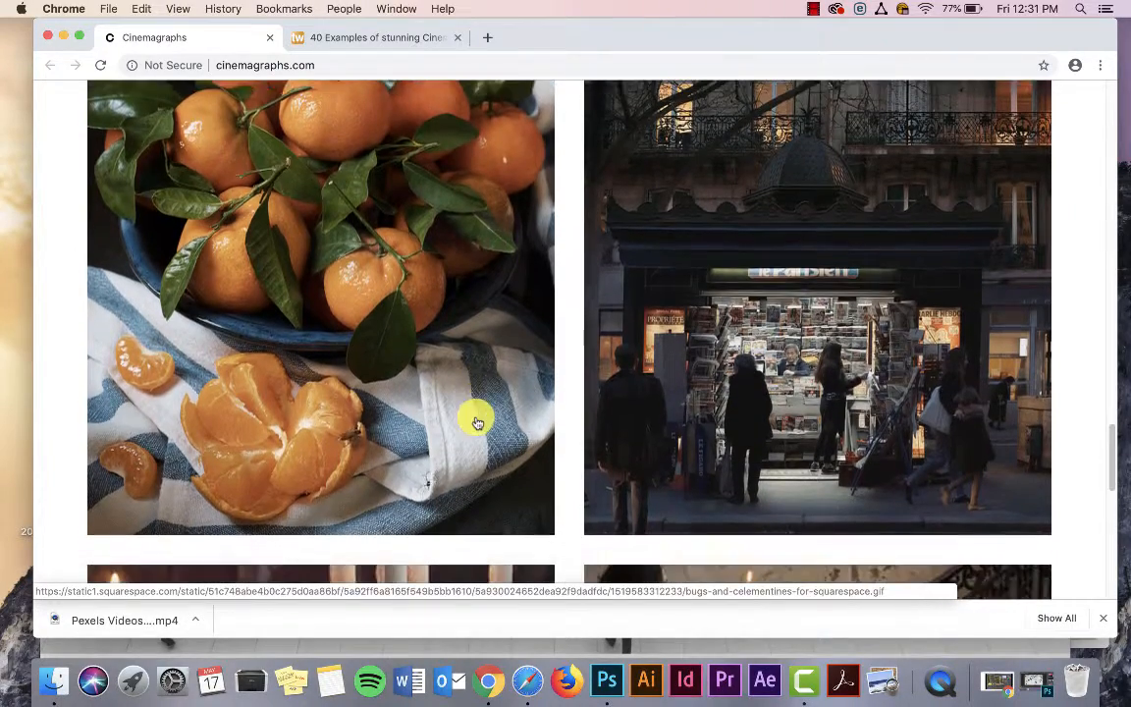
scroll(471, 421, "down", 6)
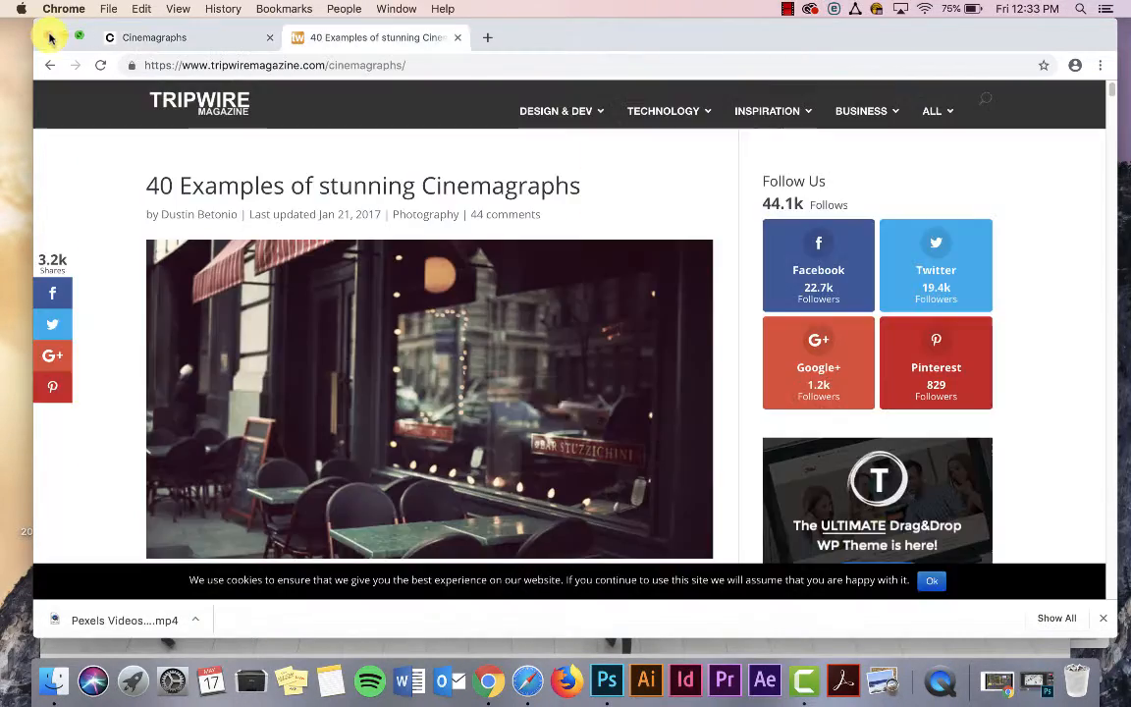
left_click(50, 37)
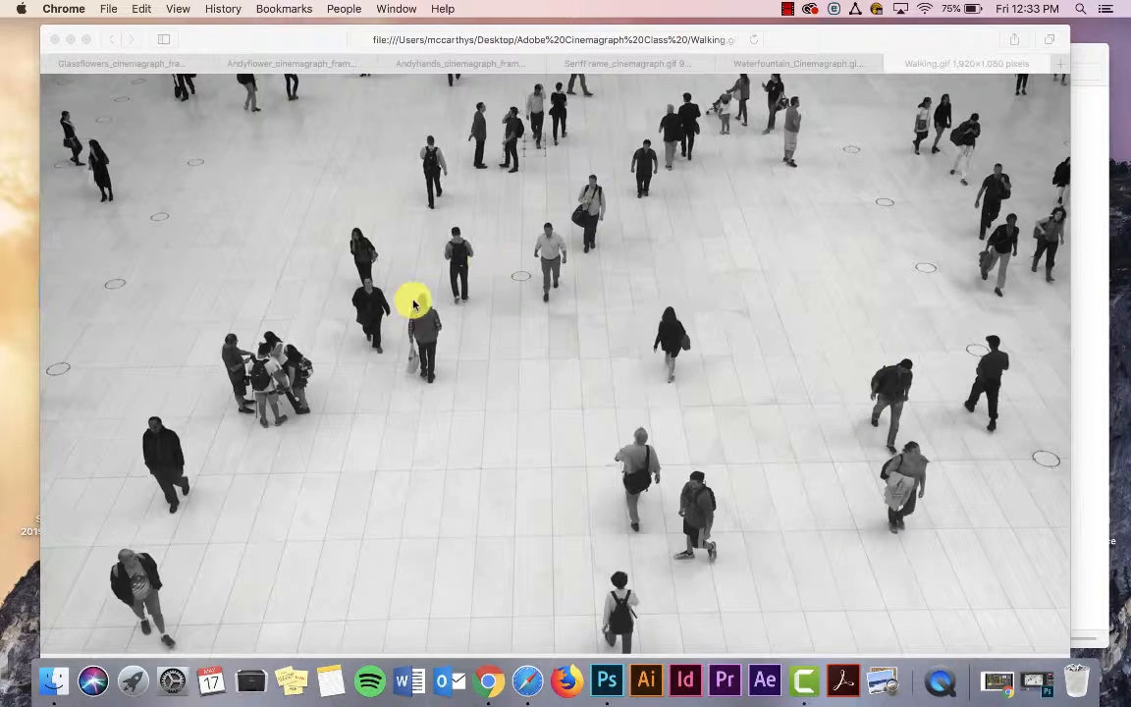
Step: Review all six sample GIFs again in order, from the glasses cinemagraph to Walking.gif, comparing their moving and still areas
left_click(77, 64)
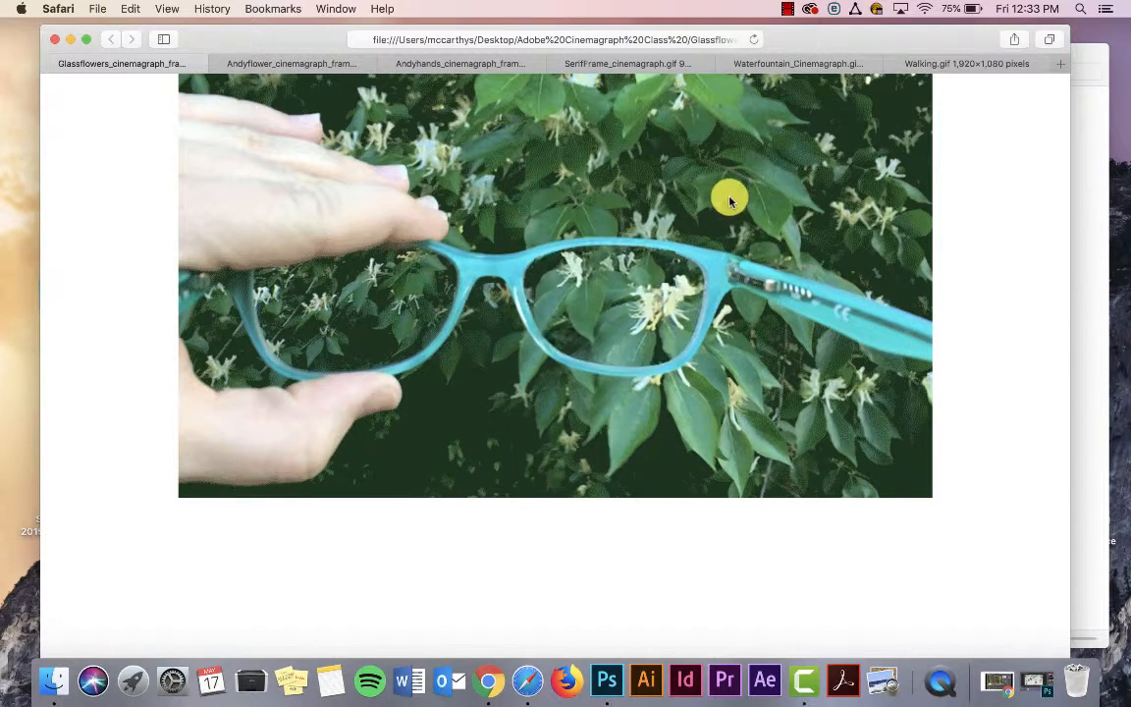
left_click(301, 66)
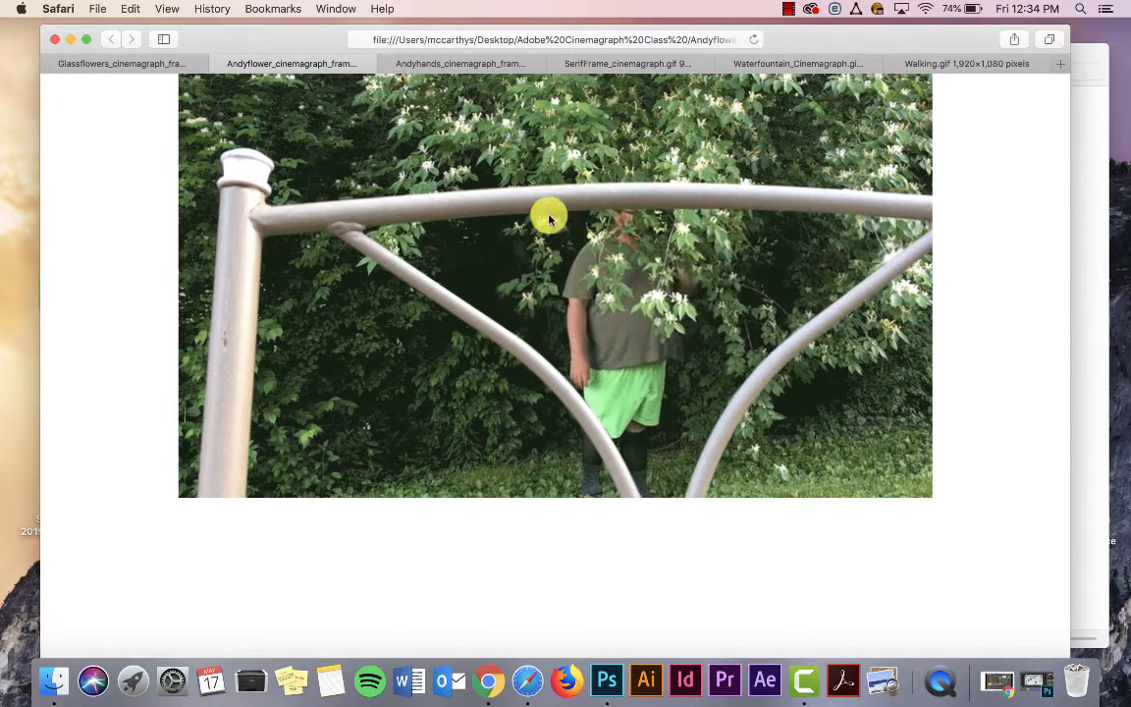
left_click(409, 66)
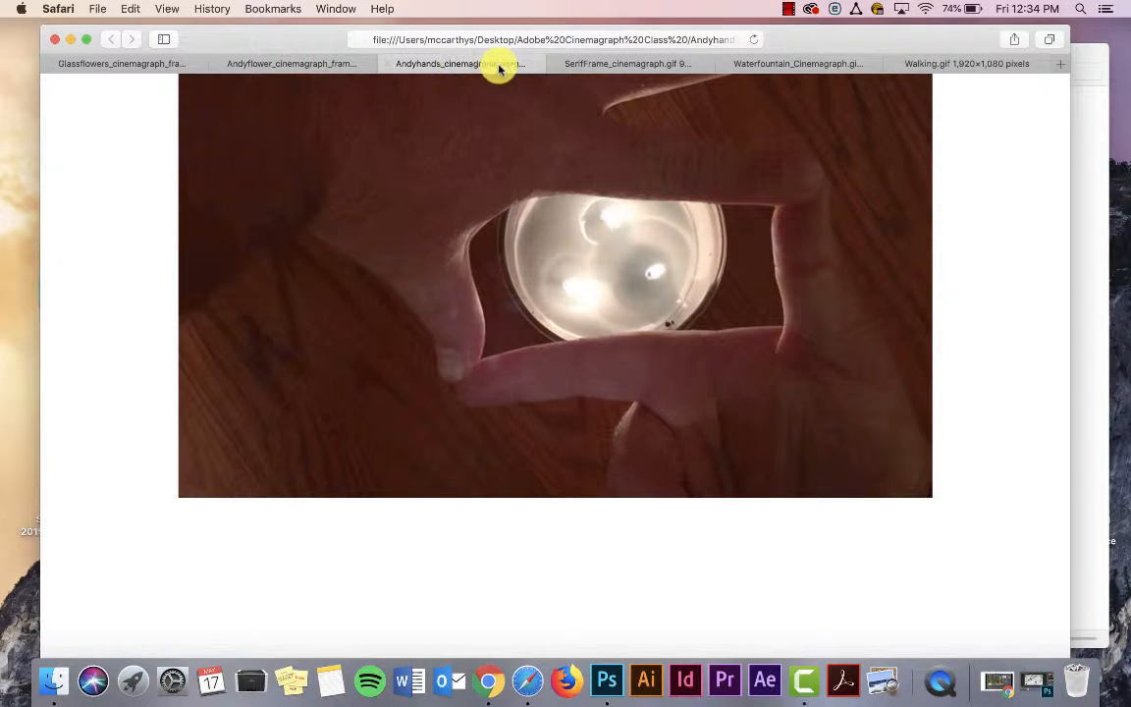
left_click(591, 64)
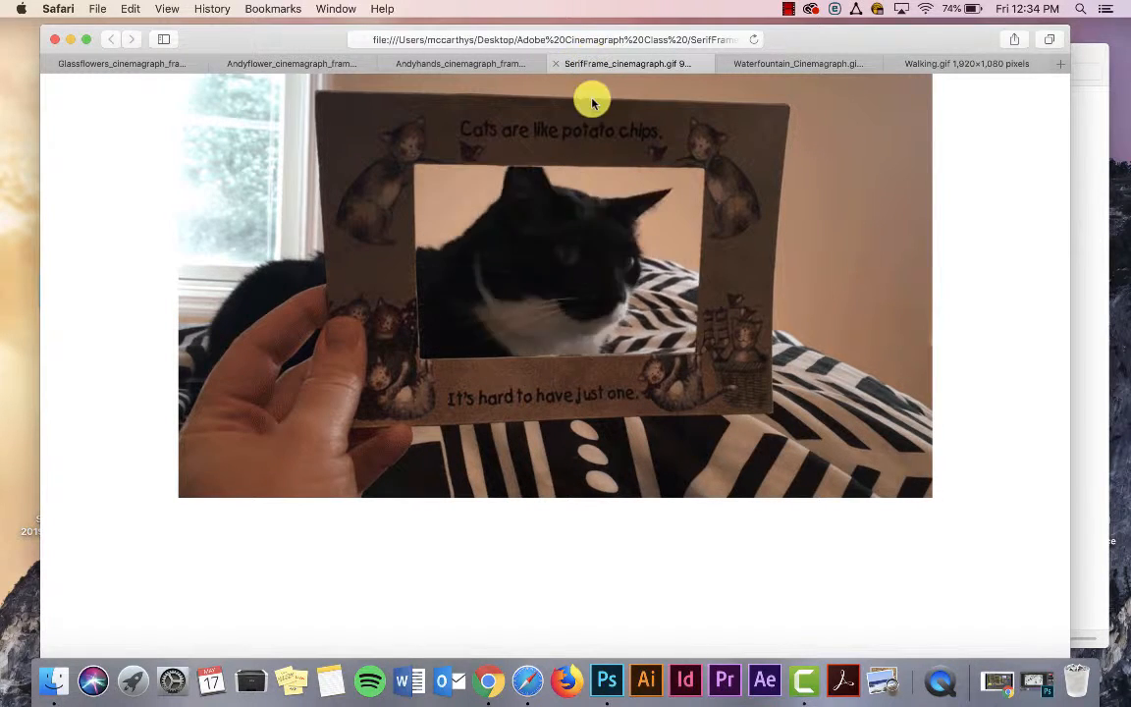
left_click(748, 63)
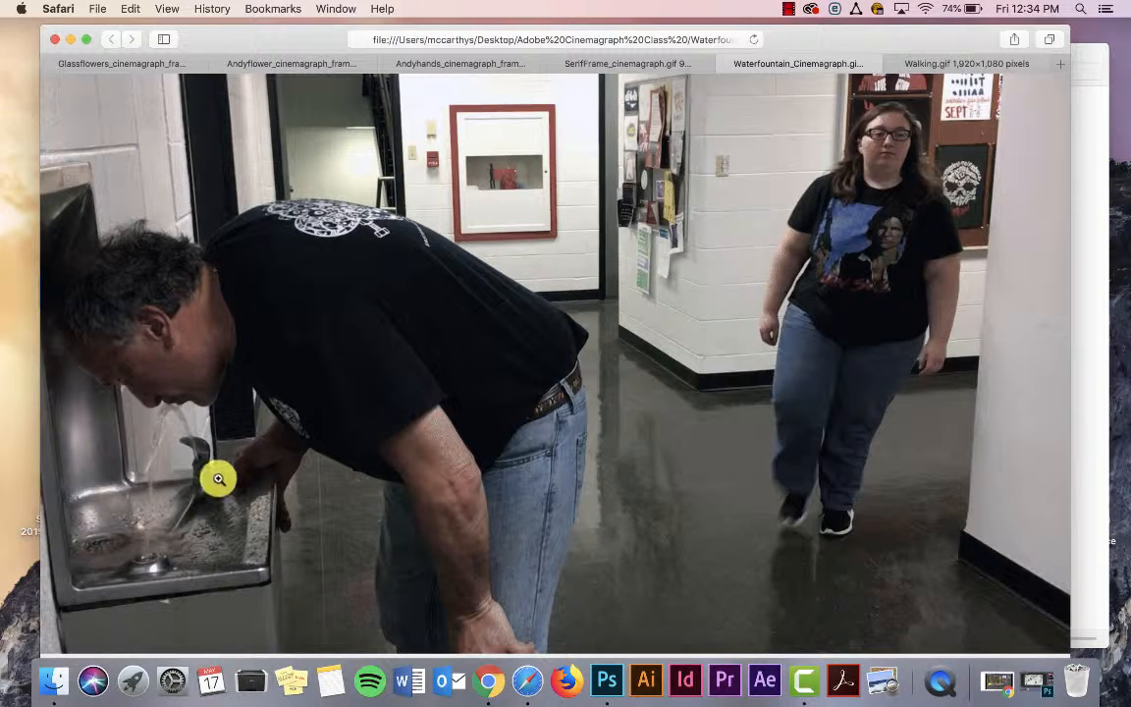
left_click(928, 67)
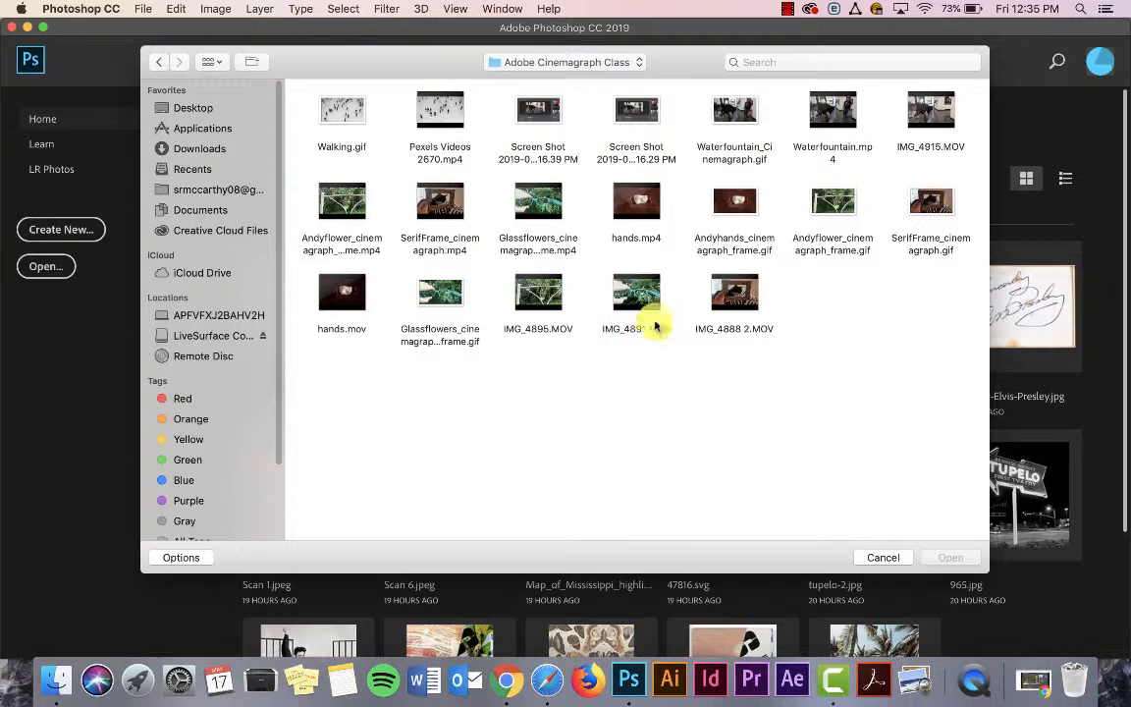
Step: In Photoshop, open the video IMG_4891.MOV from the Adobe Cinemagraph Class folder and play it through once
left_click(648, 306)
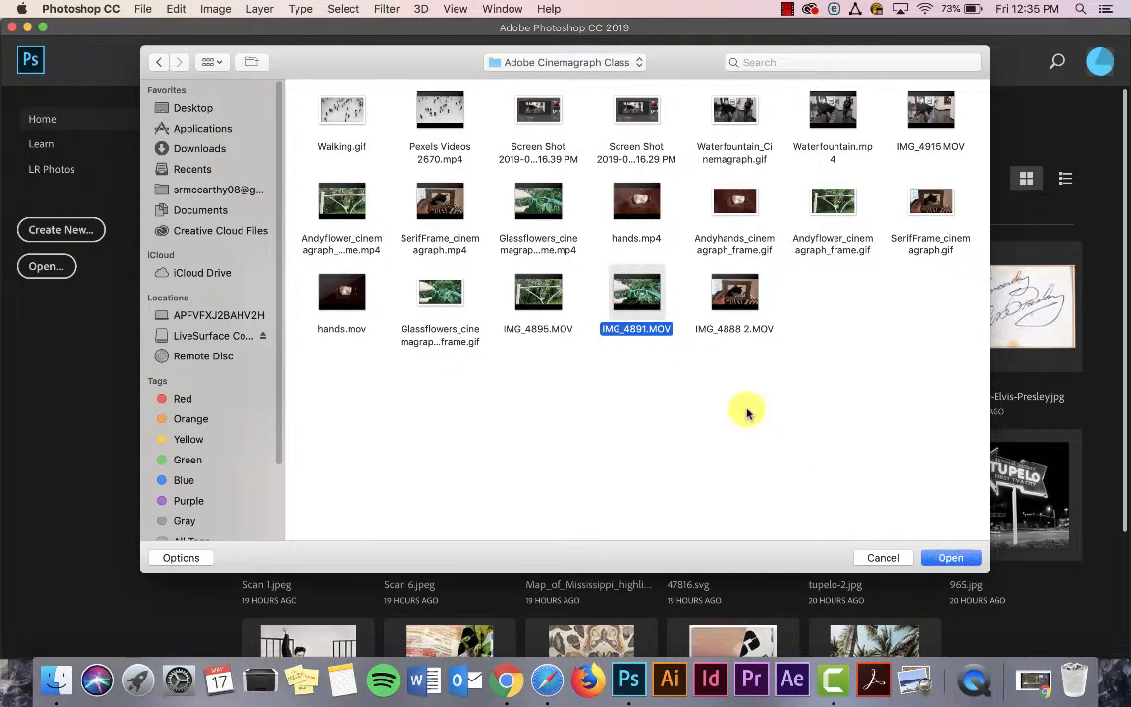
left_click(958, 558)
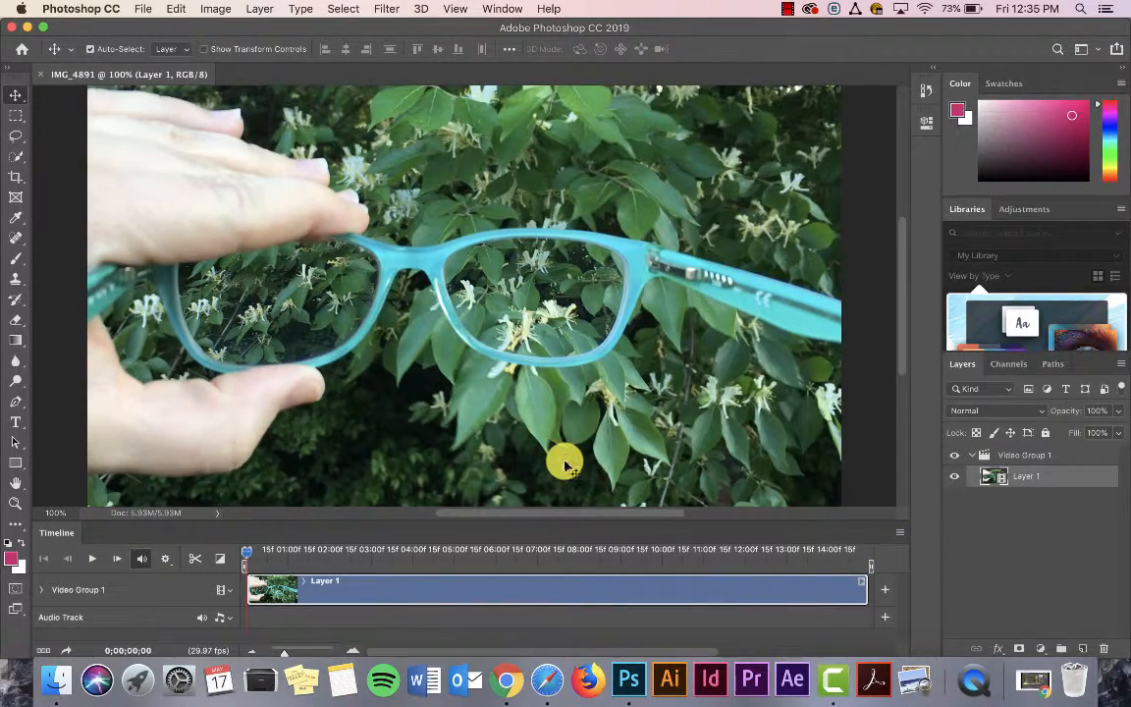
key("space")
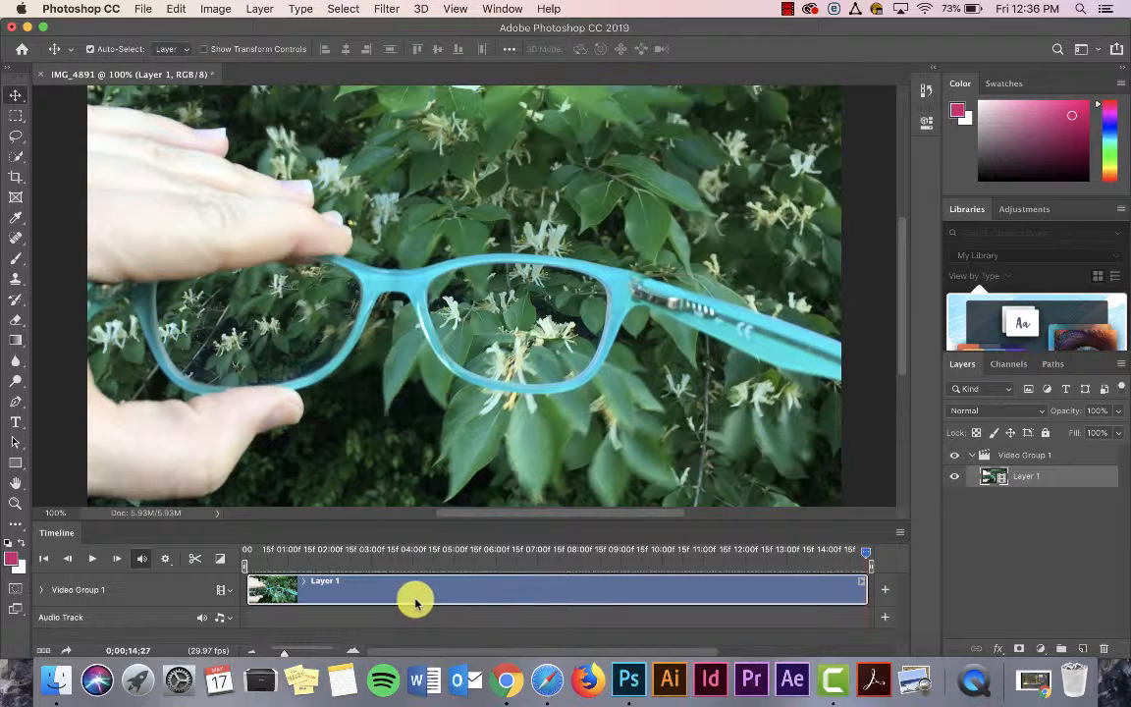
Step: Zoom the timeline out to fit the whole clip, return the playhead to the start and make the timeline area taller
left_click(283, 653)
mouse_move(283, 653)
left_mouse_down()
mouse_move(324, 664)
mouse_move(269, 646)
mouse_move(283, 648)
left_mouse_up()
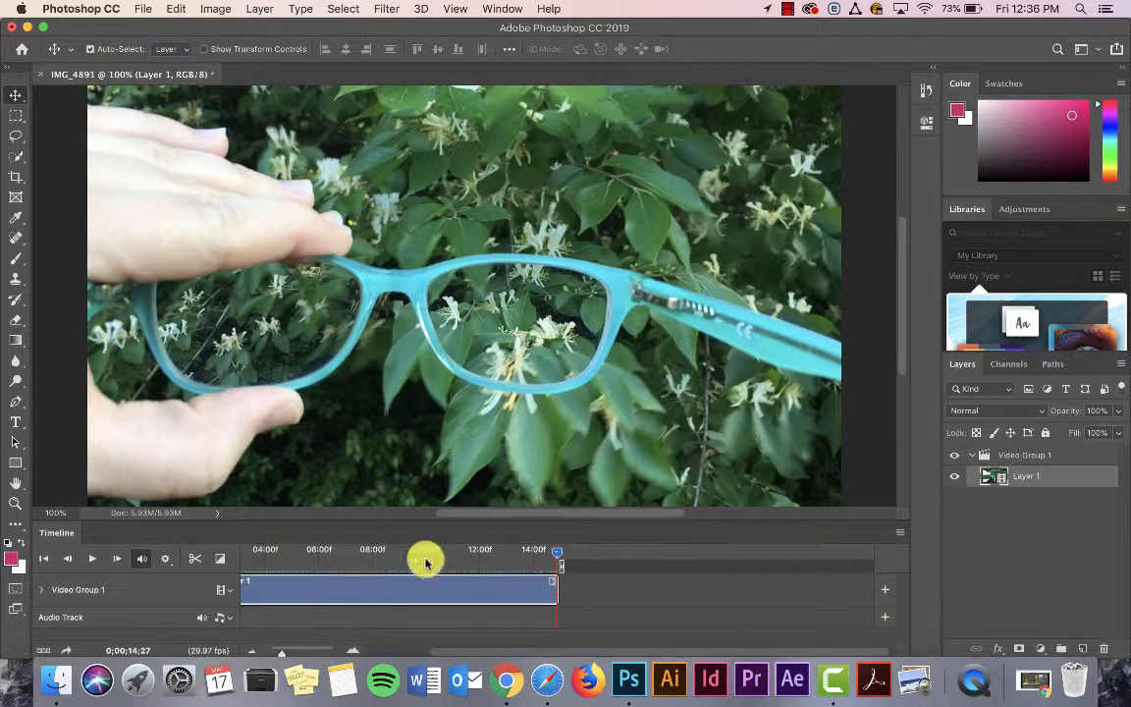
left_click_drag(555, 556, 209, 560)
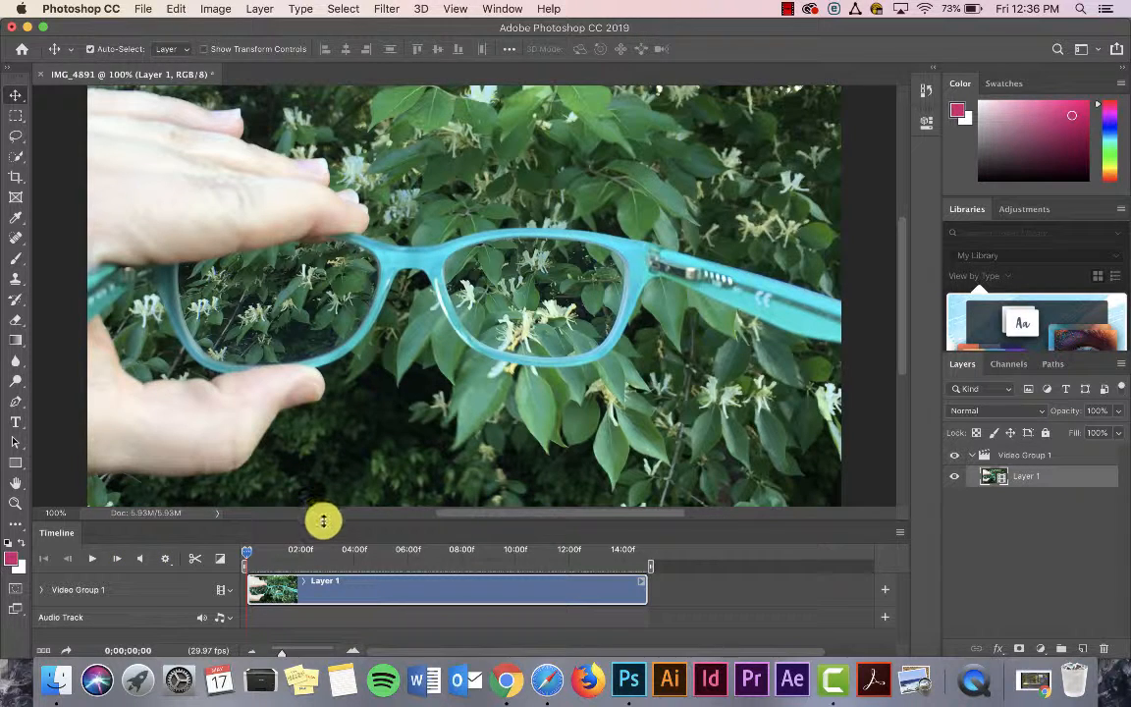
scroll(361, 498, "up", 1)
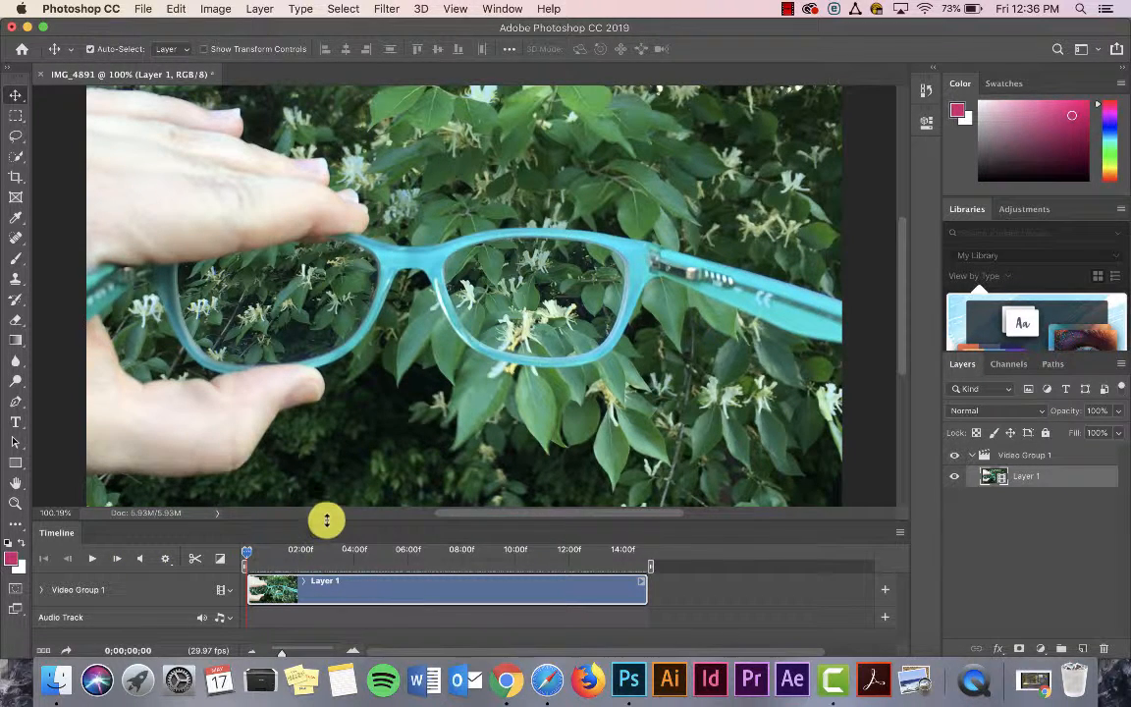
left_click_drag(327, 520, 330, 478)
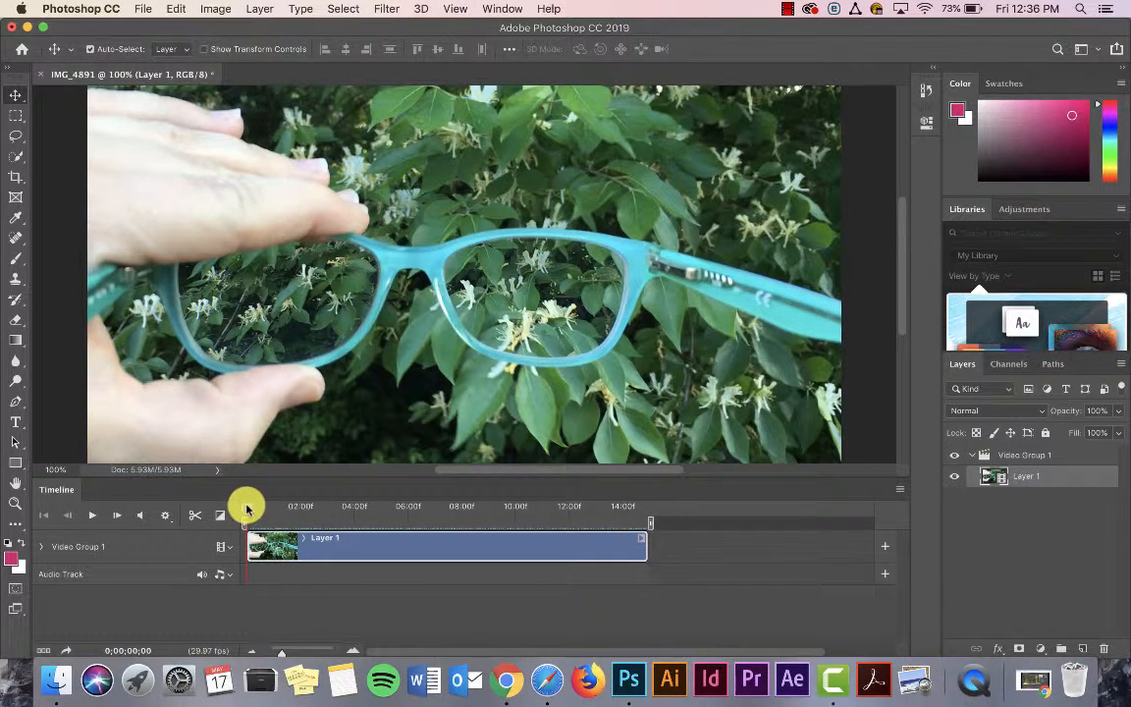
Step: Scrub through the clip, limit the work area to about 4 to 6 seconds, and place the playhead at 0;00;05;00
left_click_drag(247, 509, 397, 533)
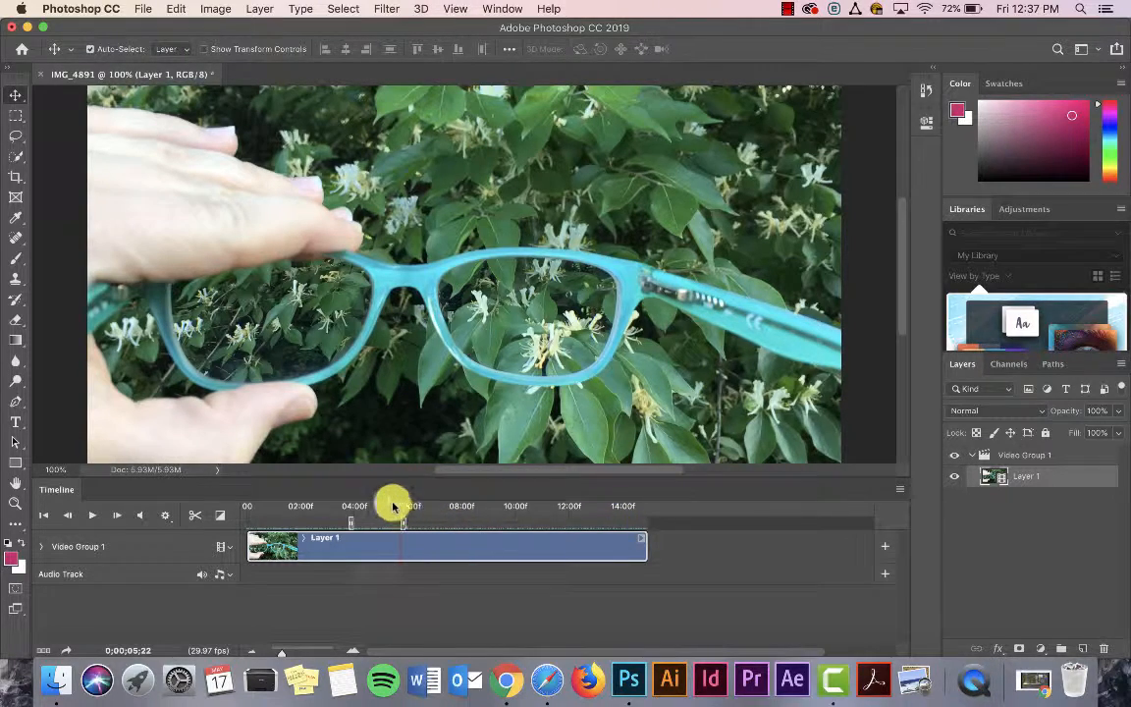
left_click_drag(405, 514, 381, 511)
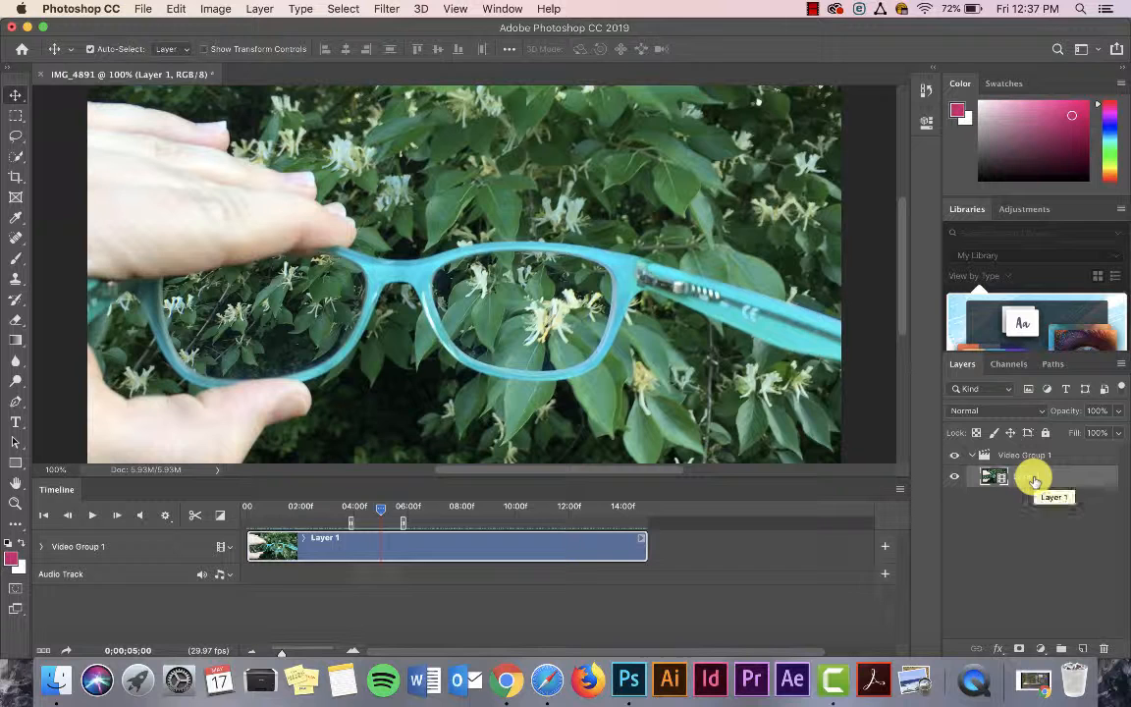
Step: Duplicate Layer 1, move the copy out of and above Video Group 1, and align its clip with the timeline start
key("super+j")
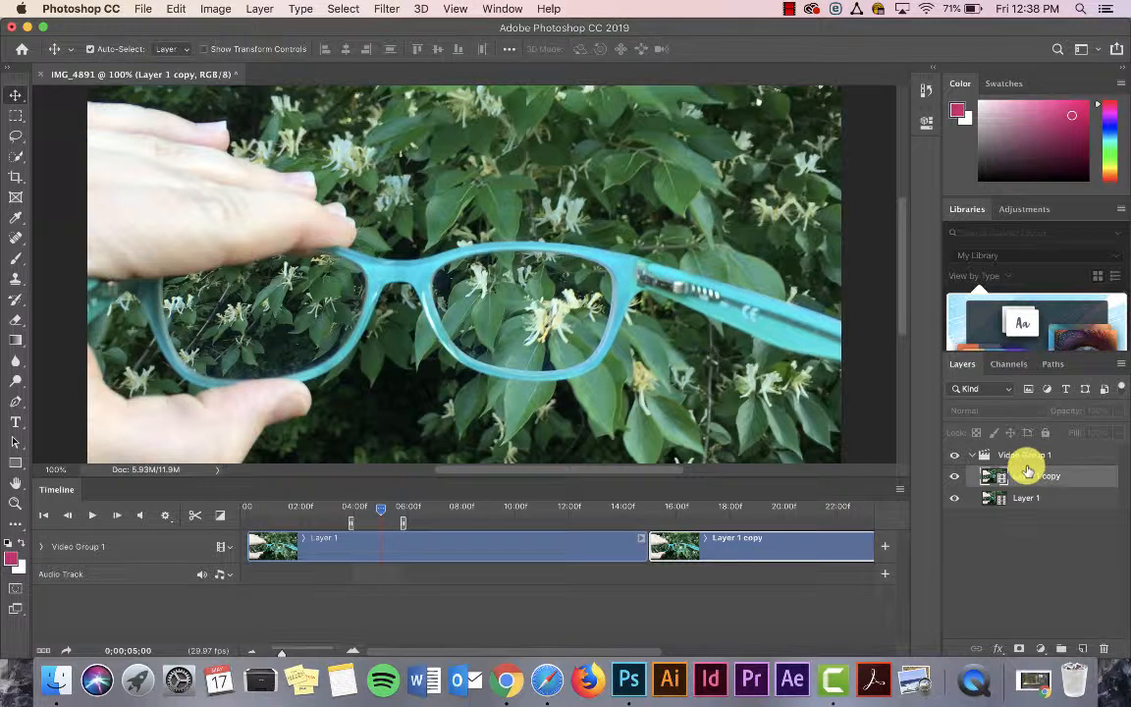
left_click_drag(996, 477, 1002, 448)
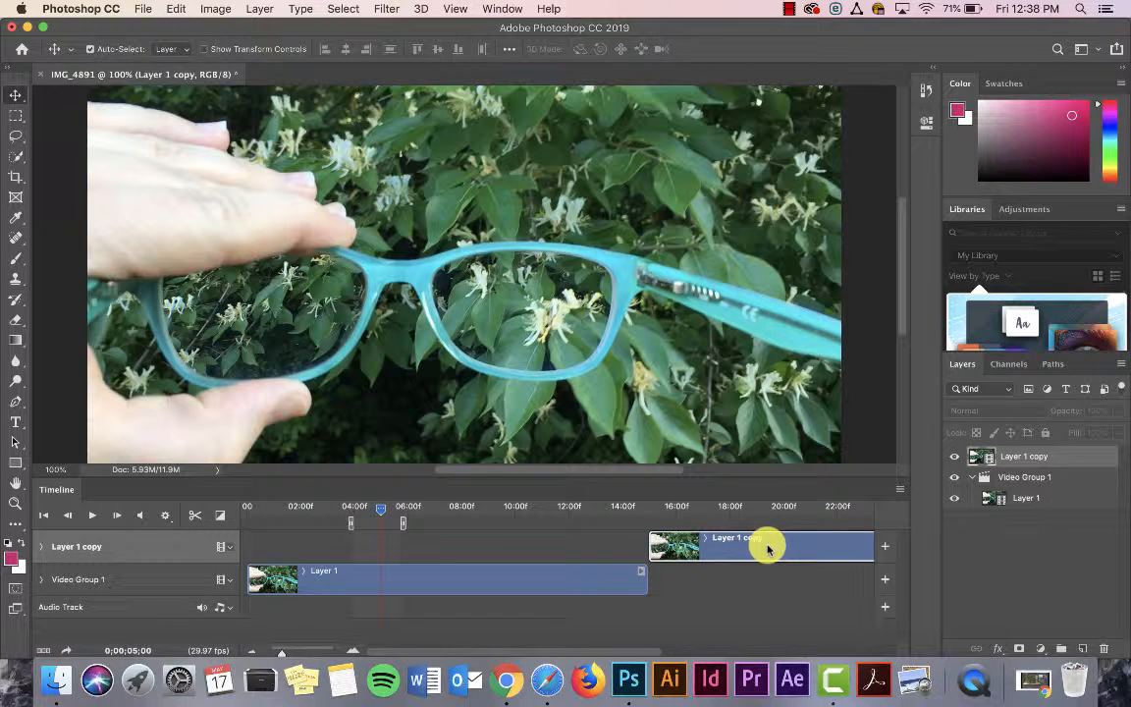
left_click_drag(777, 546, 379, 537)
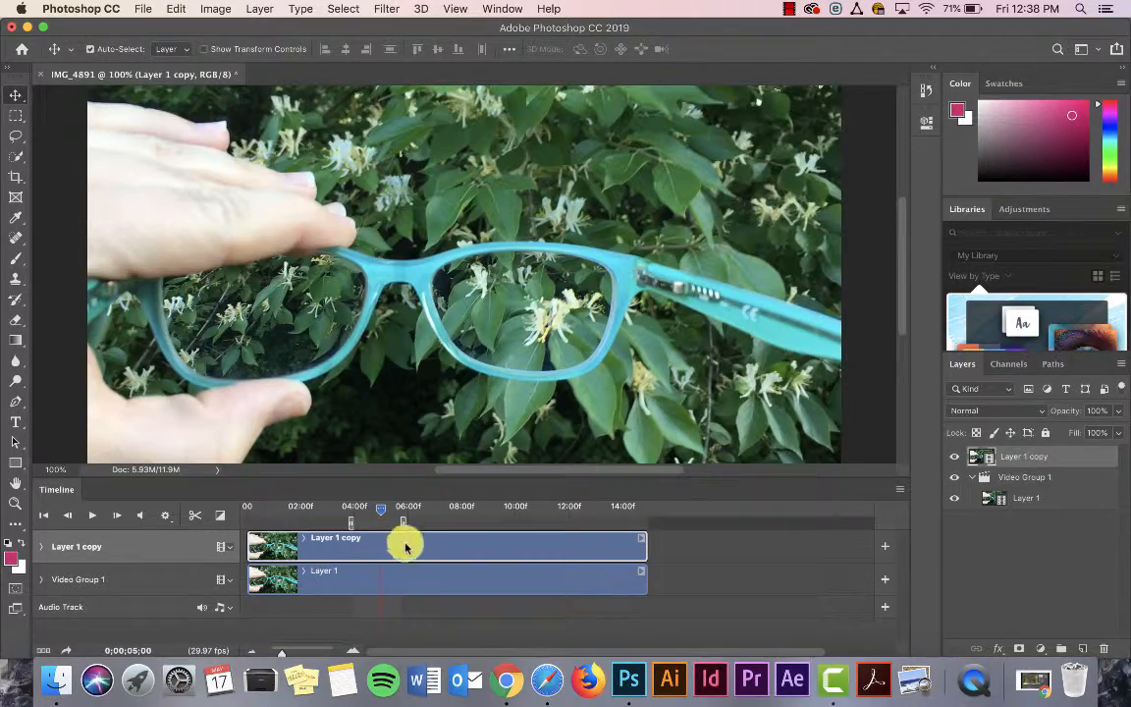
Step: Play back the work area from about 4 seconds to preview the loop segment
left_click(346, 508)
left_click_drag(346, 508, 354, 506)
key("space")
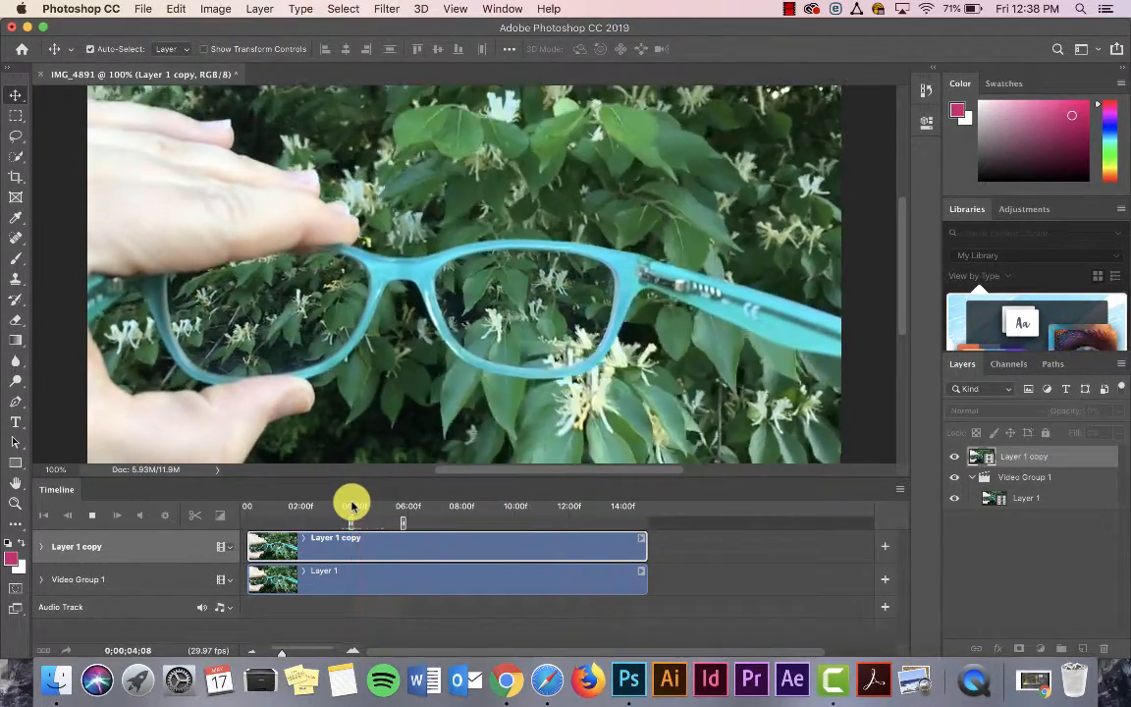
key("space")
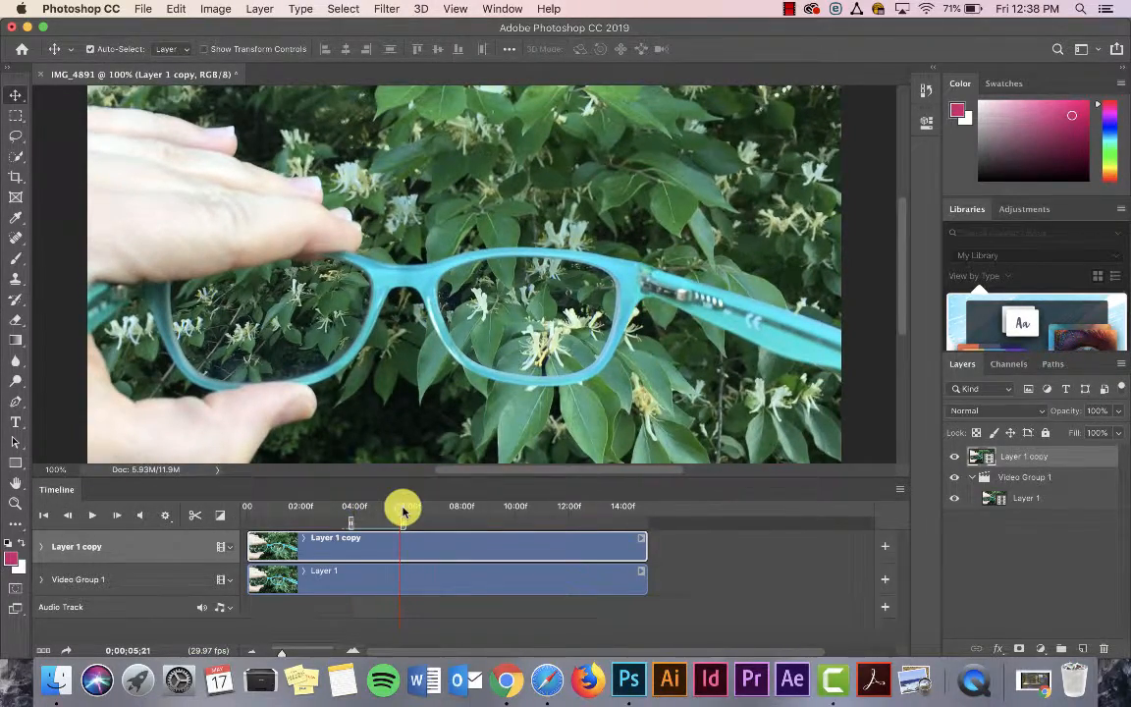
Step: Place the playhead at 0;00;04;15 and rasterize the Layer 1 copy video into a still of that frame
mouse_move(400, 510)
left_mouse_down()
mouse_move(357, 508)
mouse_move(350, 463)
mouse_move(384, 502)
left_mouse_up()
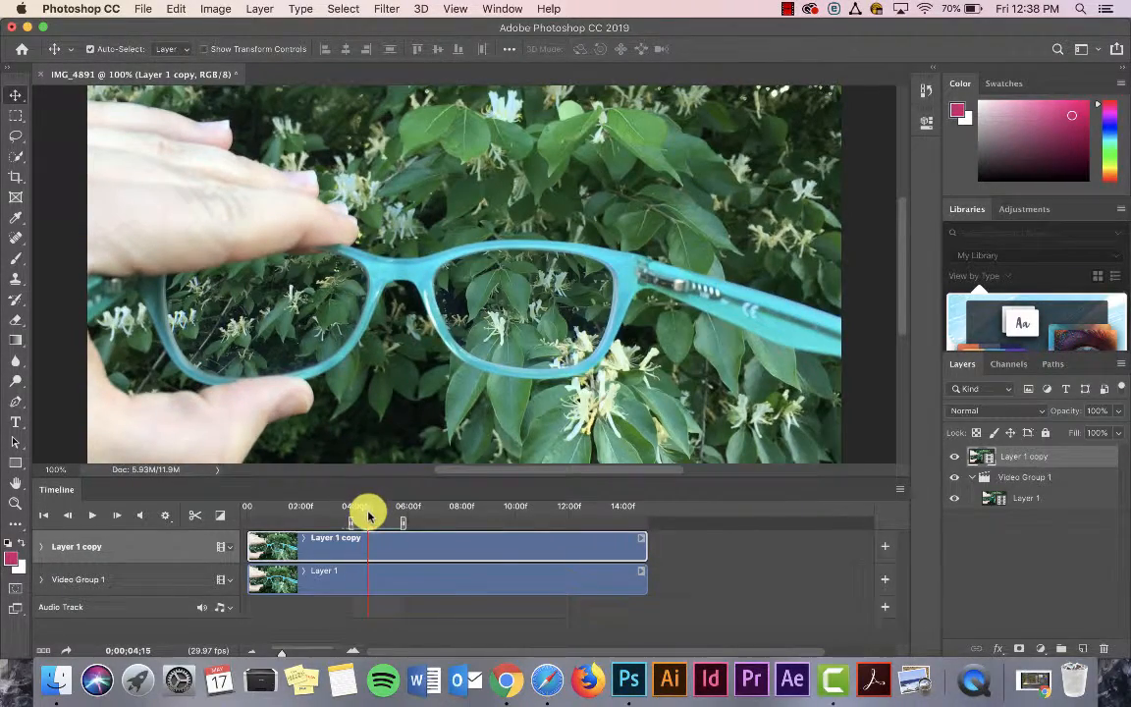
left_click(259, 9)
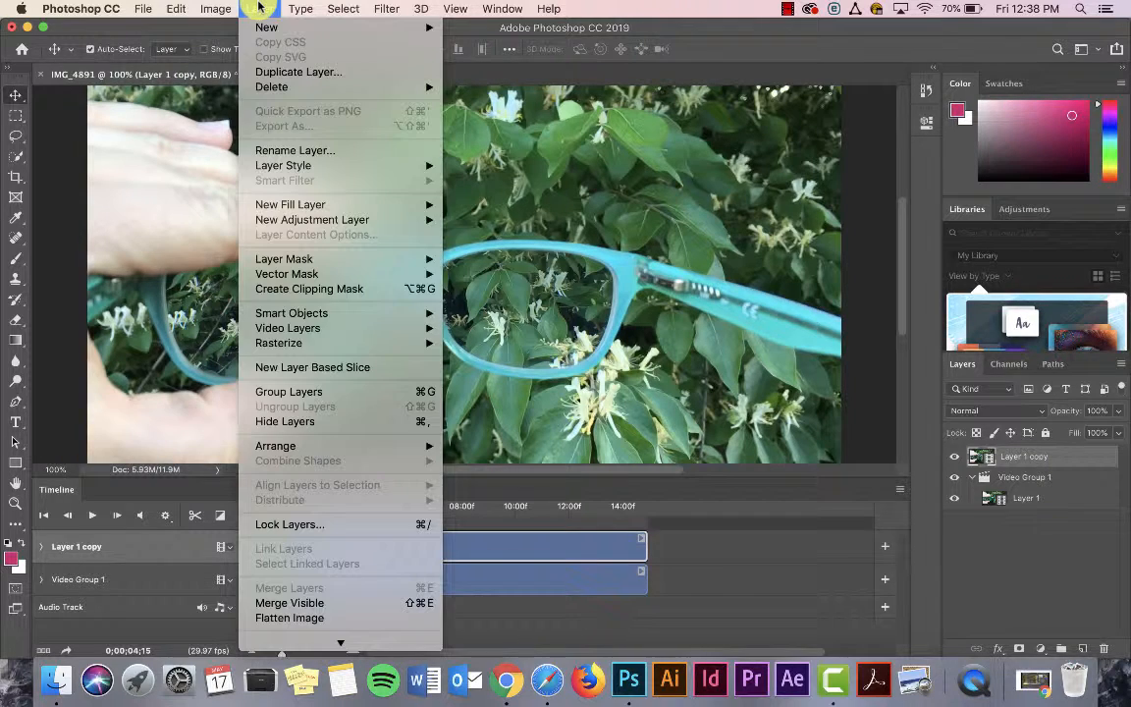
mouse_move(226, 7)
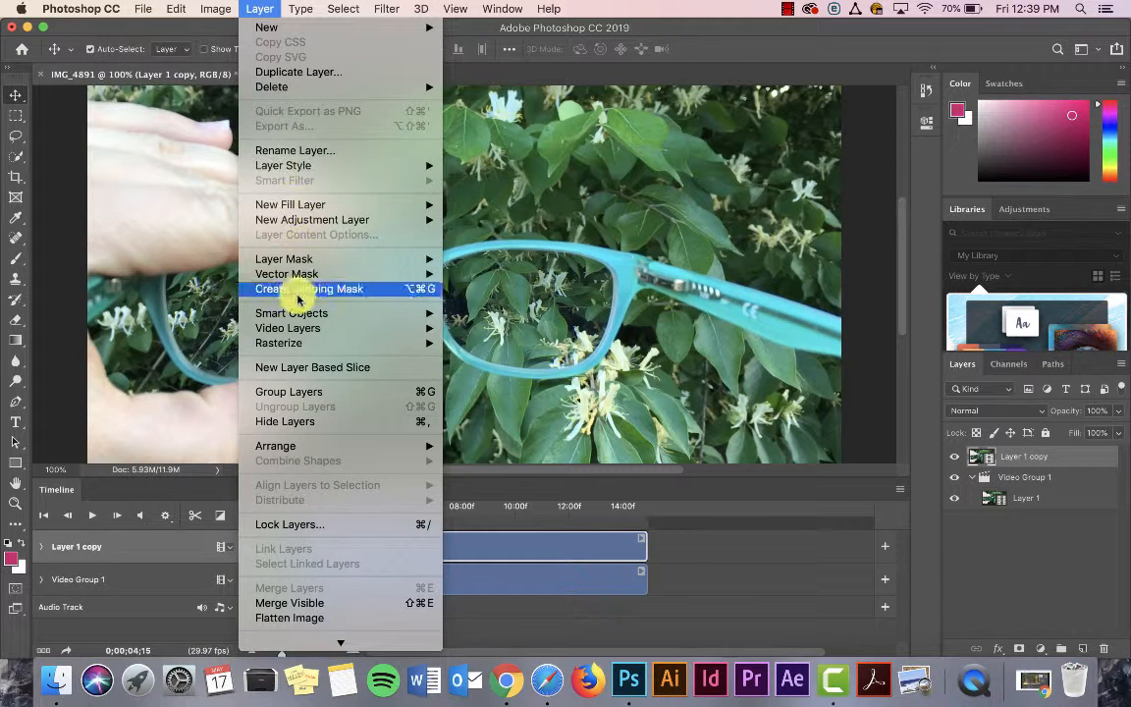
mouse_move(340, 344)
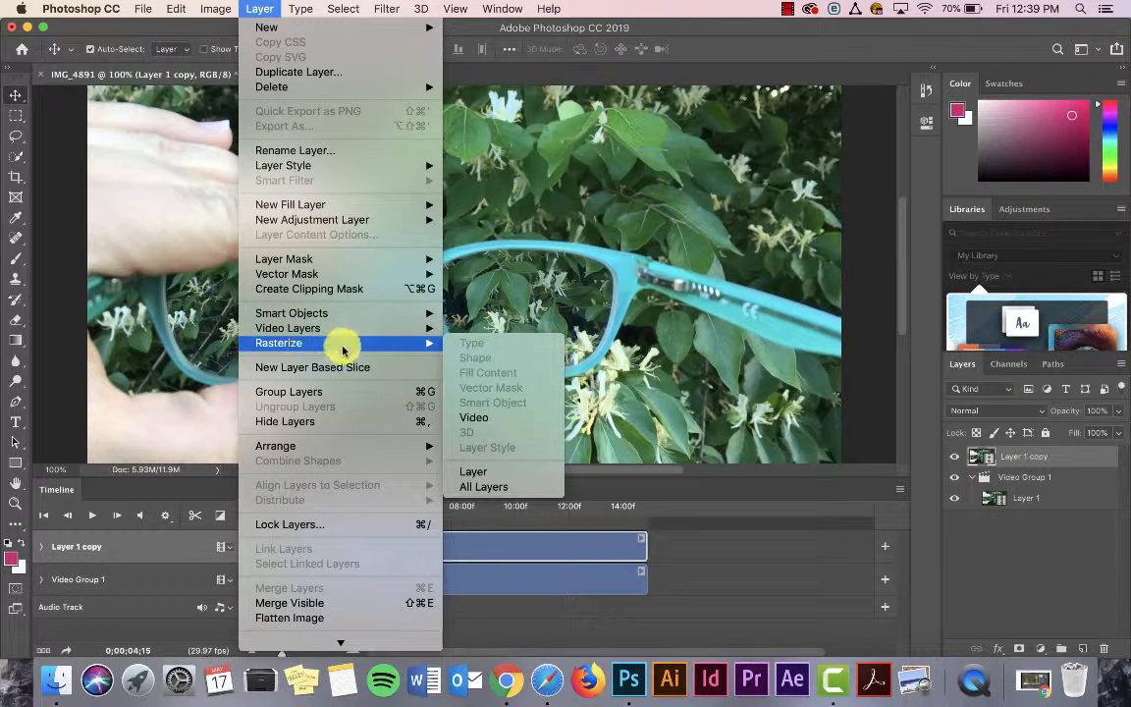
left_click(492, 419)
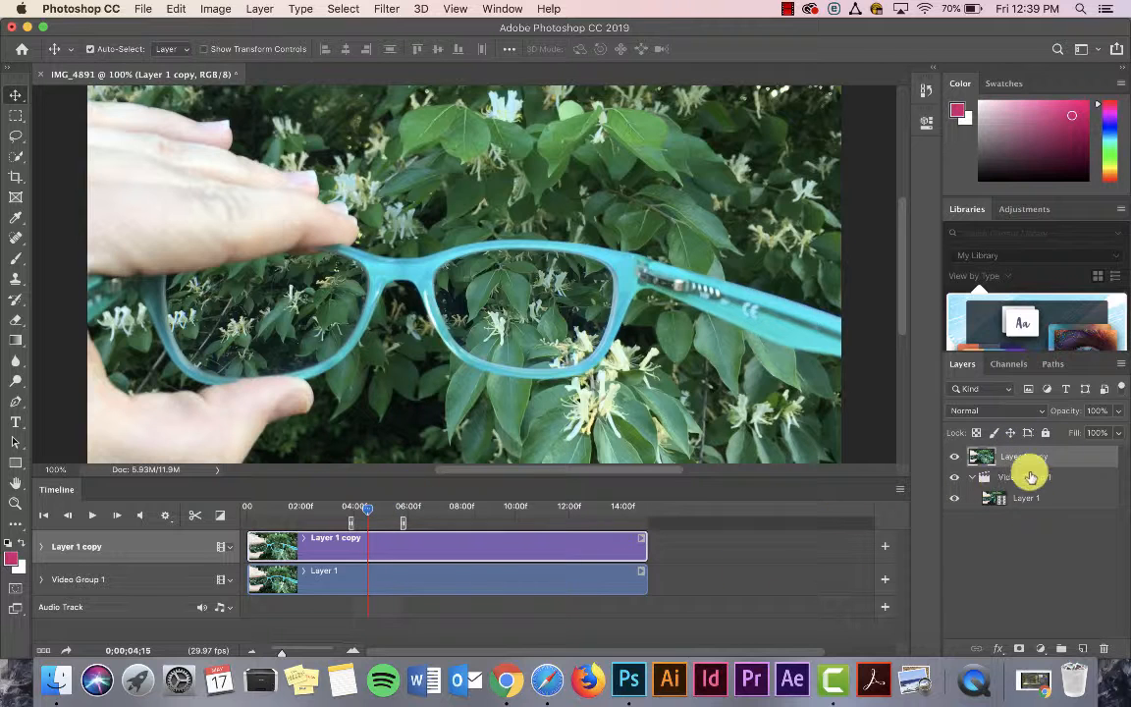
Step: Play back and scrub through the work area to check the rasterized still, ending at 0;00;04;12
left_click_drag(368, 507, 356, 508)
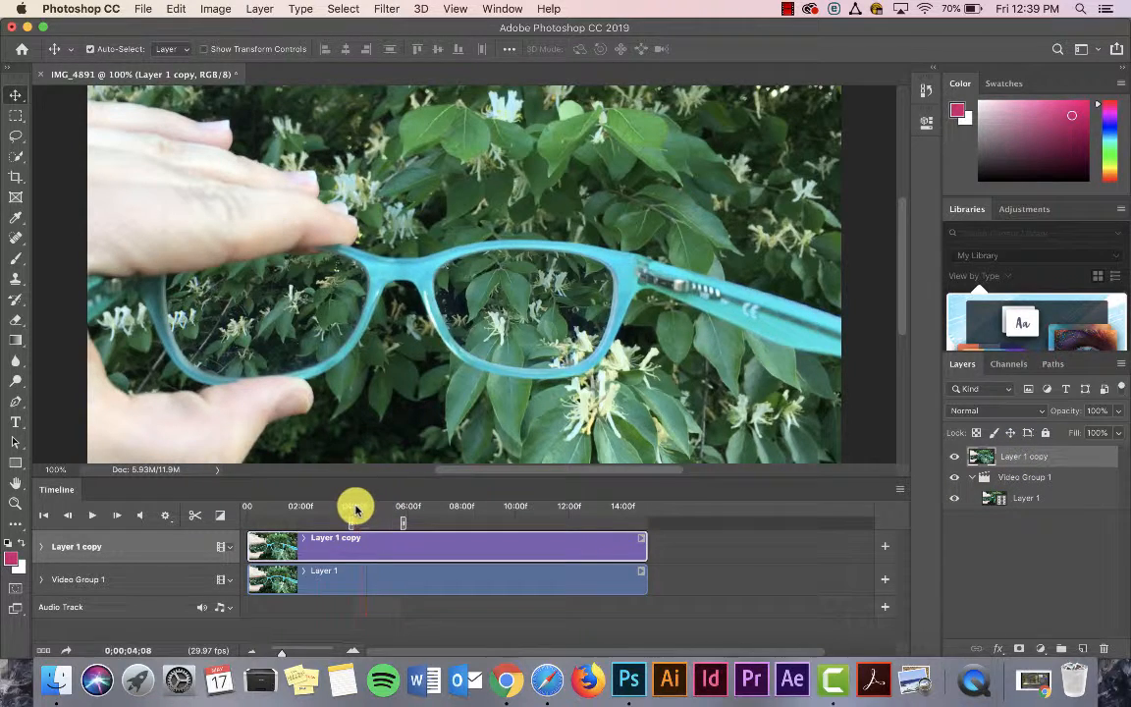
key("space")
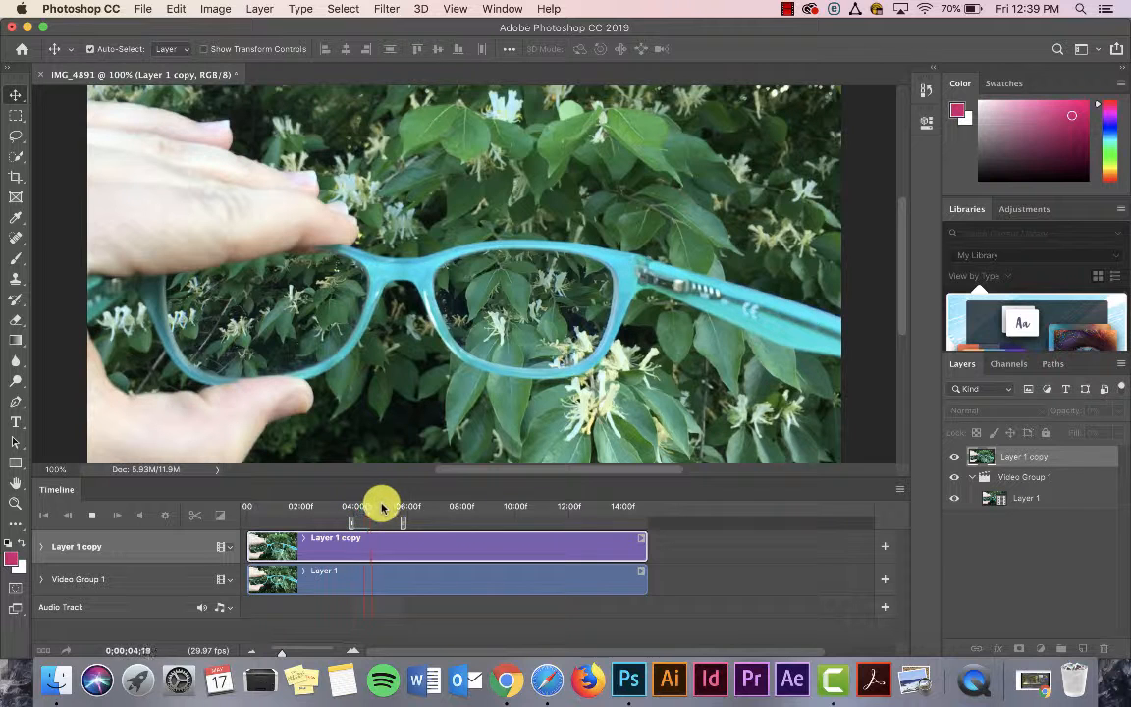
left_click(391, 506)
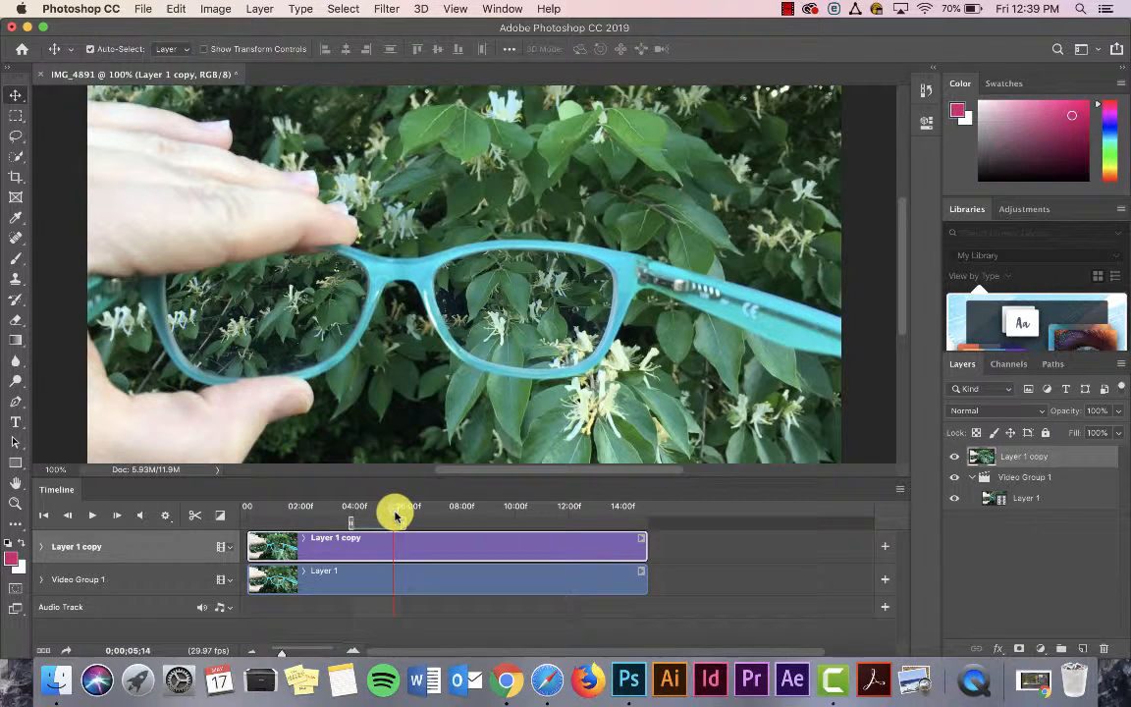
left_click_drag(395, 515, 365, 513)
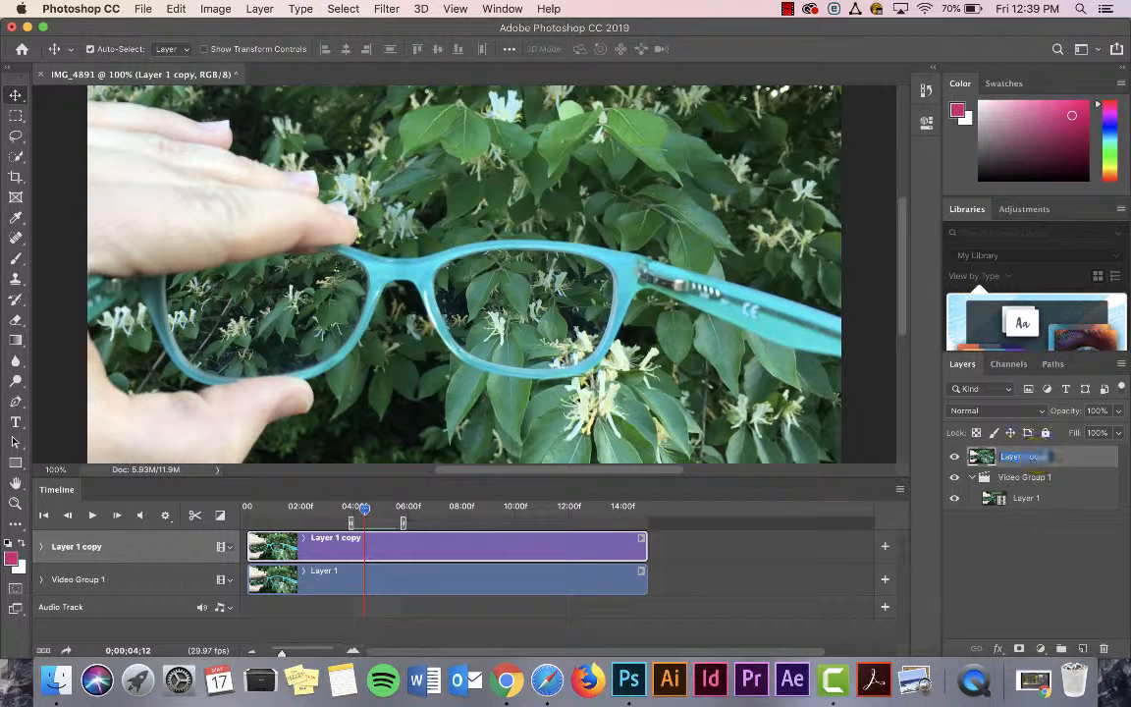
Step: Rename Layer 1 copy as "image" and Layer 1 as "video"
key("Return")
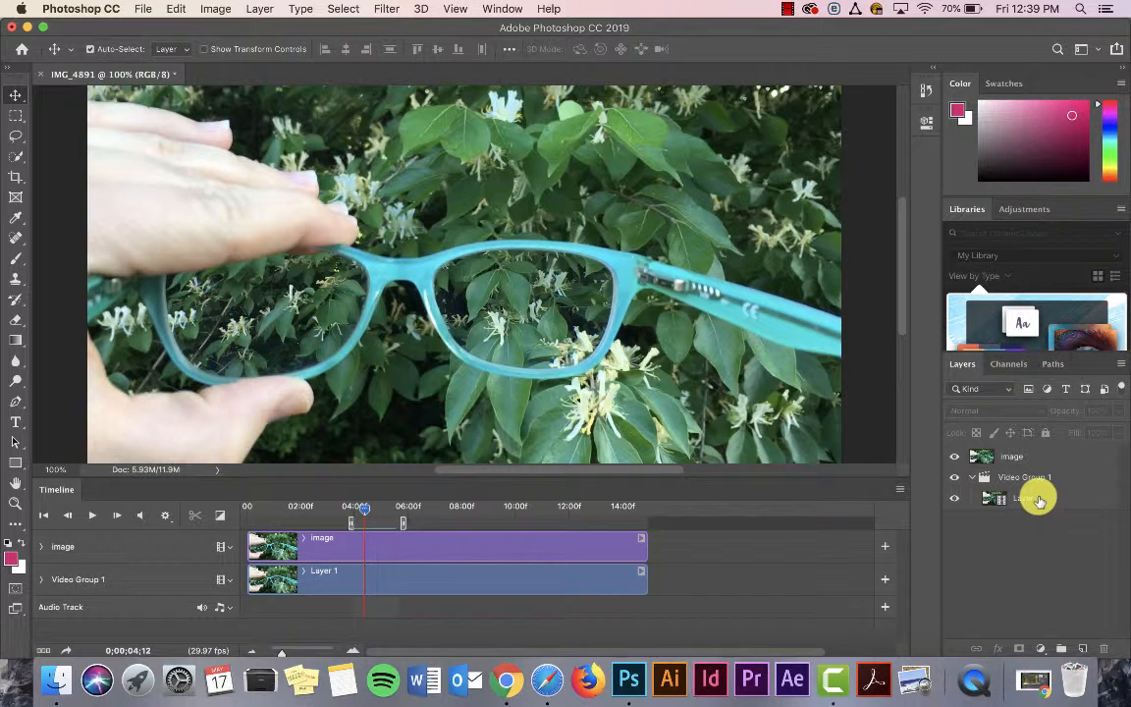
double_click(1031, 498)
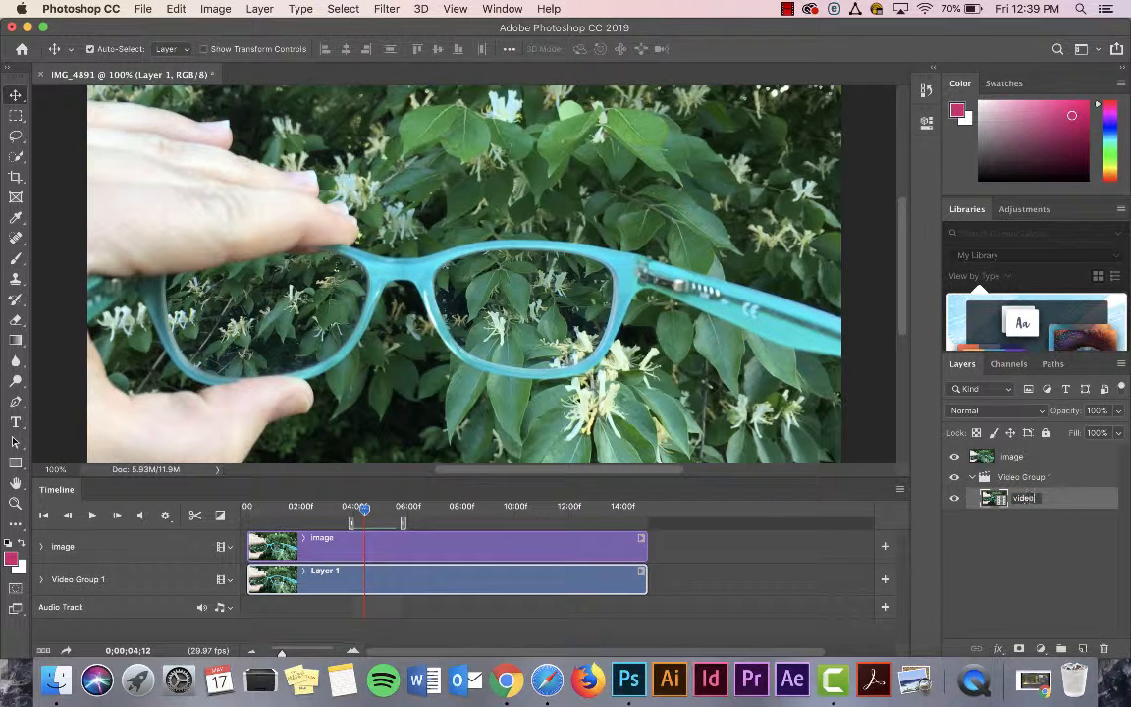
type("video")
left_click(1009, 550)
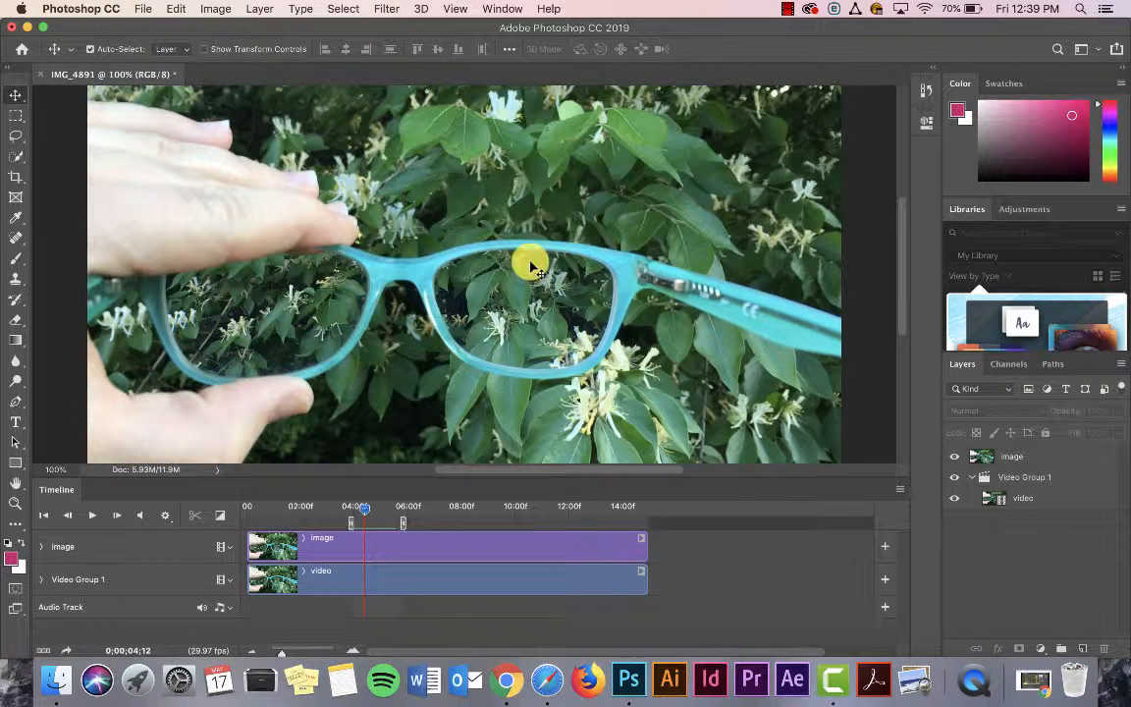
Step: On the image layer, select the inside of the right-hand lens with the Quick Selection tool and add a layer mask from it
left_click(15, 138)
left_click(16, 136)
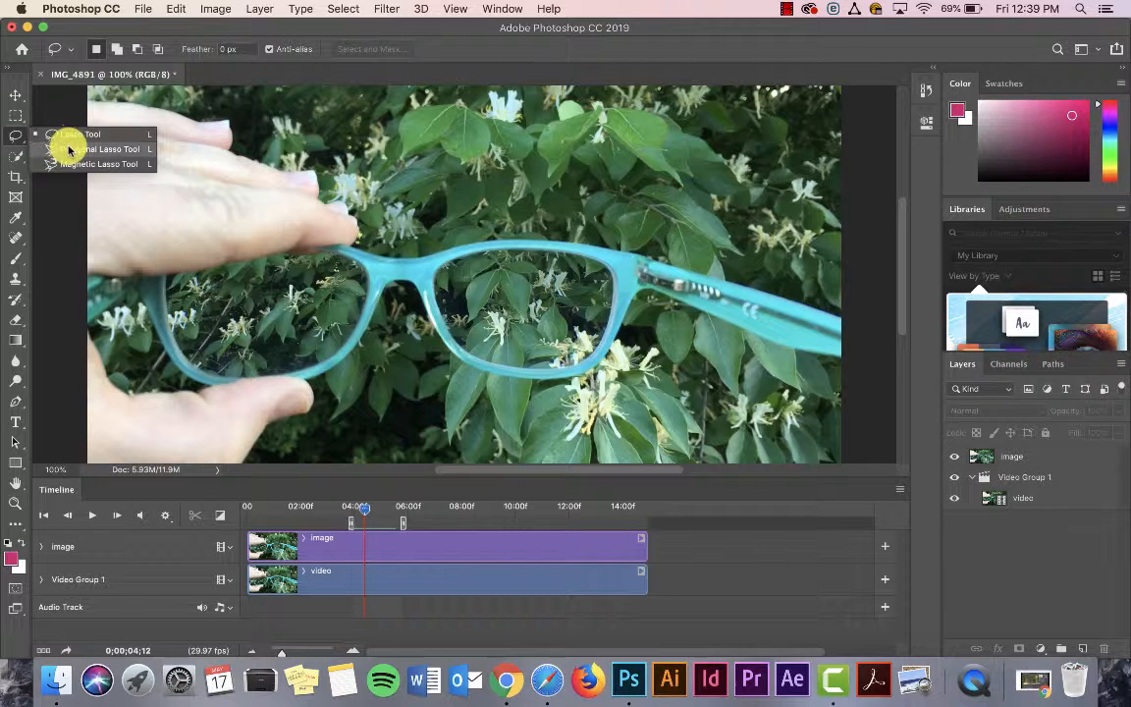
left_click(14, 155)
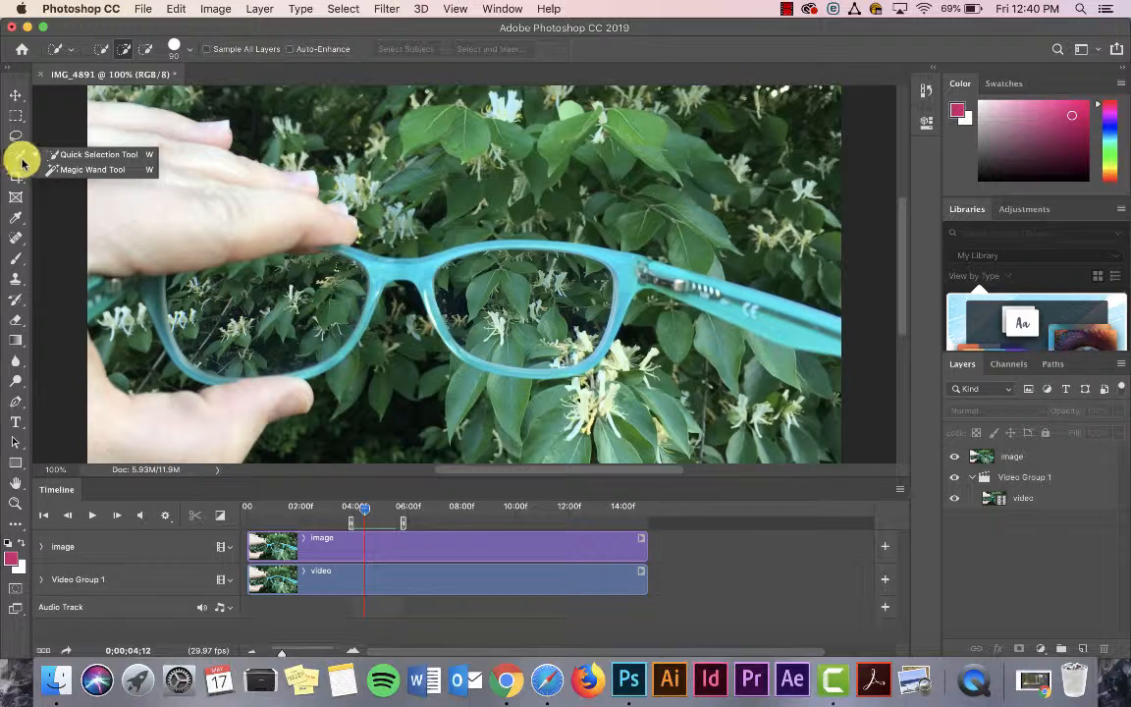
left_click(49, 155)
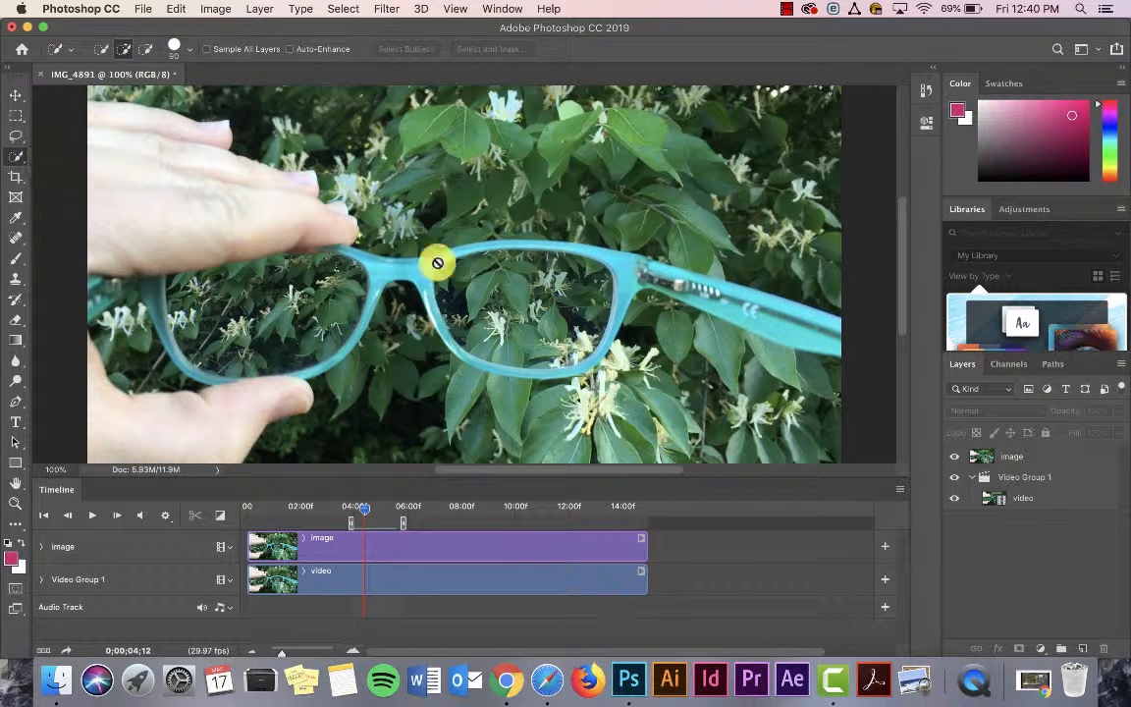
left_click(1029, 458)
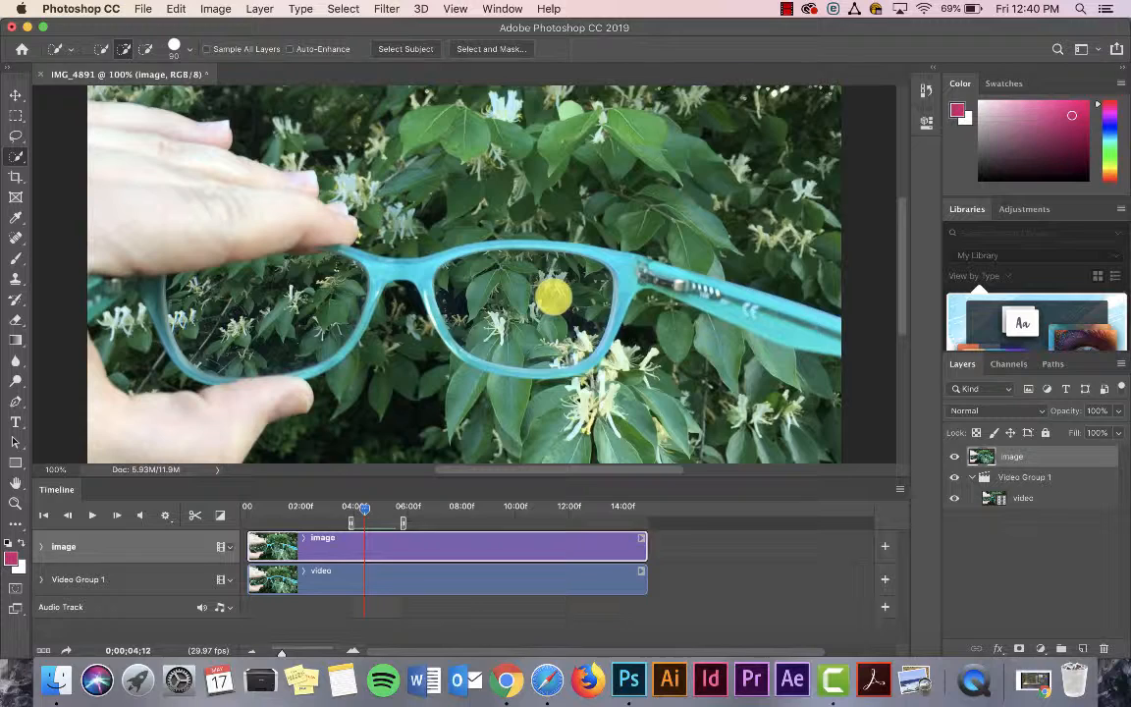
scroll(553, 297, "up", 5)
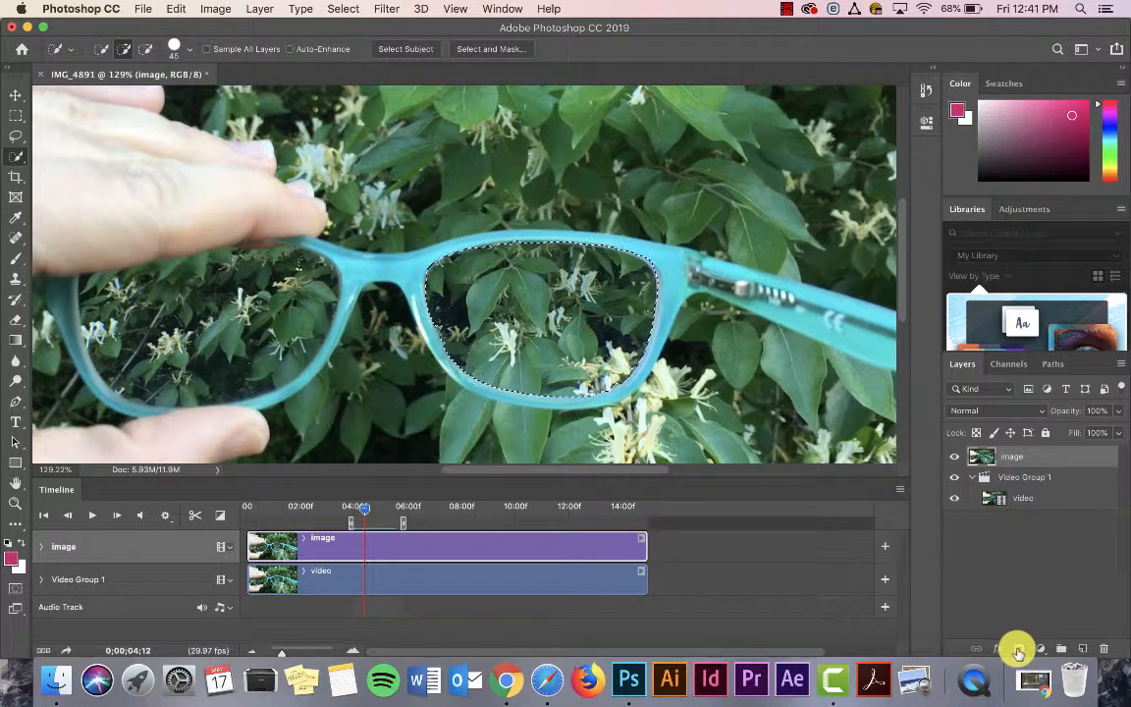
left_click(1021, 649)
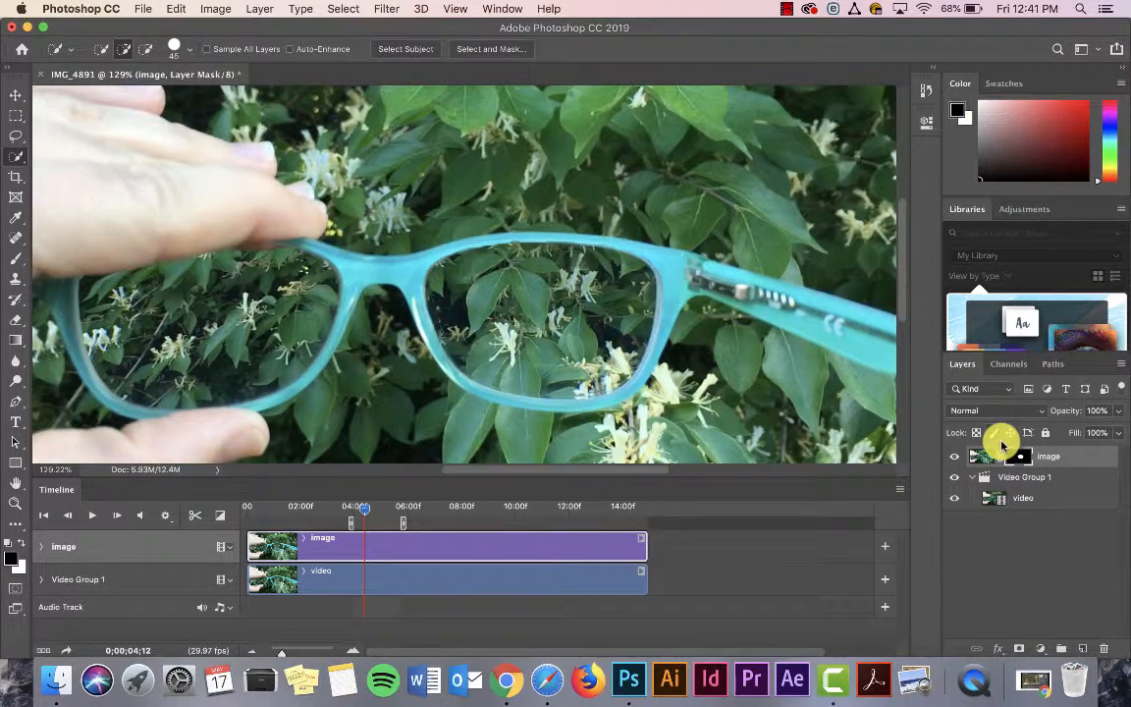
Step: Invert the image layer's mask so the video shows through the right-hand lens
key("super+minus")
key("super+minus")
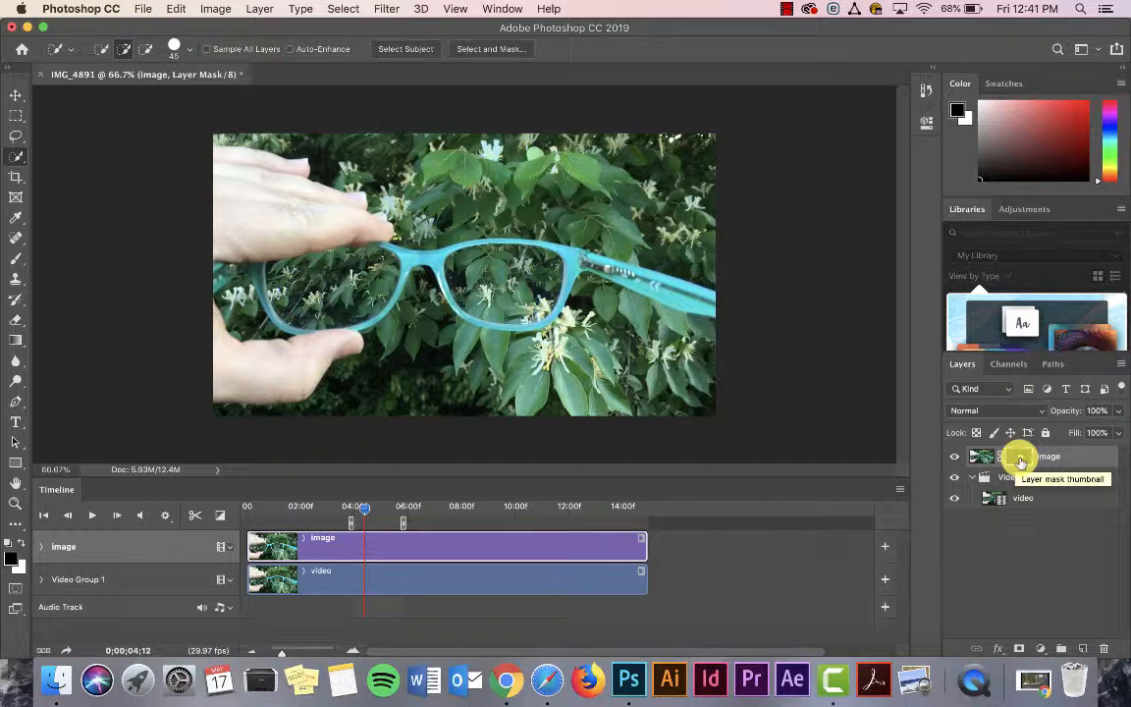
key("super+i")
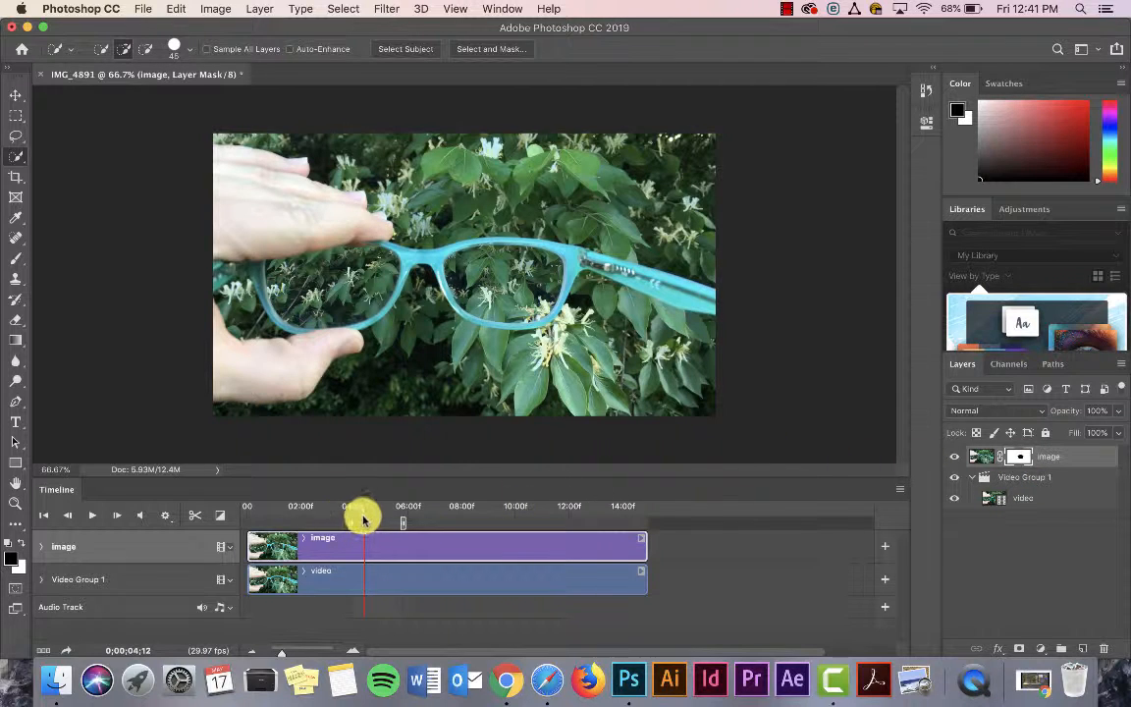
Step: Play back the masked composite from about 4 seconds and scrub through the work area to inspect the lens edges
left_click_drag(364, 512, 351, 508)
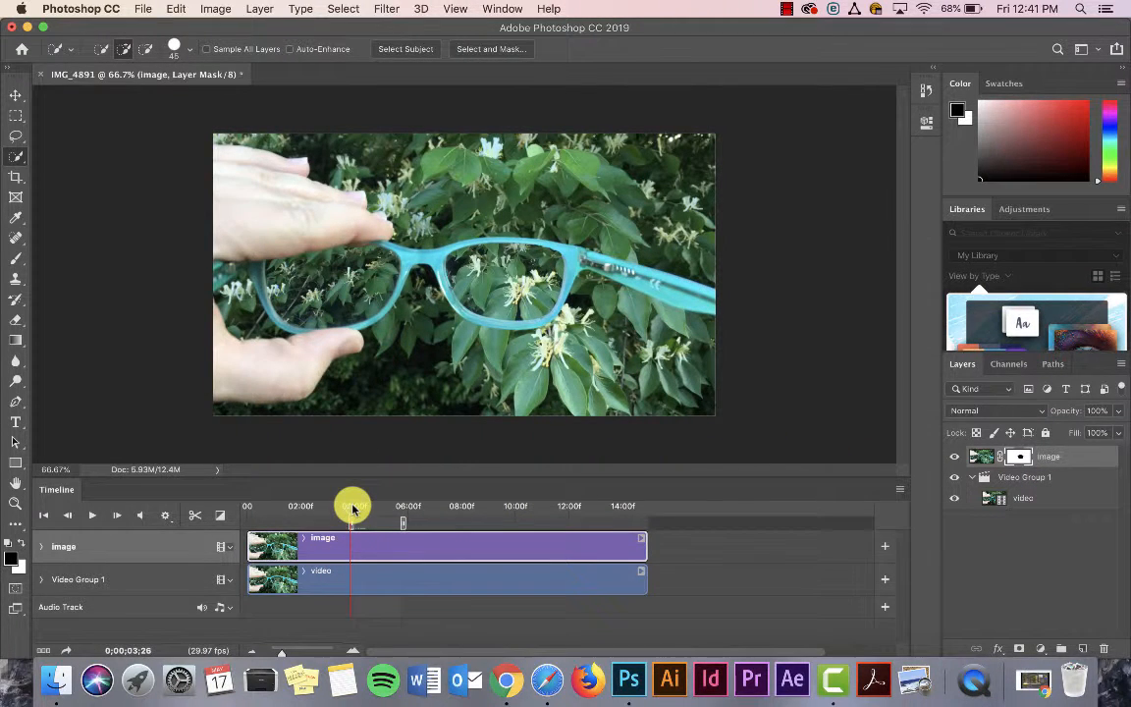
key("space")
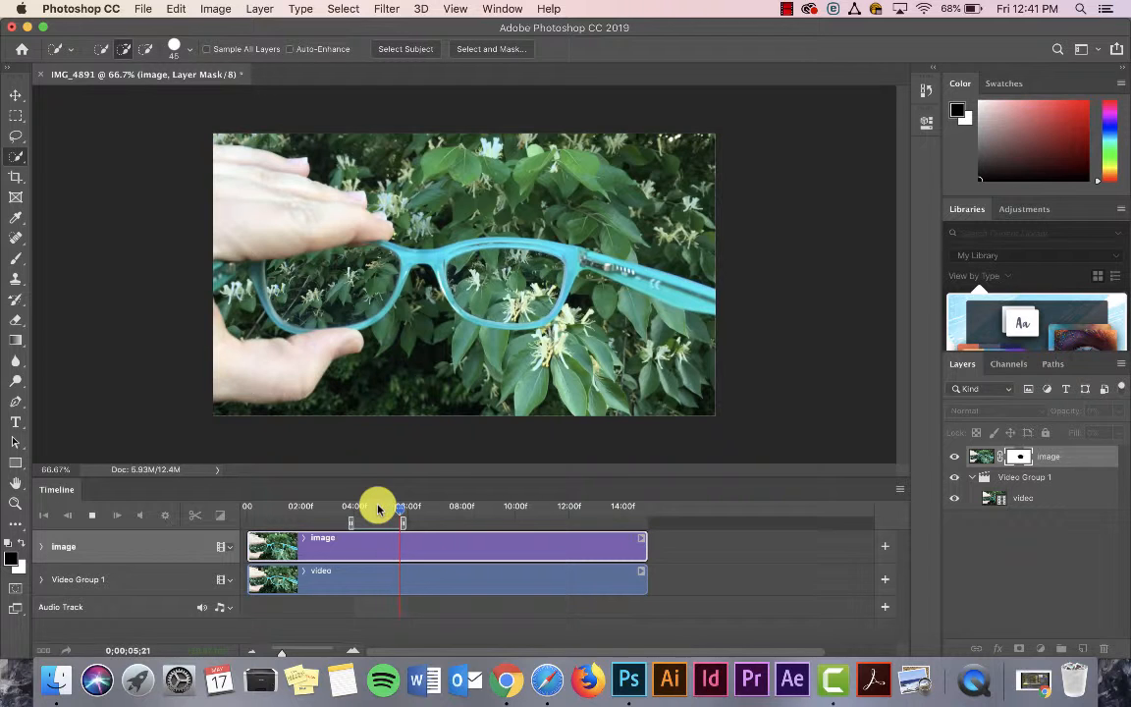
left_click(15, 96)
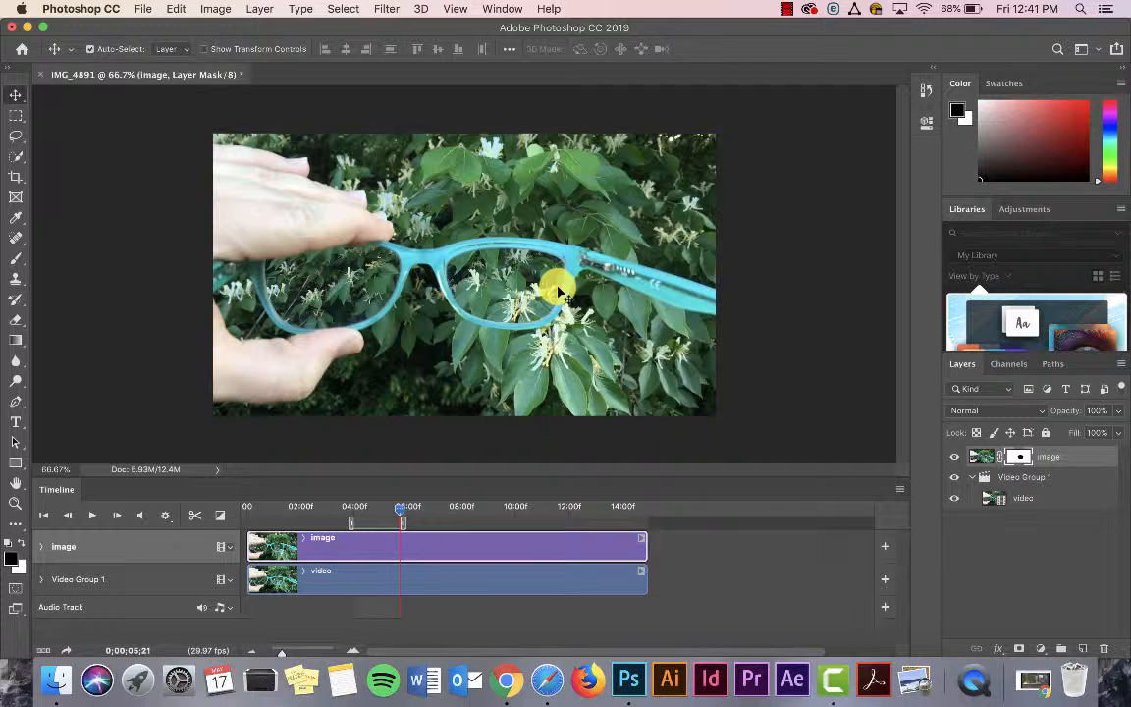
left_click_drag(401, 507, 350, 524)
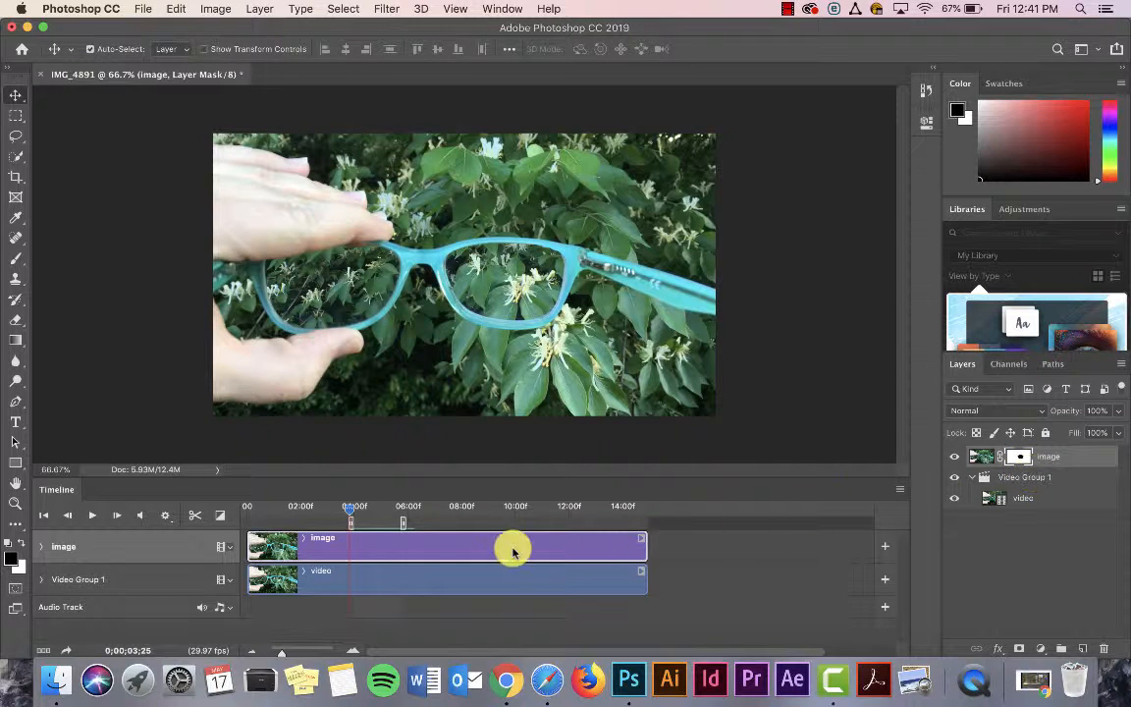
mouse_move(350, 513)
left_mouse_down()
mouse_move(409, 517)
mouse_move(348, 508)
mouse_move(356, 502)
left_mouse_up()
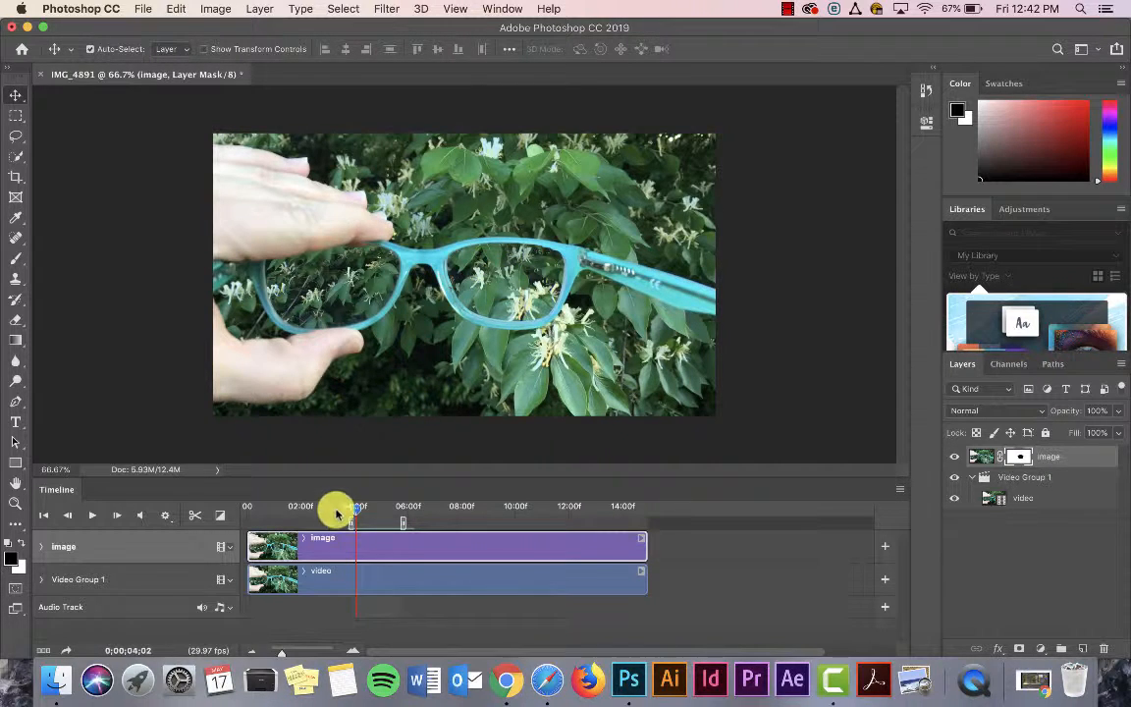
mouse_move(356, 508)
left_mouse_down()
mouse_move(346, 510)
mouse_move(370, 508)
left_mouse_up()
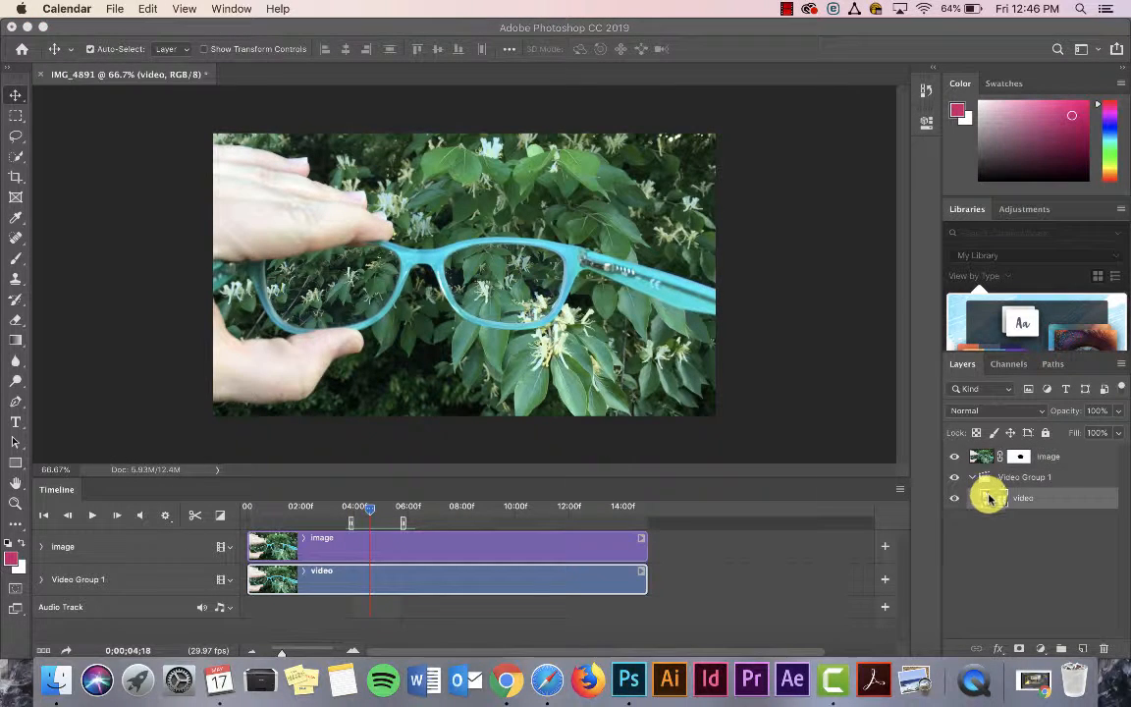
Step: Convert the video layer to a smart object and scale it up to about 103% from its upper-left corner
left_click(989, 498)
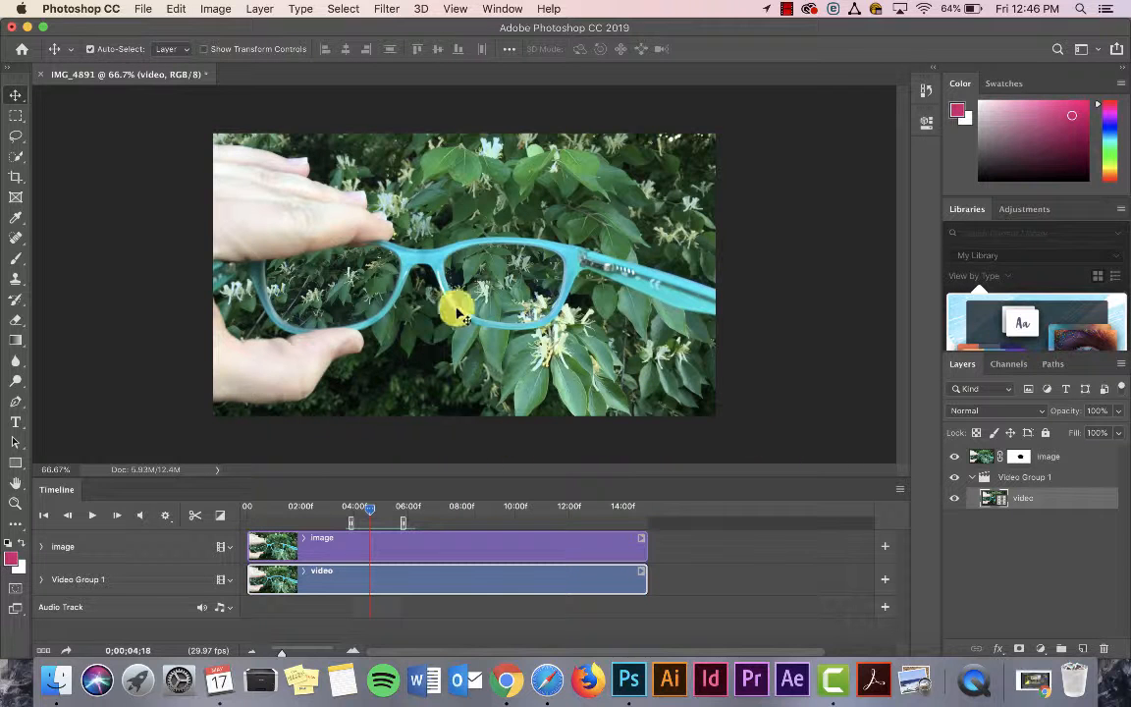
left_click(211, 7)
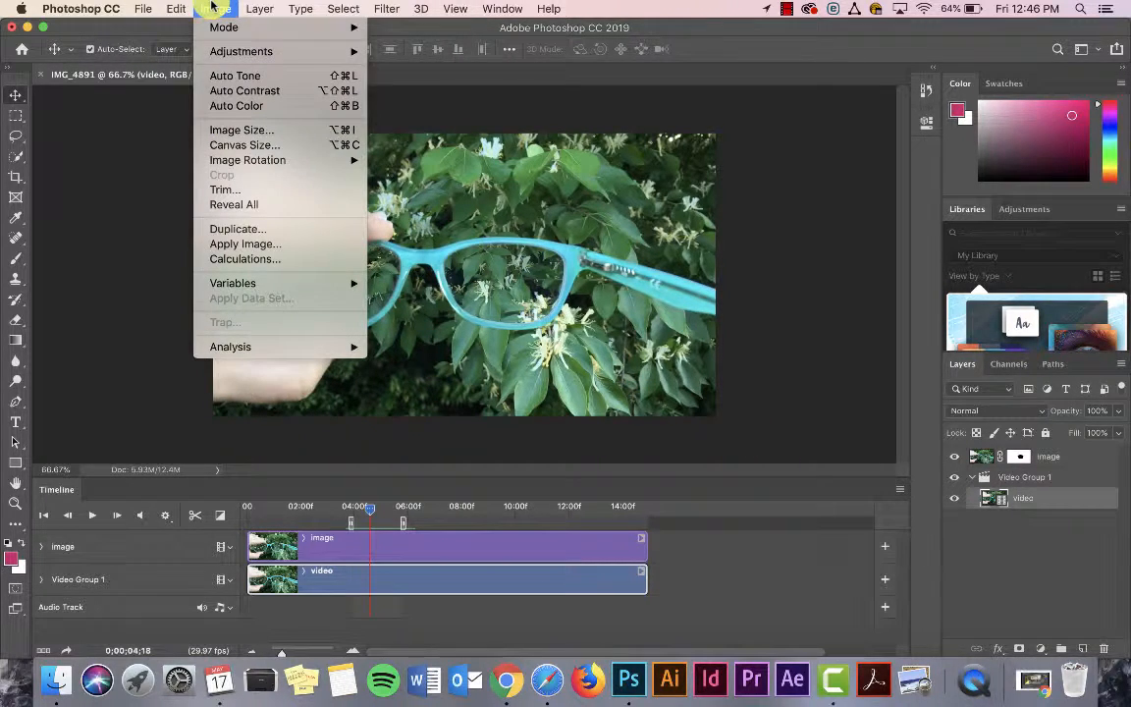
mouse_move(183, 6)
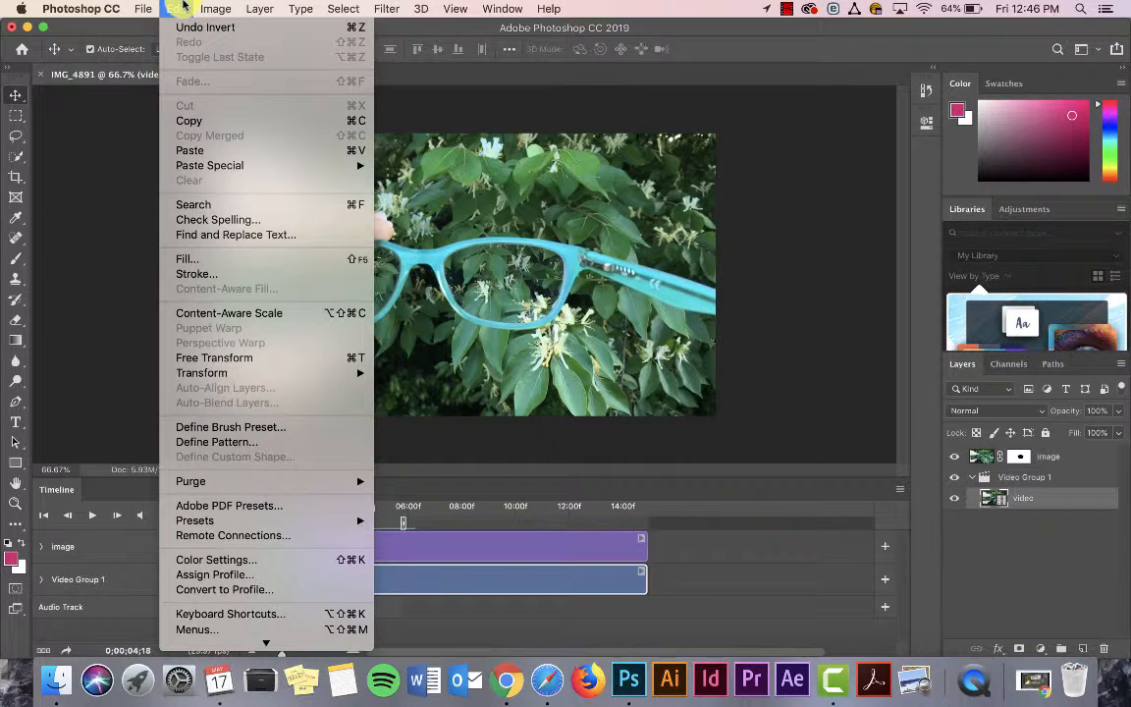
mouse_move(285, 371)
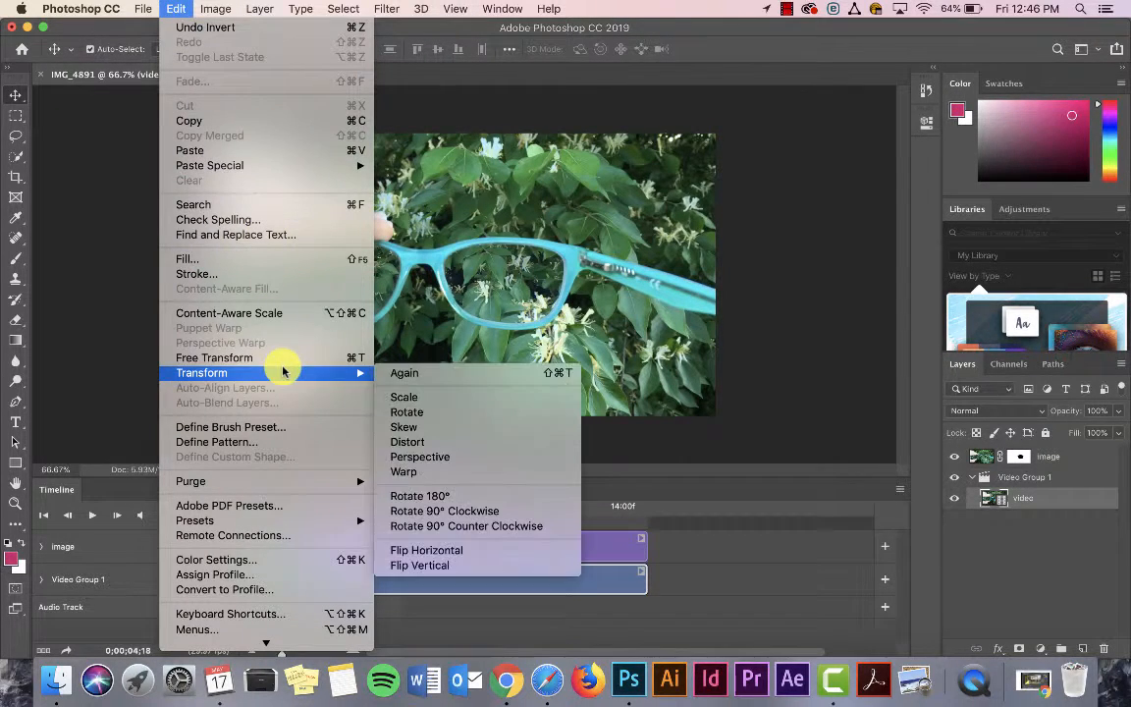
left_click(439, 400)
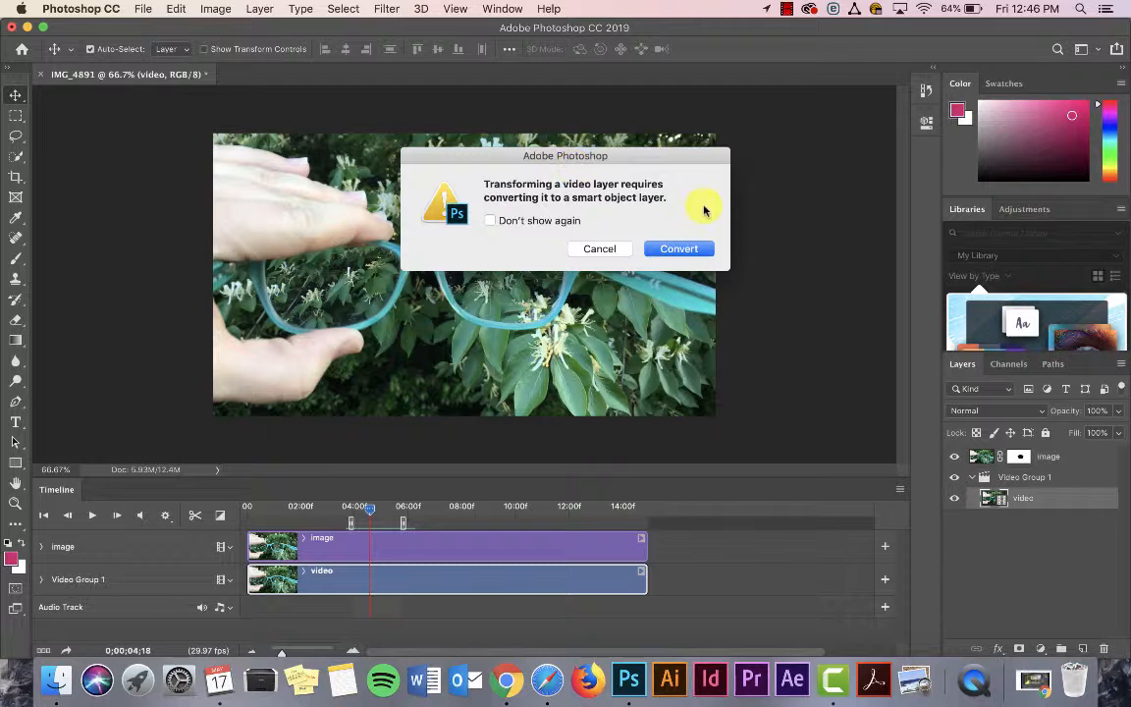
left_click(678, 248)
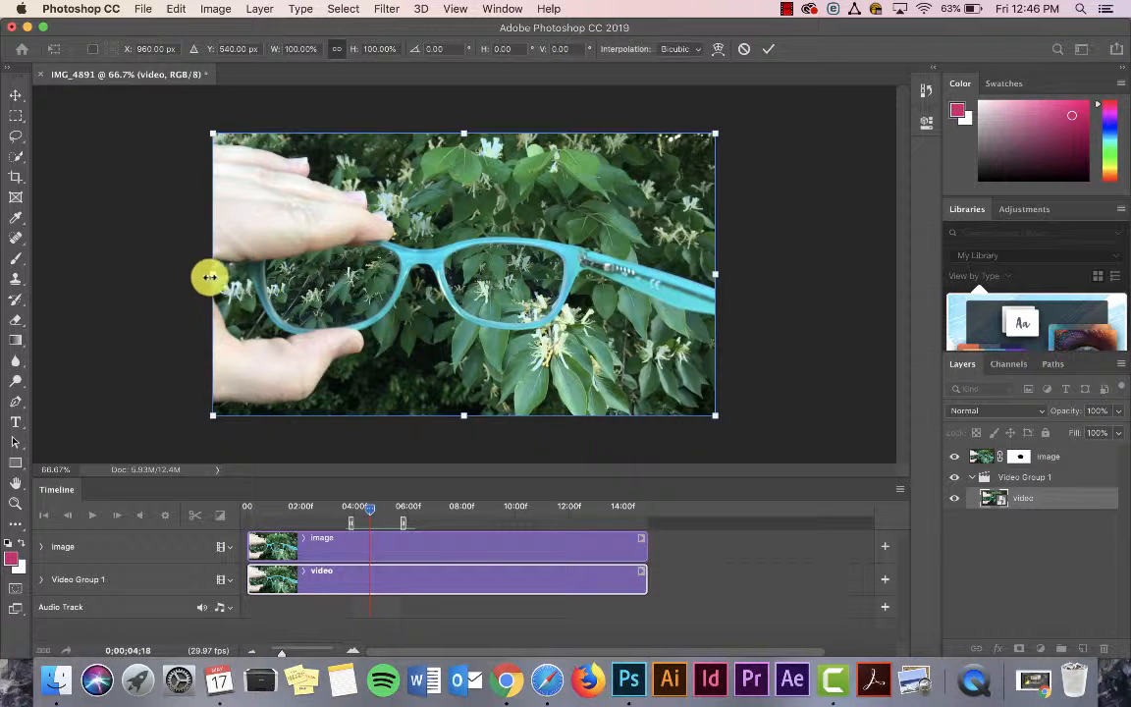
left_click_drag(212, 132, 202, 116)
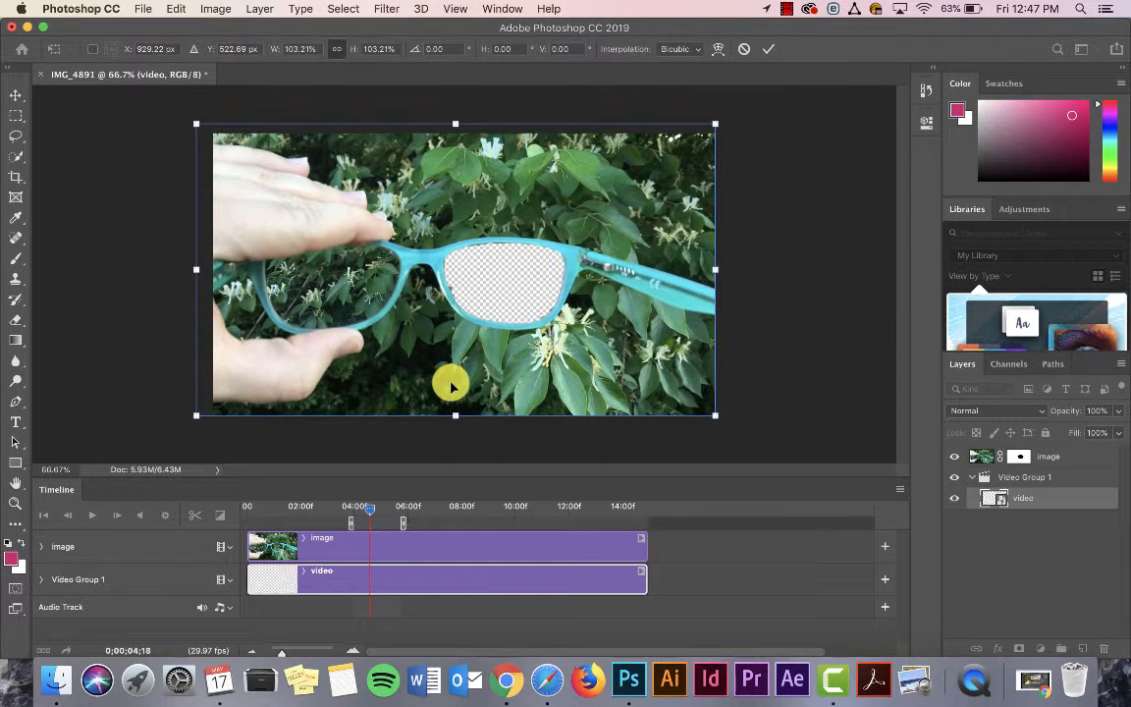
key("Return")
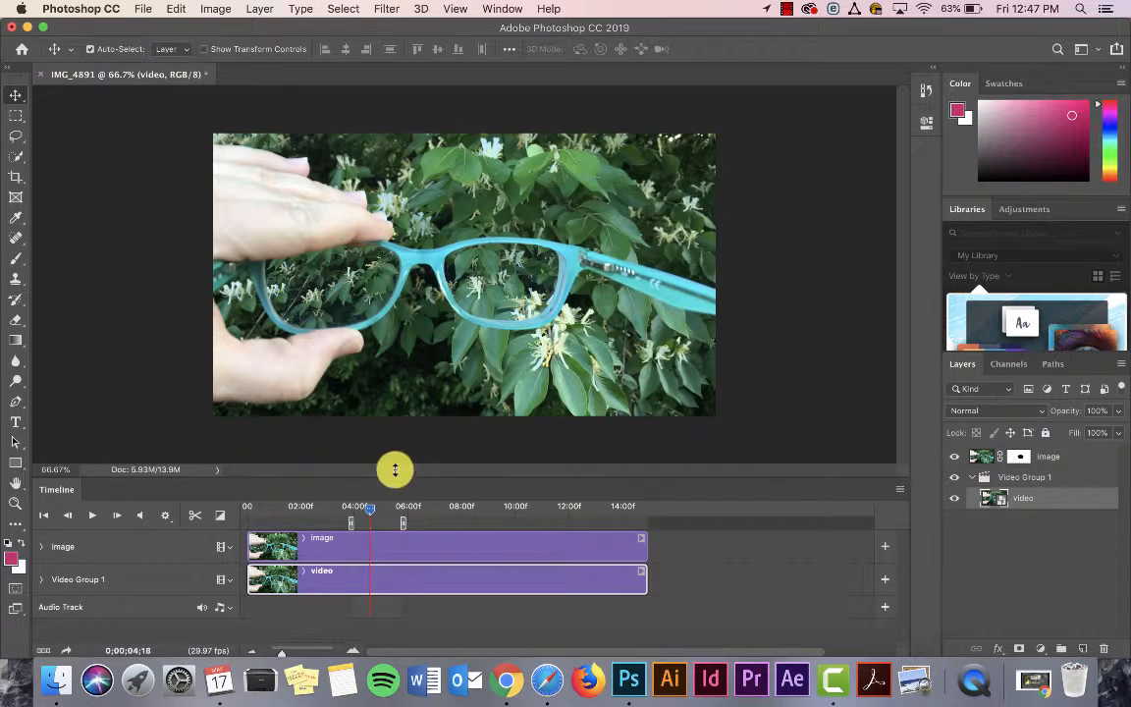
Step: Play back the work area from about 4 seconds to check the enlarged video inside the lens
left_click_drag(361, 507, 353, 506)
key("space")
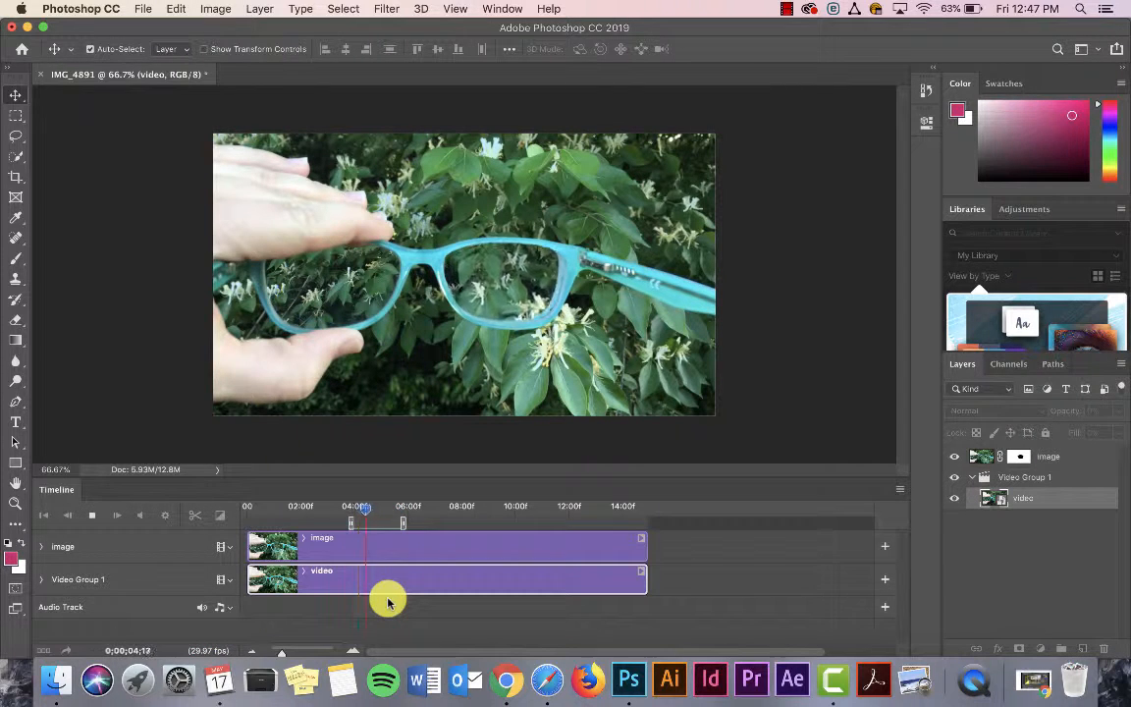
Step: Stop the playback and scale the video layer up to about 106%, keeping the video behind the right-hand lens
key("space")
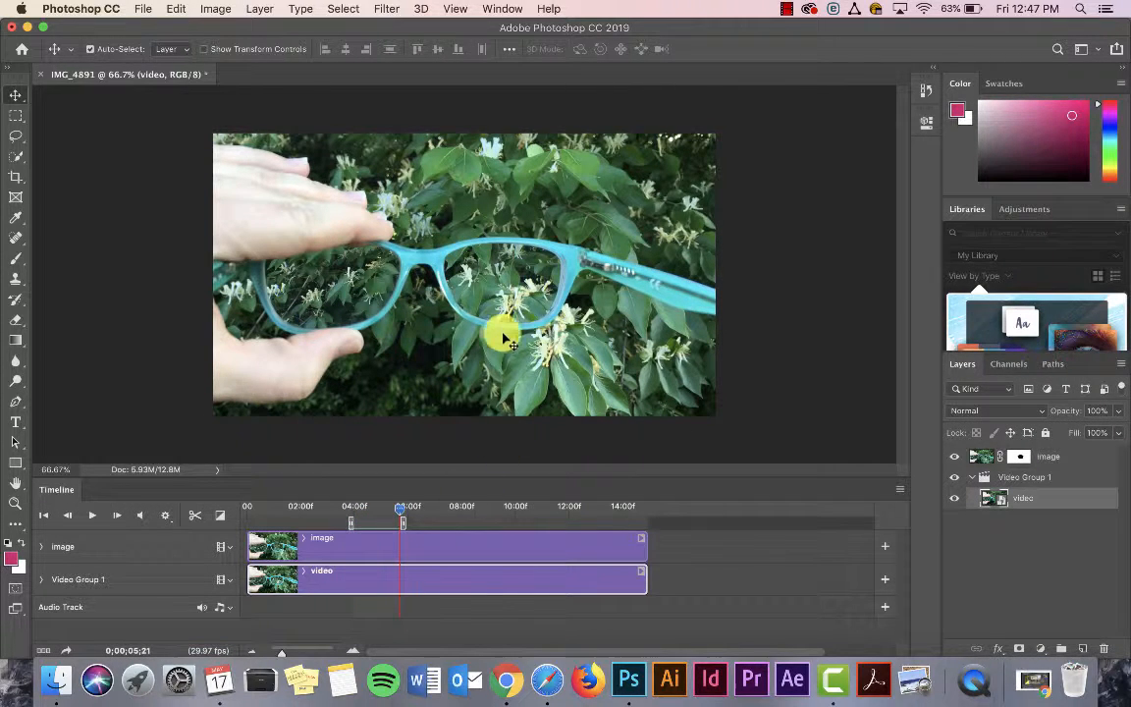
left_click(208, 8)
mouse_move(176, 7)
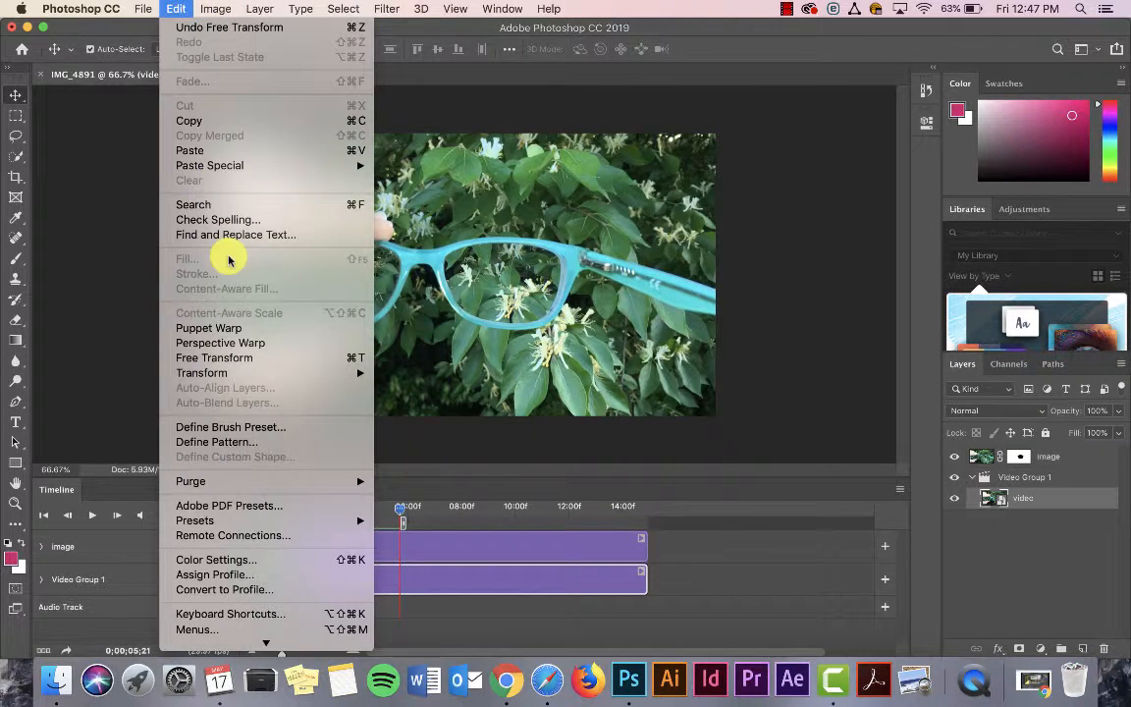
mouse_move(222, 373)
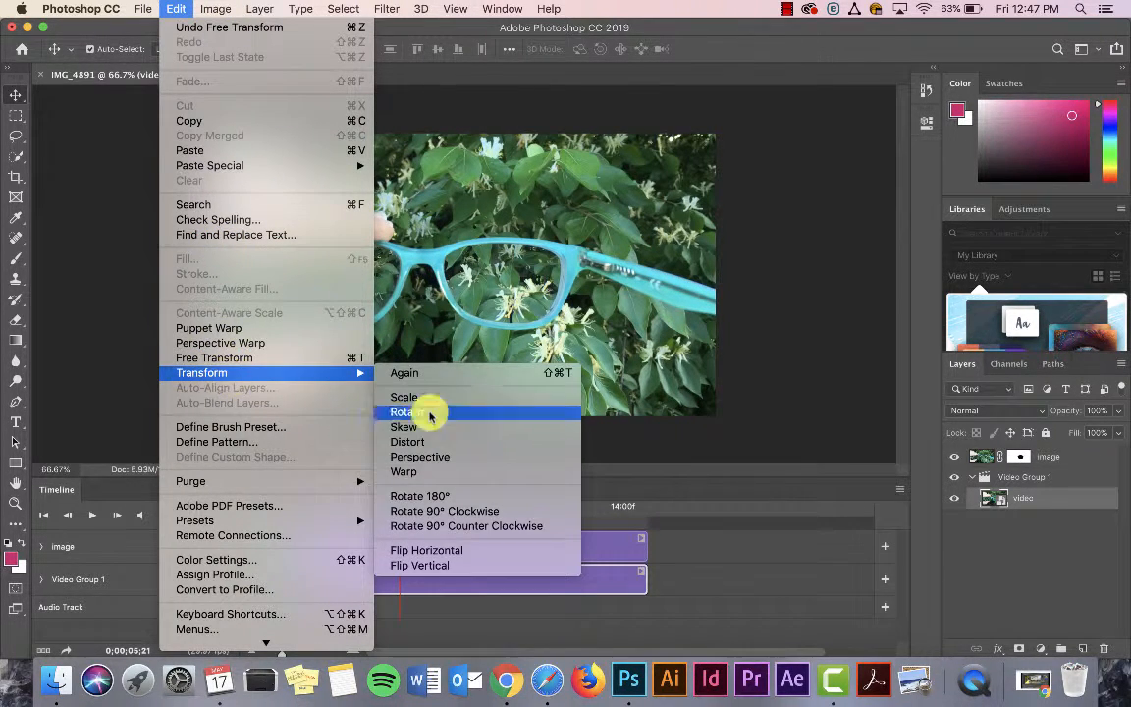
left_click(449, 398)
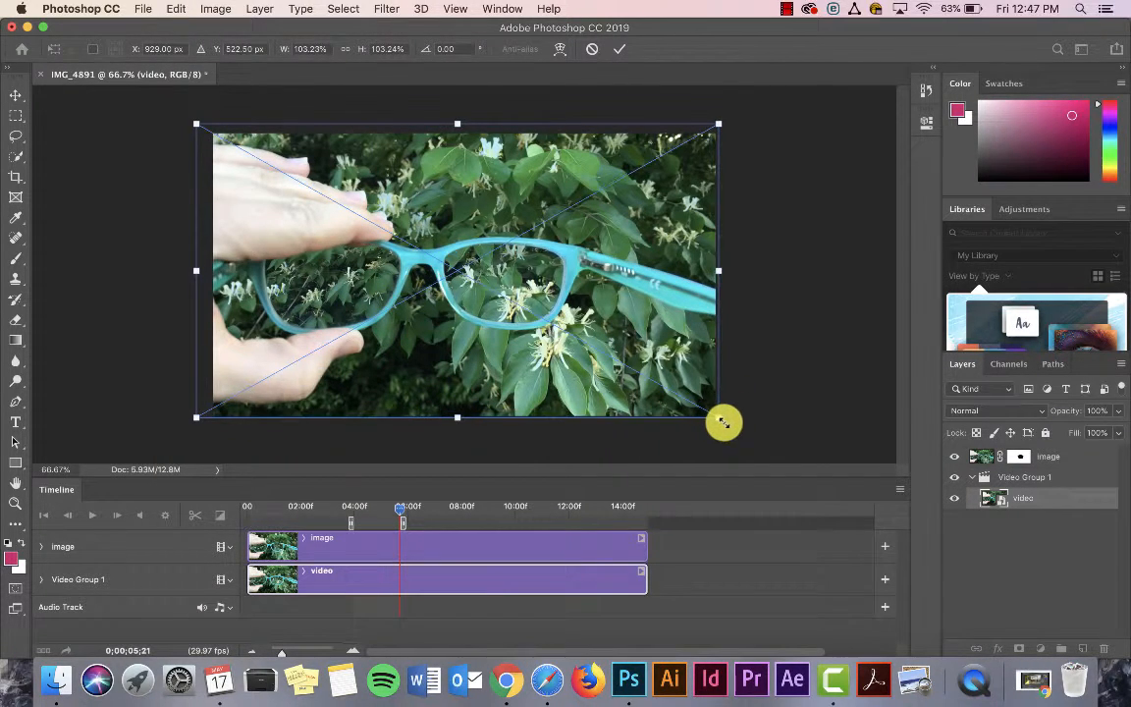
left_click_drag(722, 421, 721, 413)
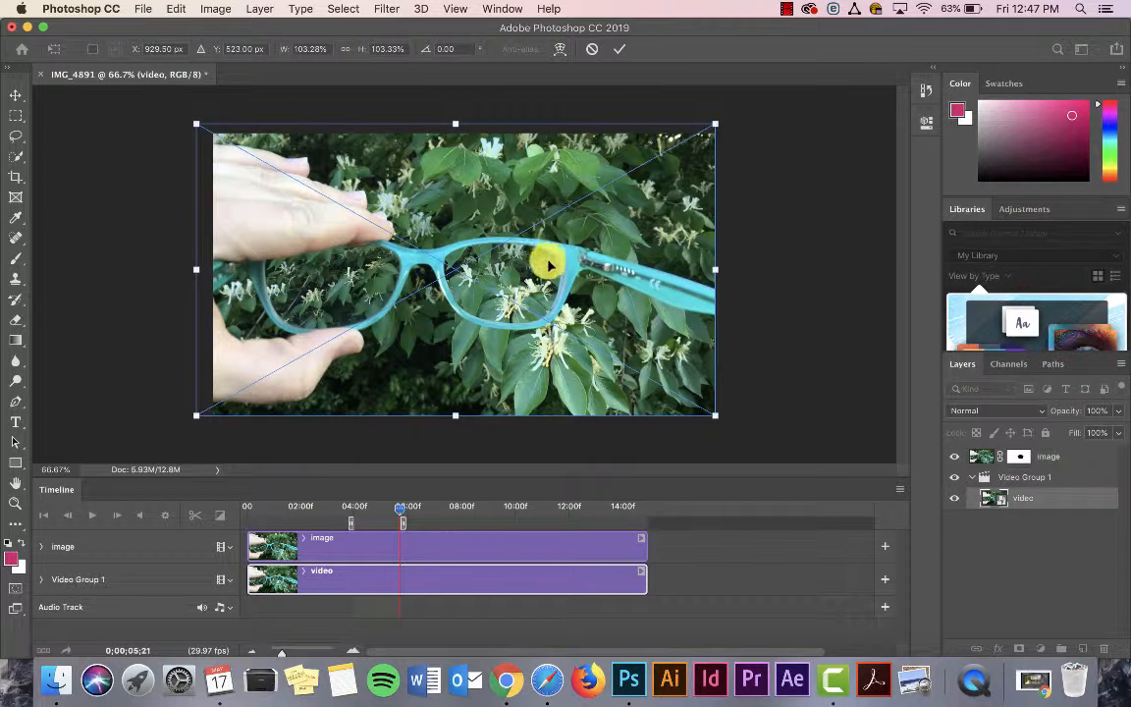
left_click_drag(716, 417, 733, 426)
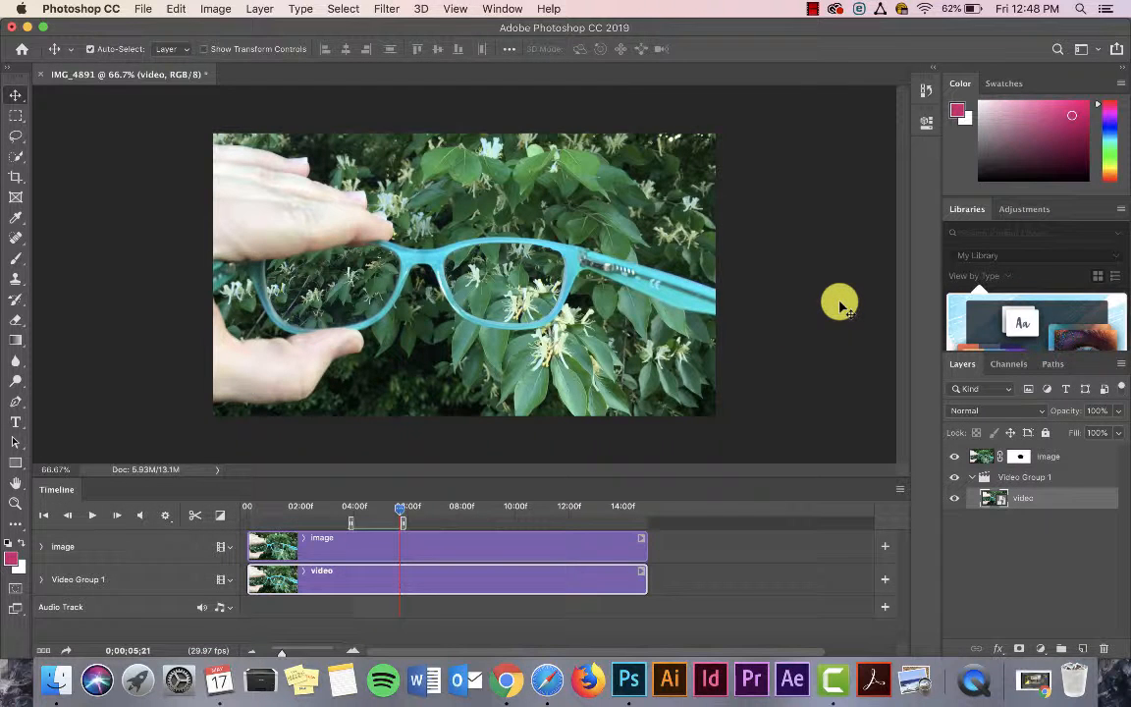
Step: Enlarge the video layer further to about 121% and reposition it so the flowers fill the right-hand lens
left_click(216, 9)
mouse_move(179, 8)
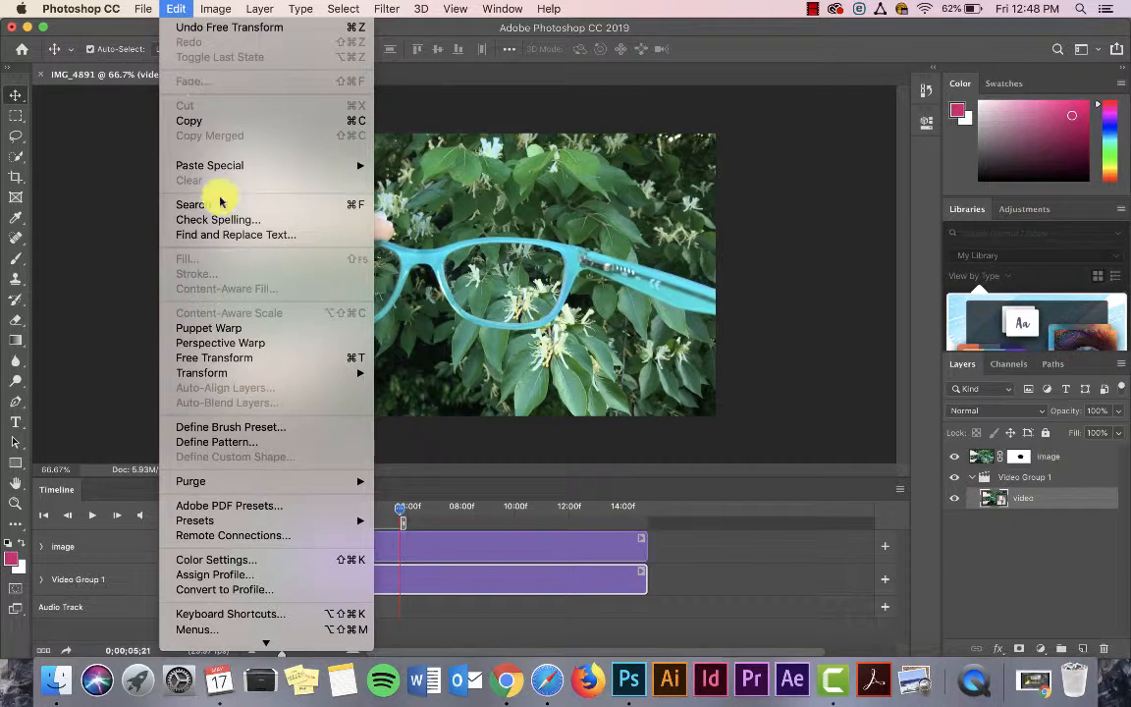
mouse_move(240, 377)
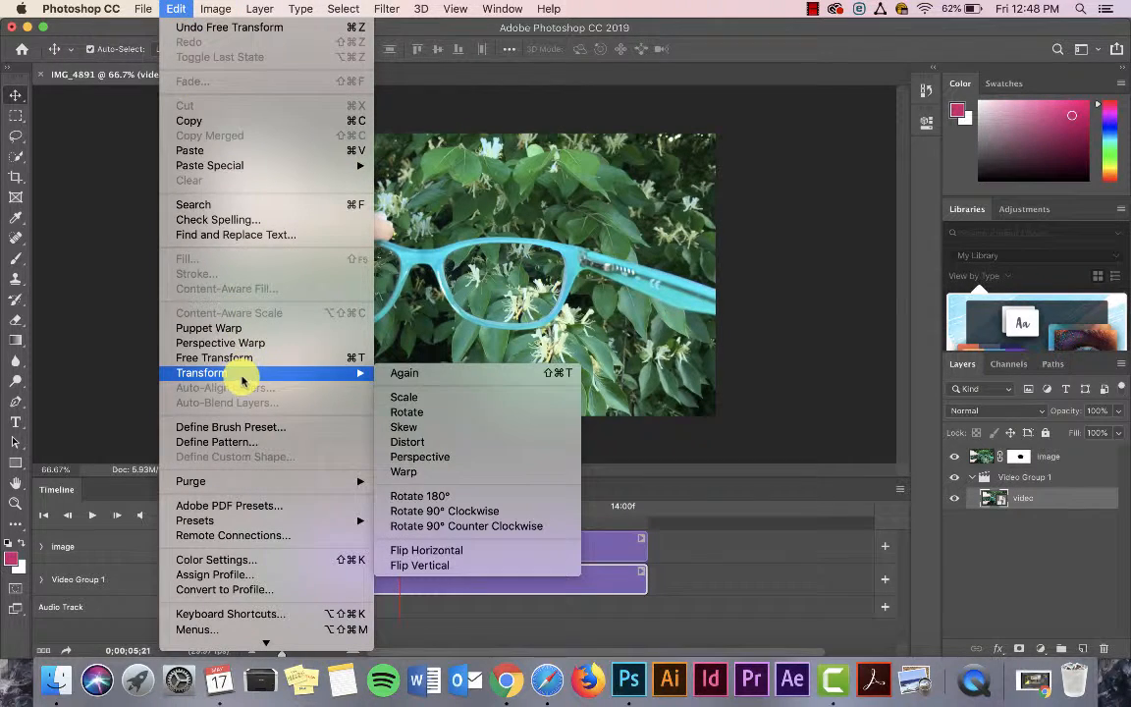
left_click(416, 393)
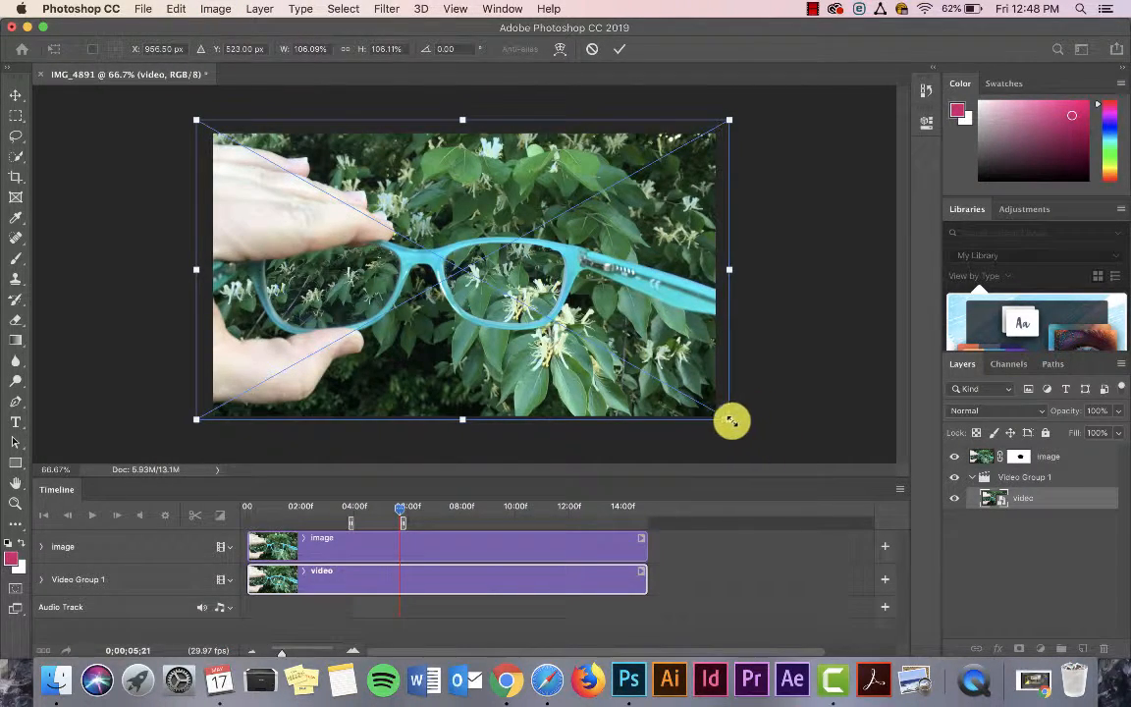
left_click_drag(730, 420, 754, 432)
left_click_drag(601, 313, 531, 285)
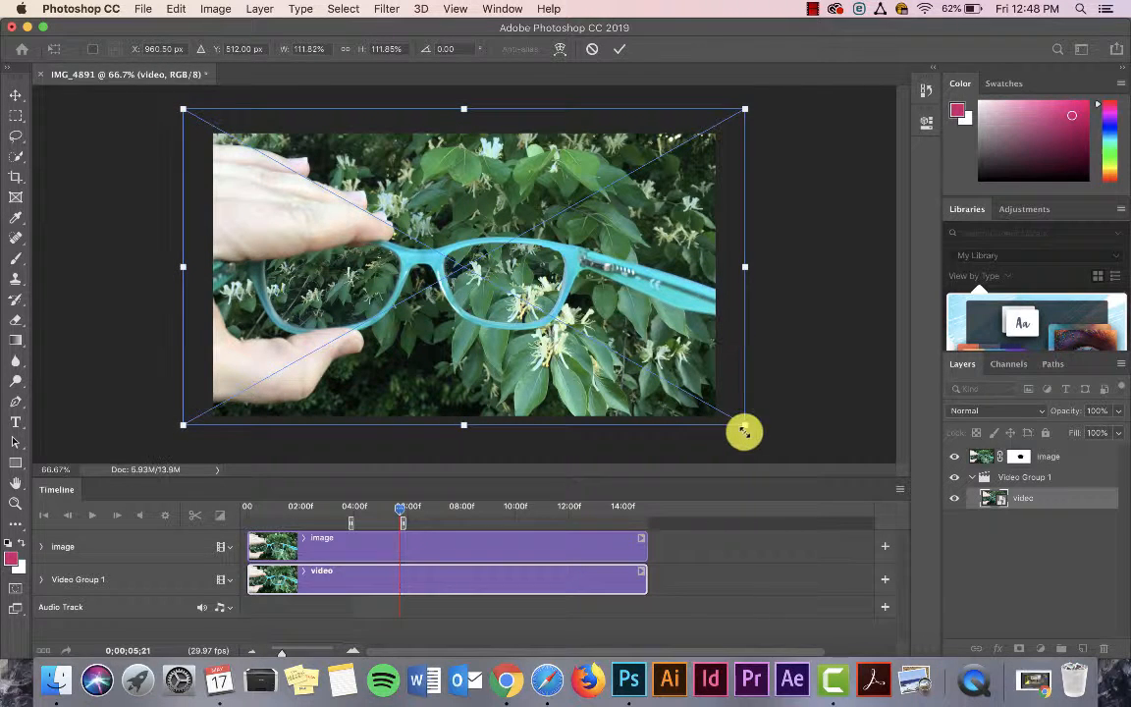
key("Right")
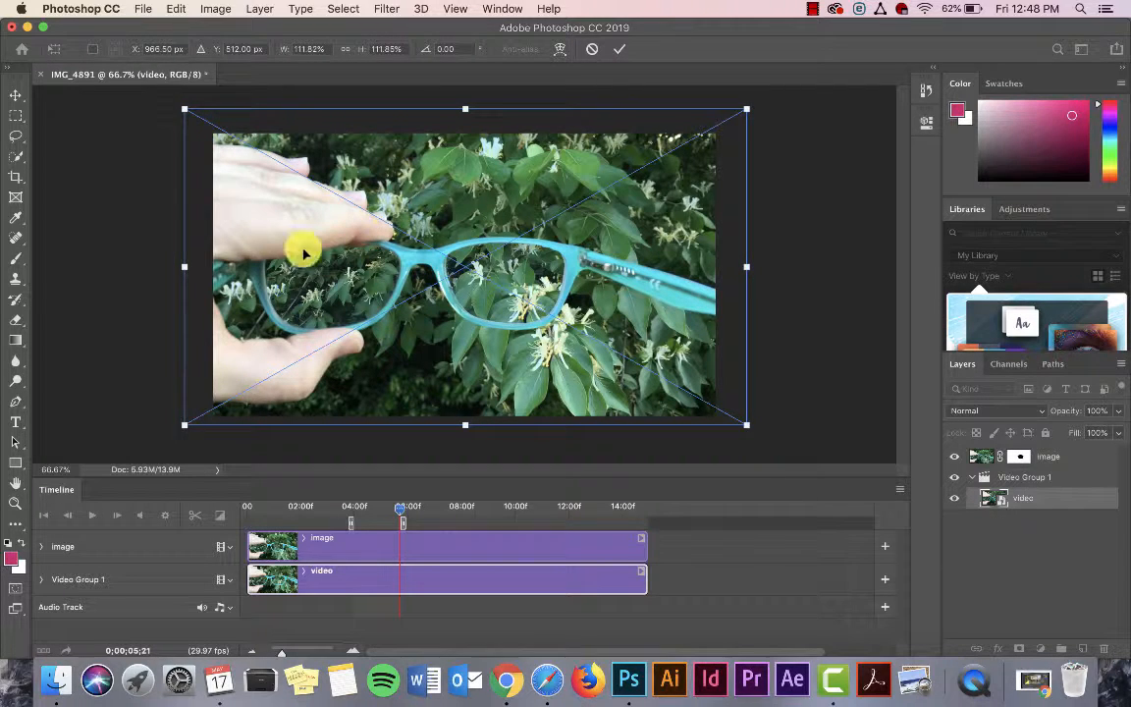
left_click_drag(184, 110, 142, 86)
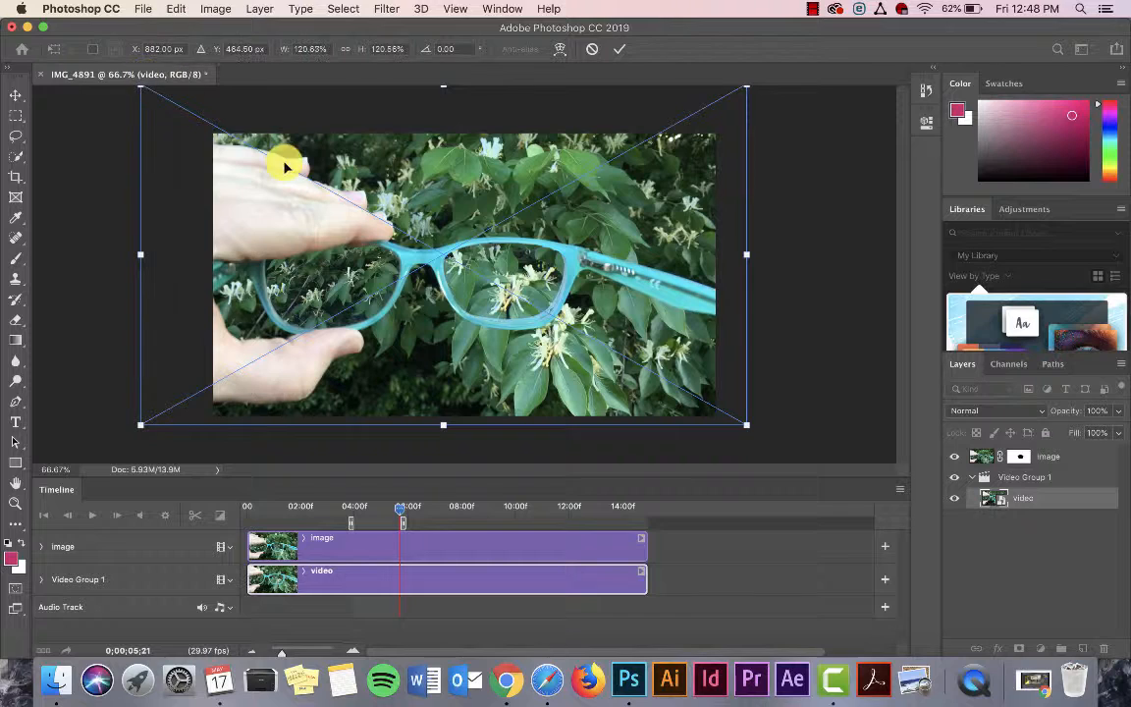
left_click_drag(523, 275, 531, 284)
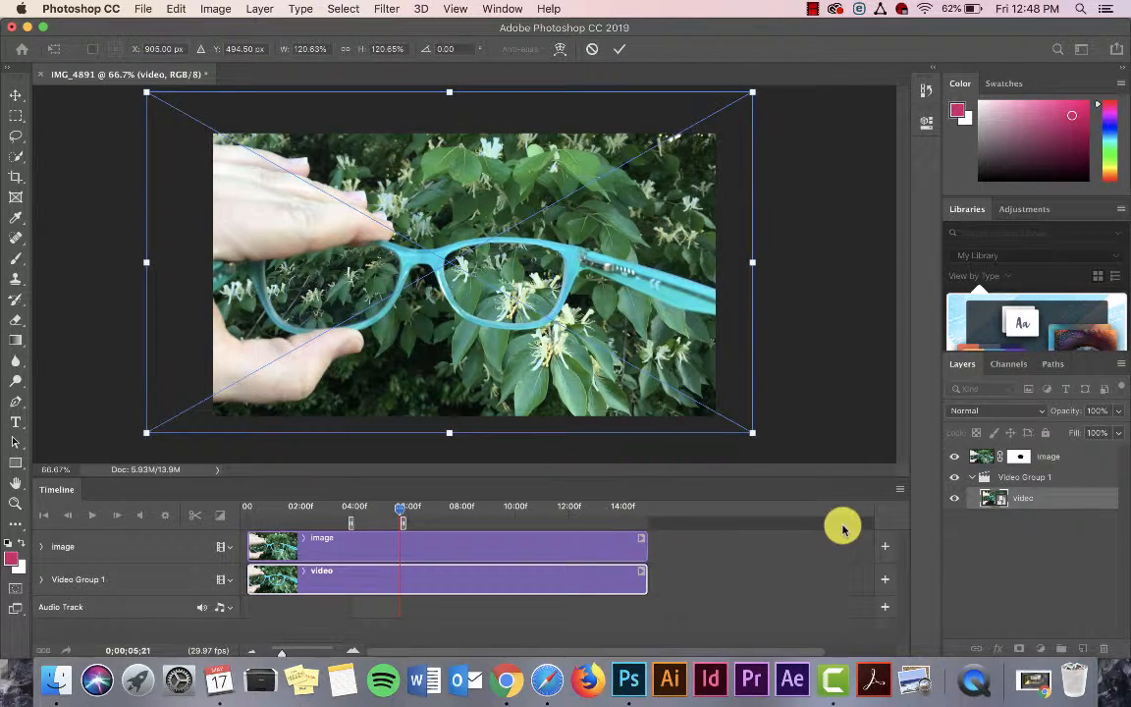
key("Return")
Step: Play back the work area to check the enlarged video inside the right-hand lens
key("space")
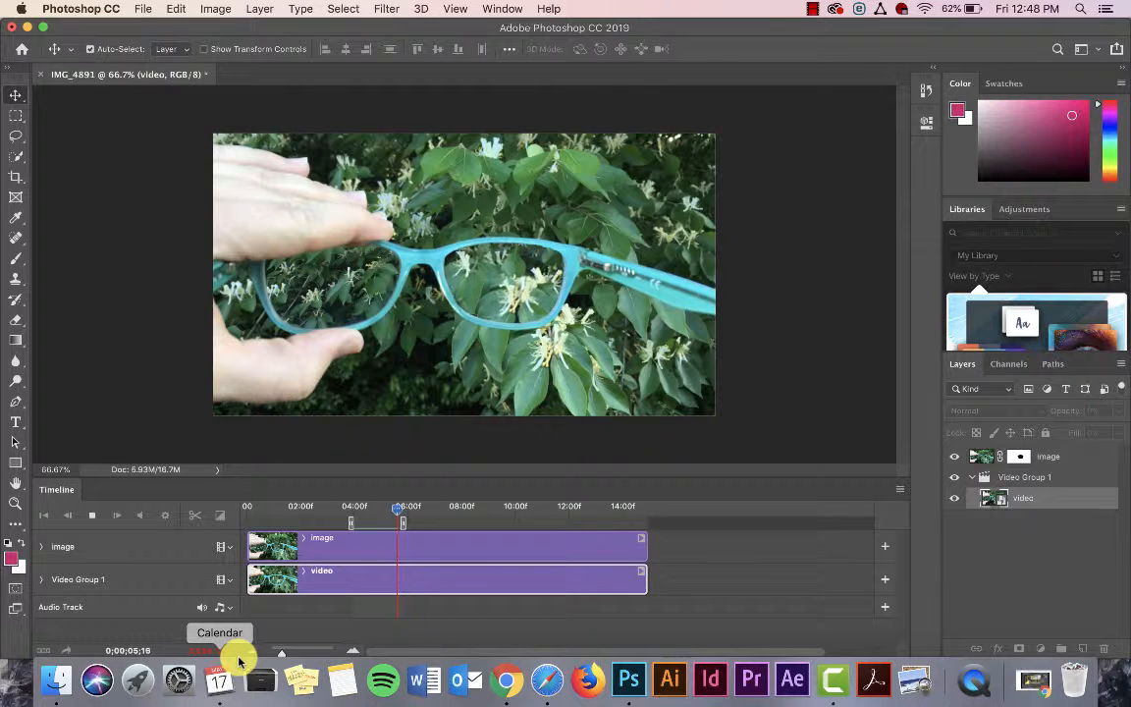
key("space")
key("space")
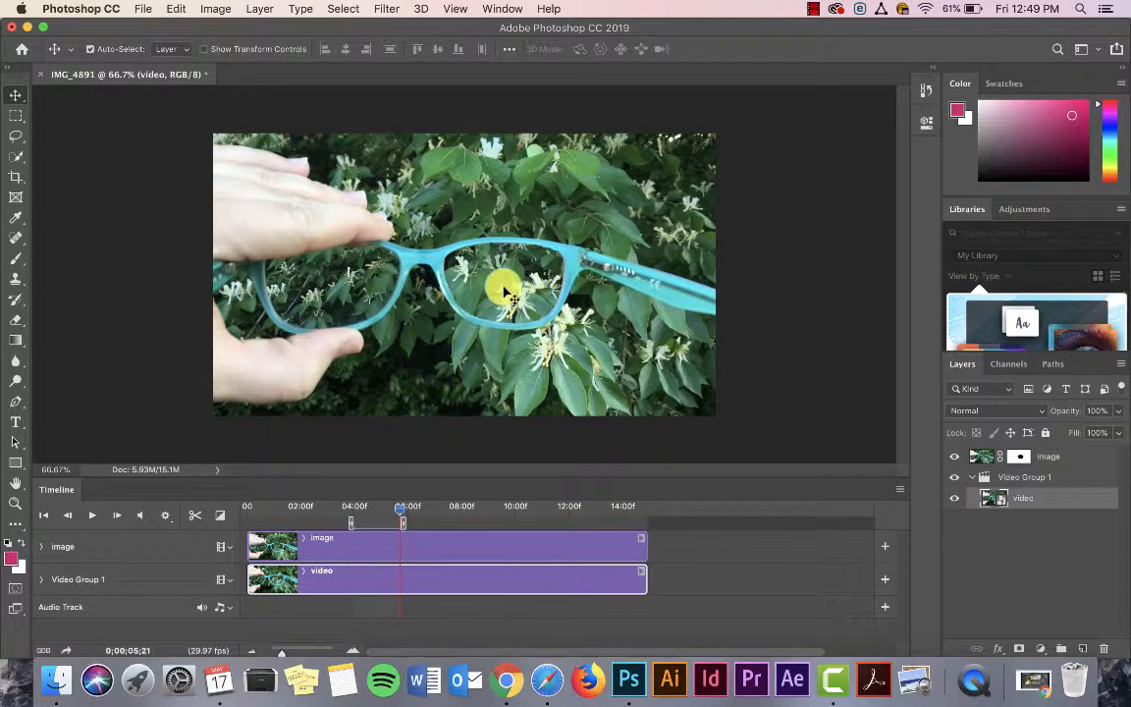
key("space")
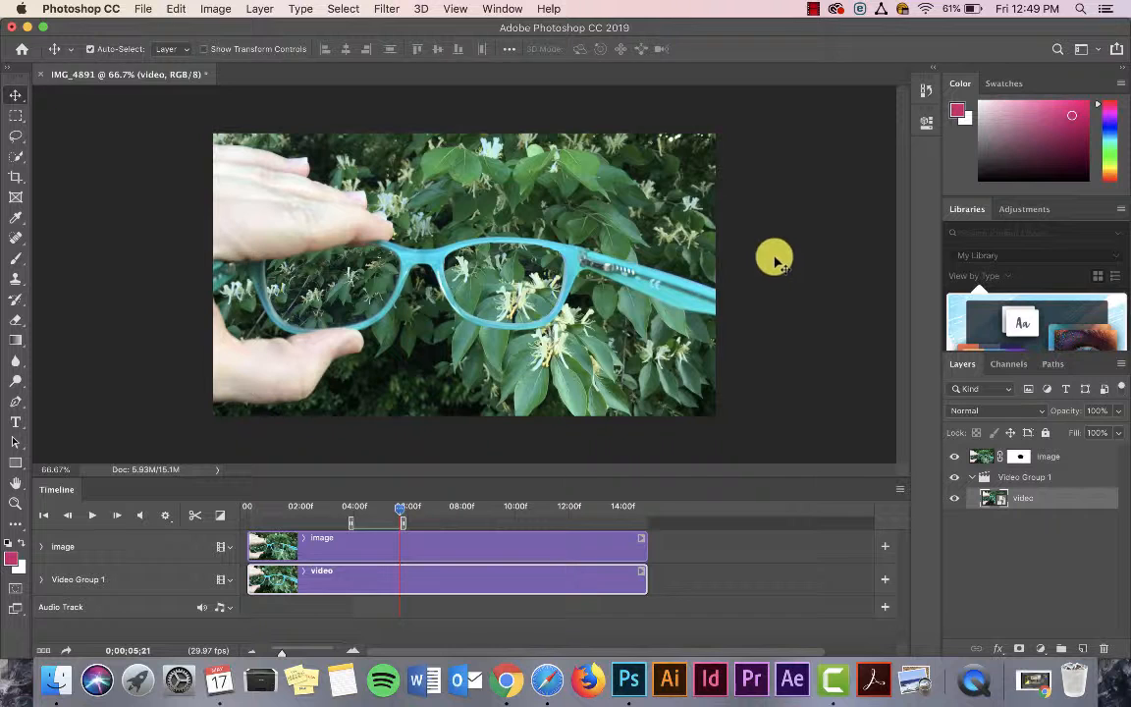
Step: Open the Save for Web (Legacy) export and review the GIF color count and resampling quality options
left_click(140, 8)
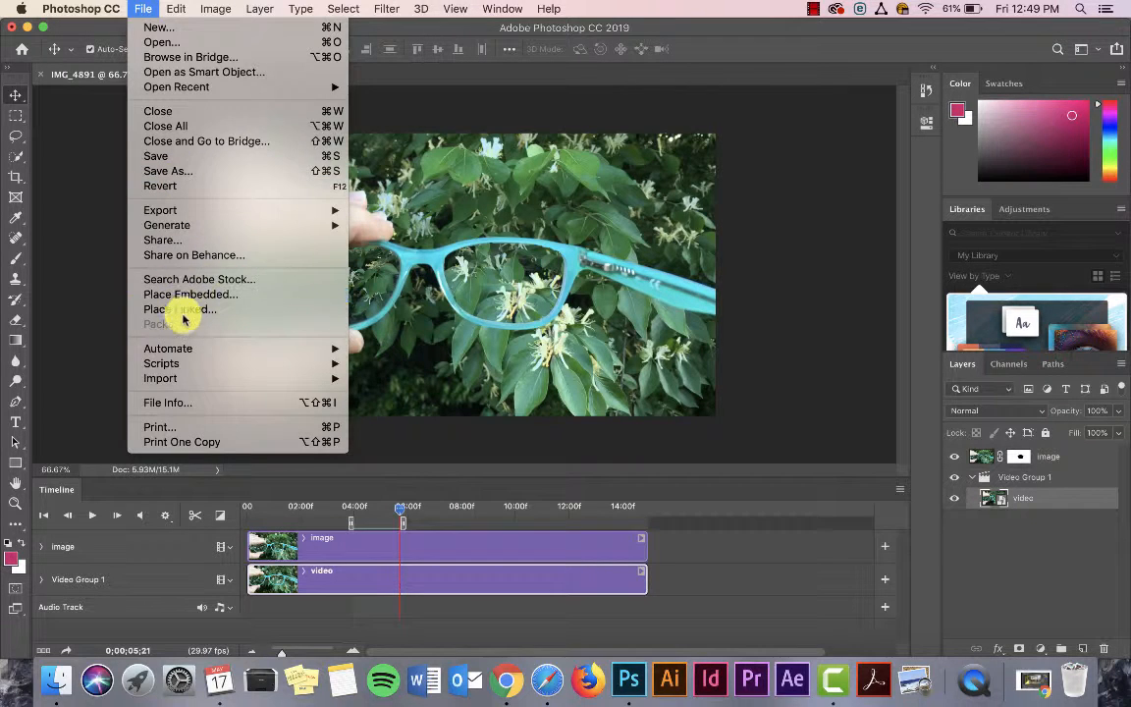
mouse_move(169, 216)
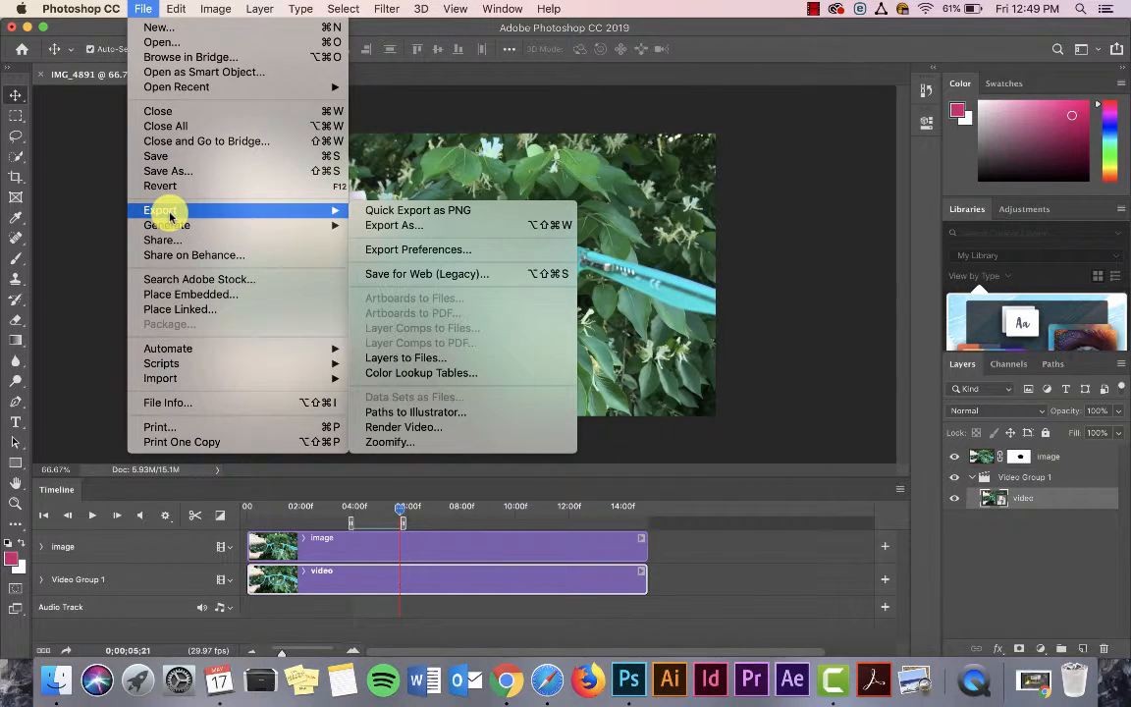
left_click(437, 275)
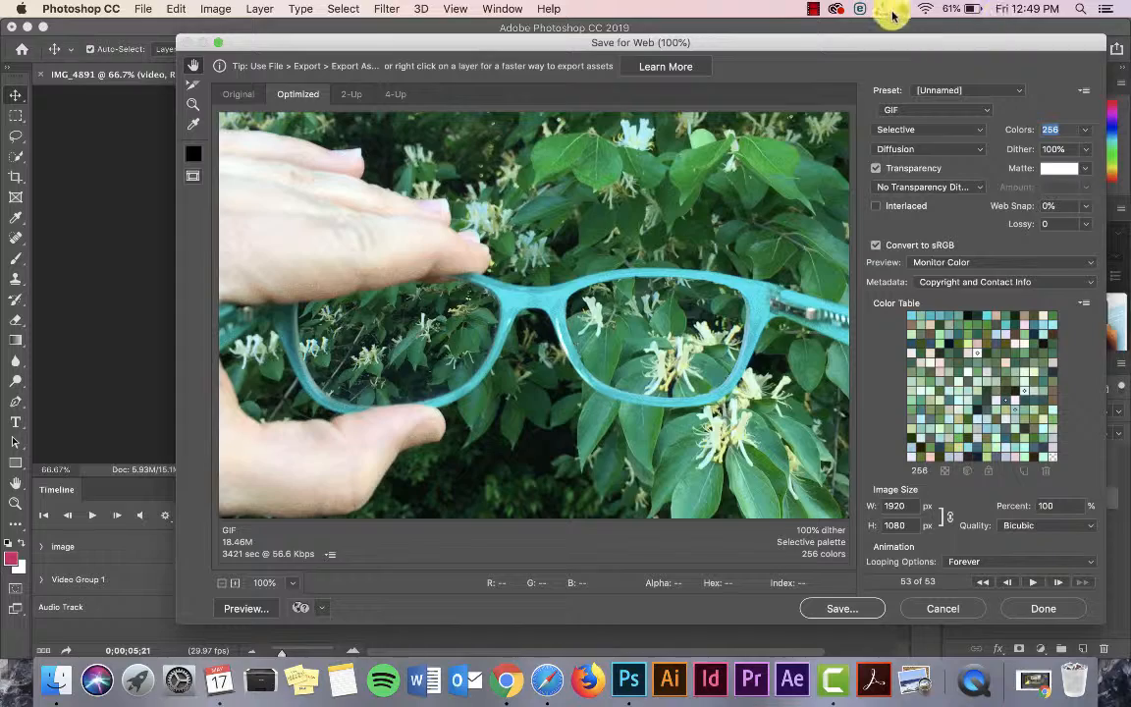
left_click_drag(879, 49, 790, 33)
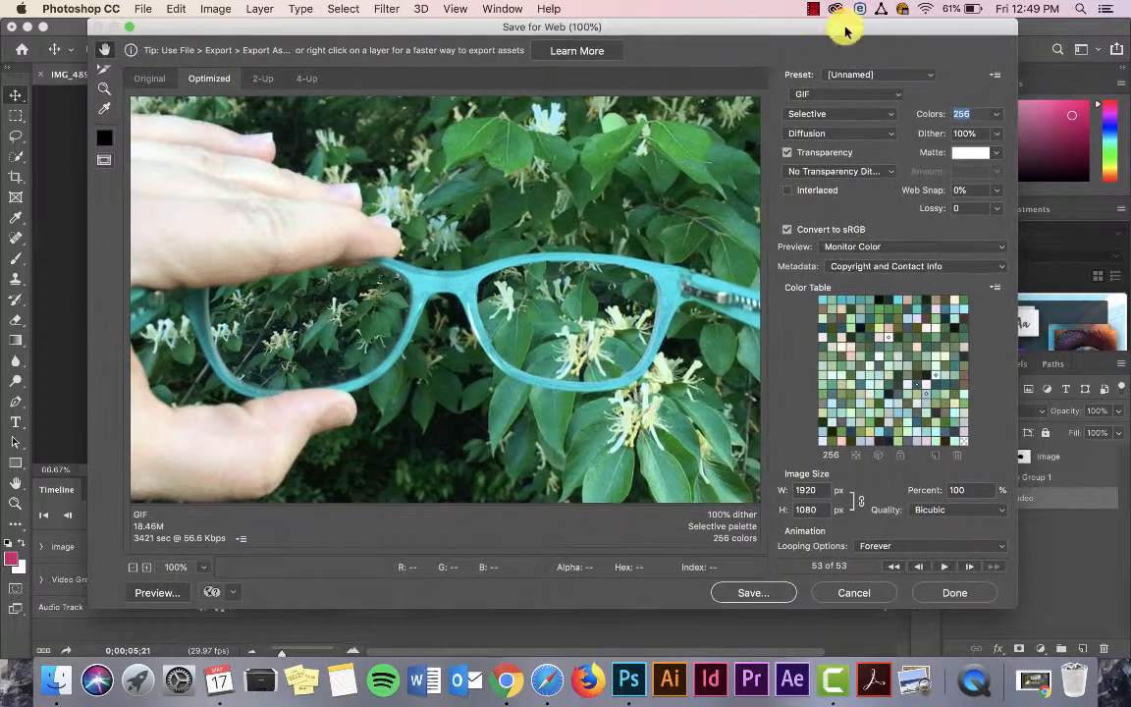
left_click(959, 114)
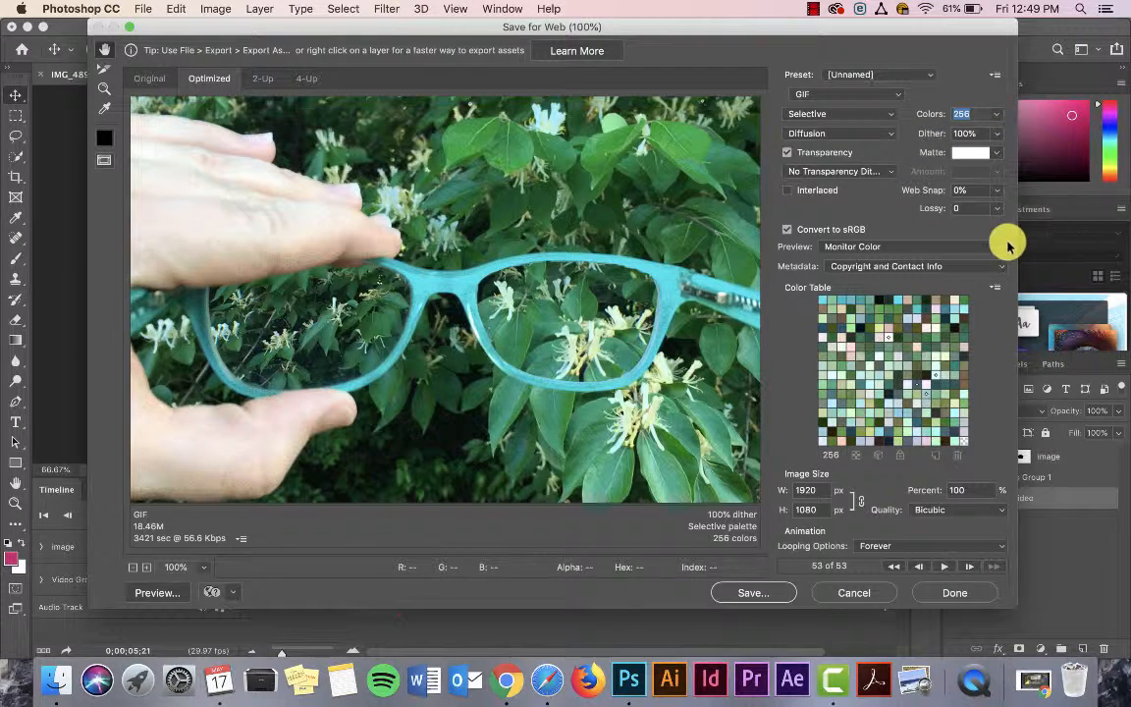
left_click(997, 115)
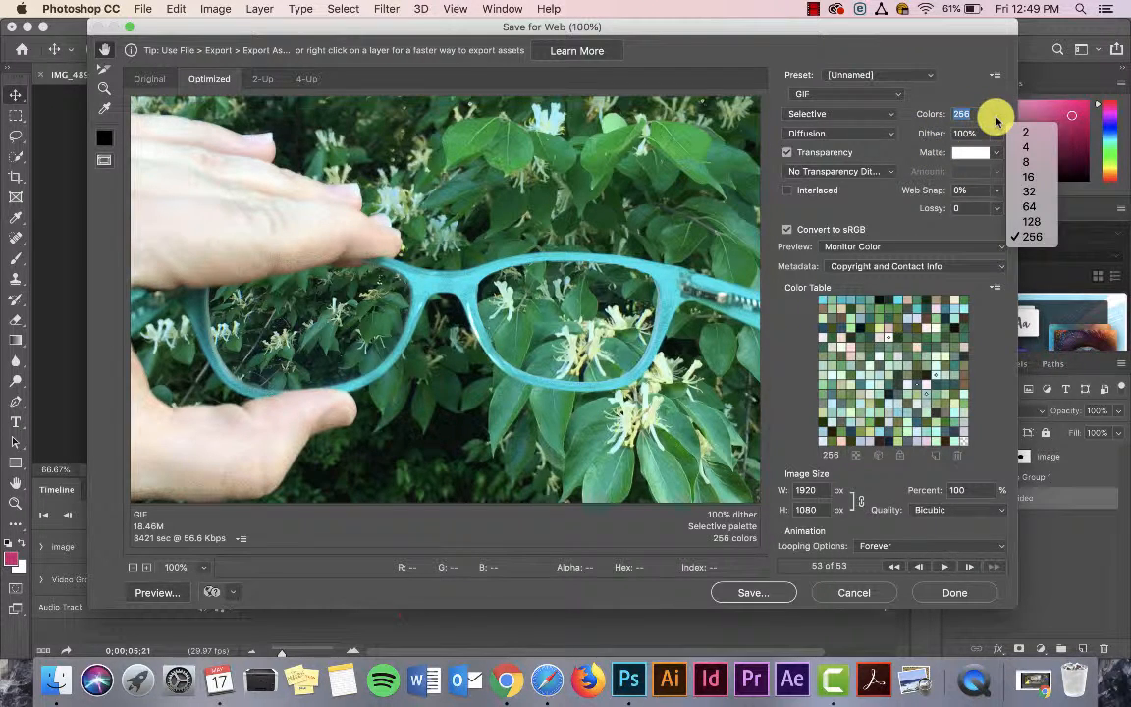
left_click(941, 85)
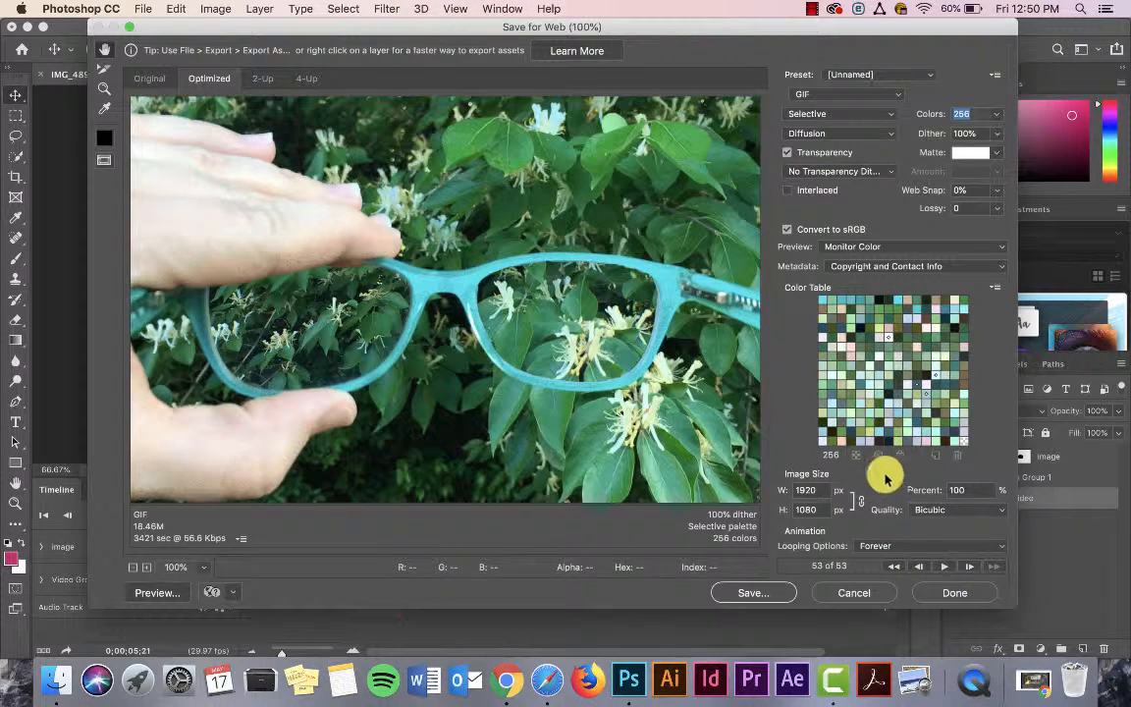
left_click(974, 515)
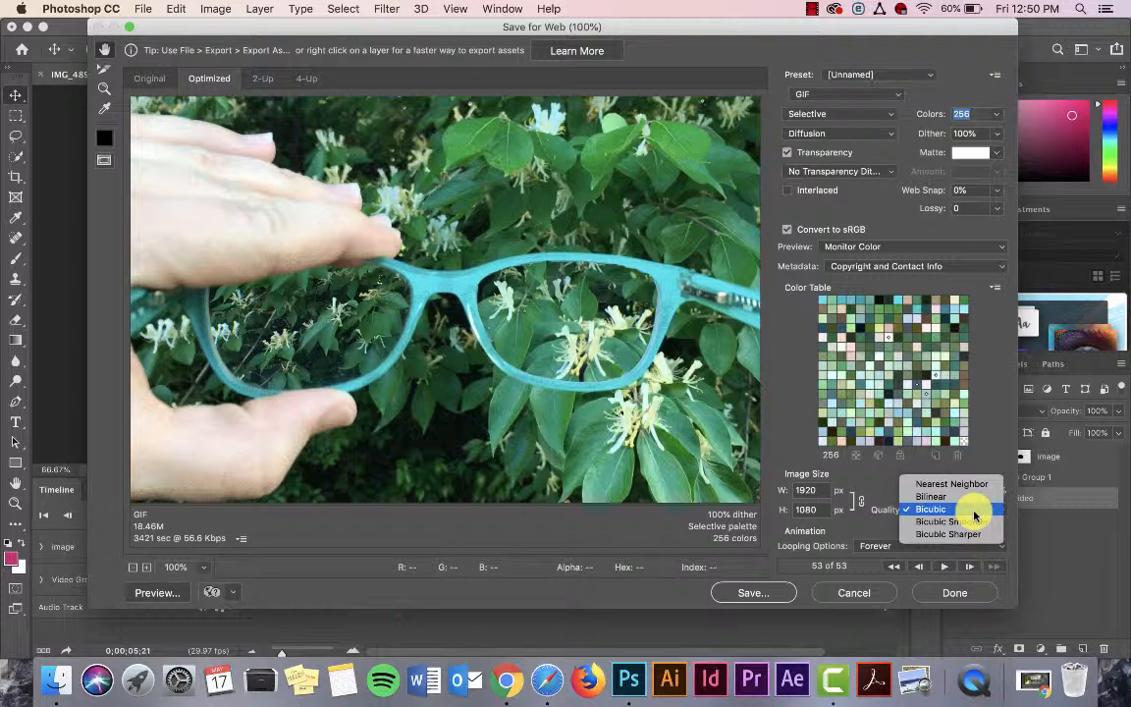
left_click(968, 508)
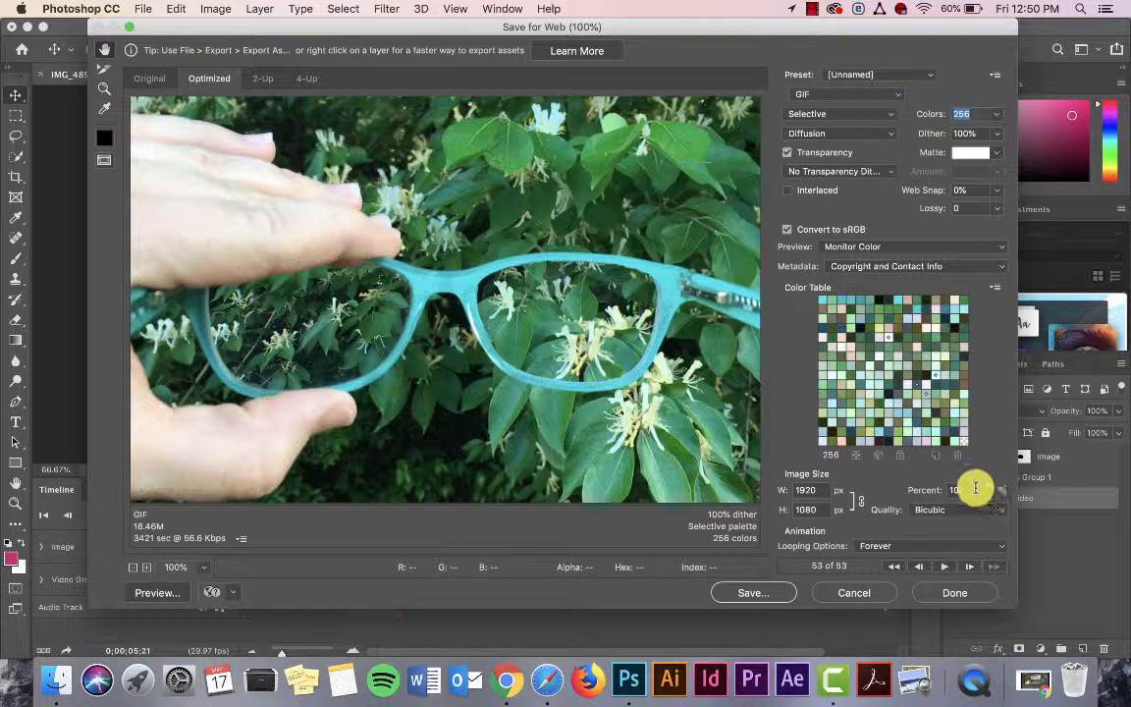
Step: Switch to Safari and look through the open example cinemagraph GIFs, from the glasses to the water fountain
left_click(543, 682)
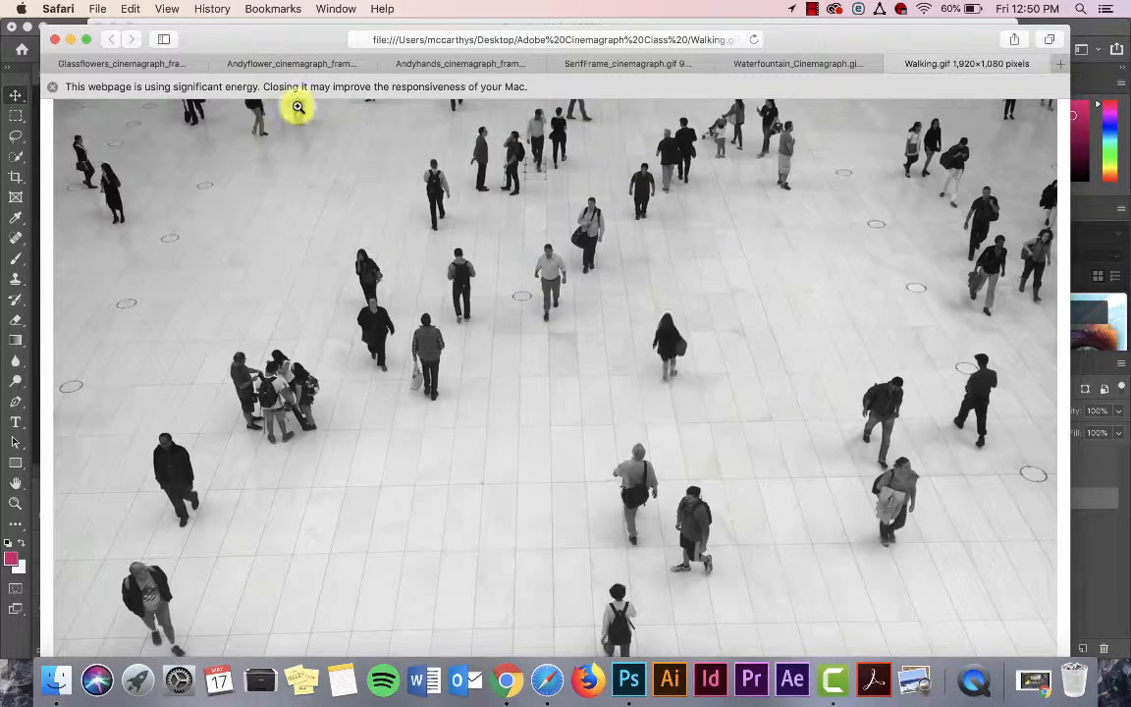
left_click(157, 63)
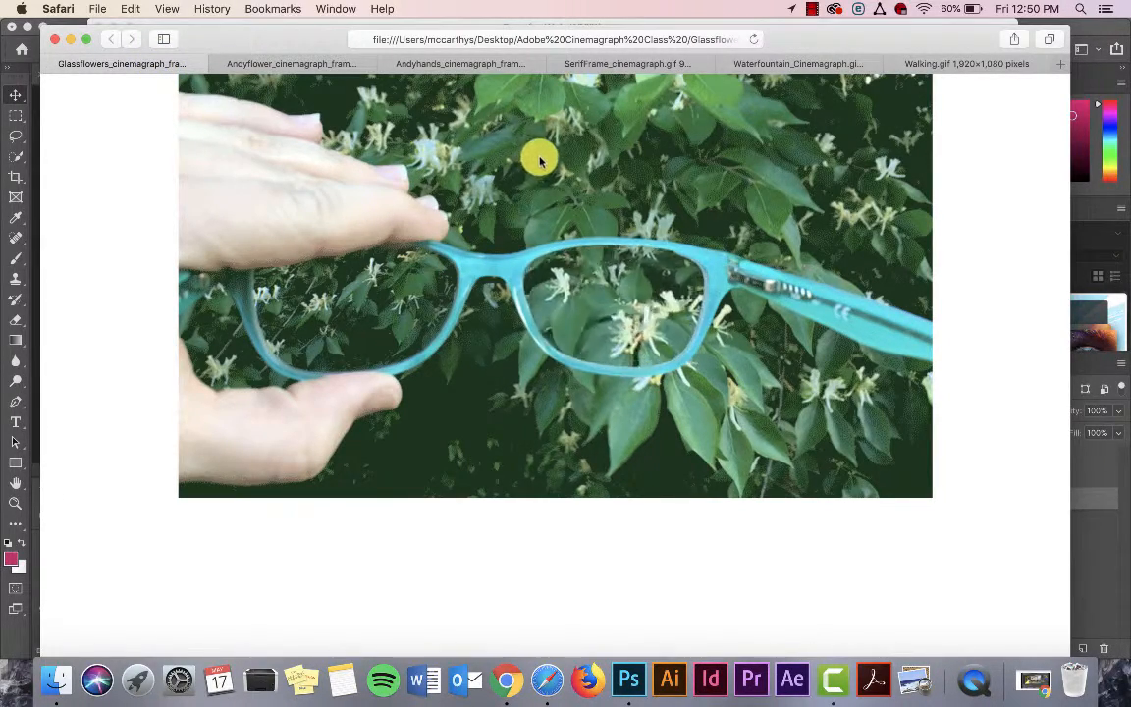
left_click(299, 64)
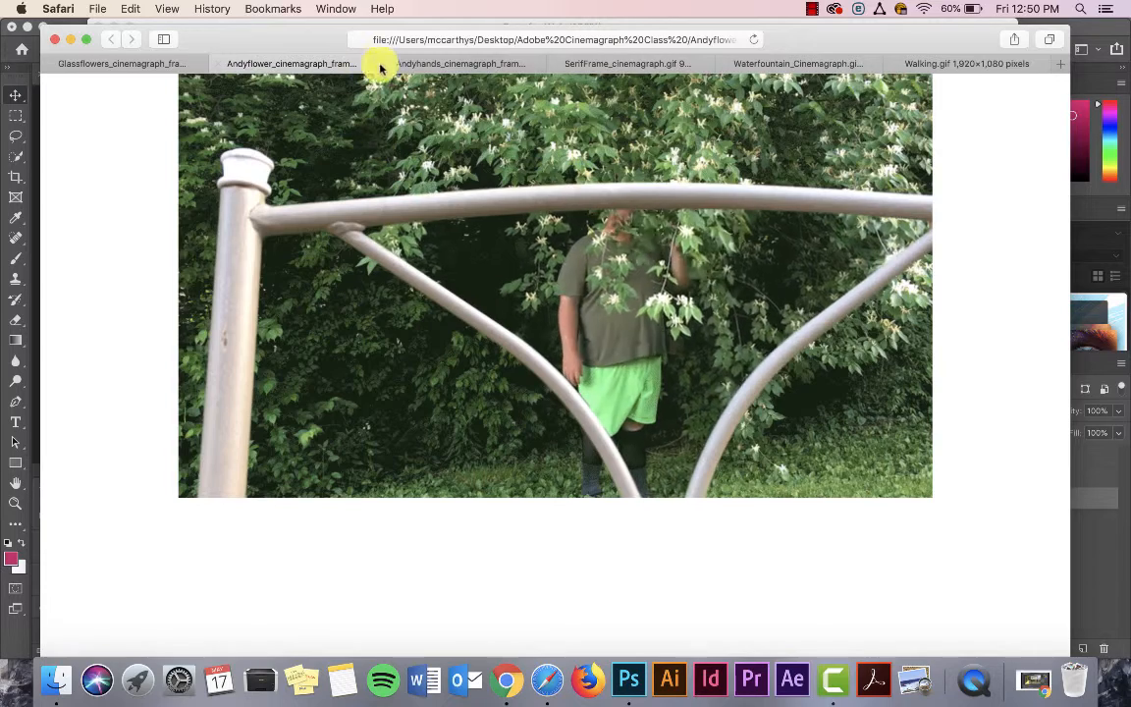
left_click(409, 63)
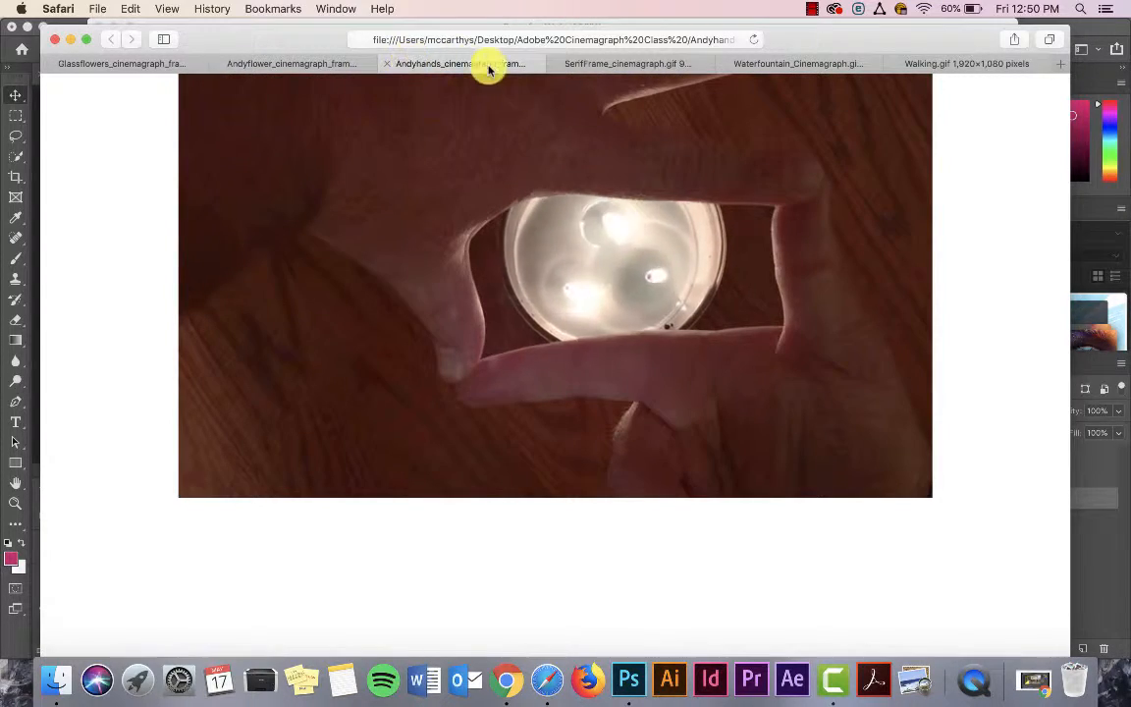
left_click(593, 63)
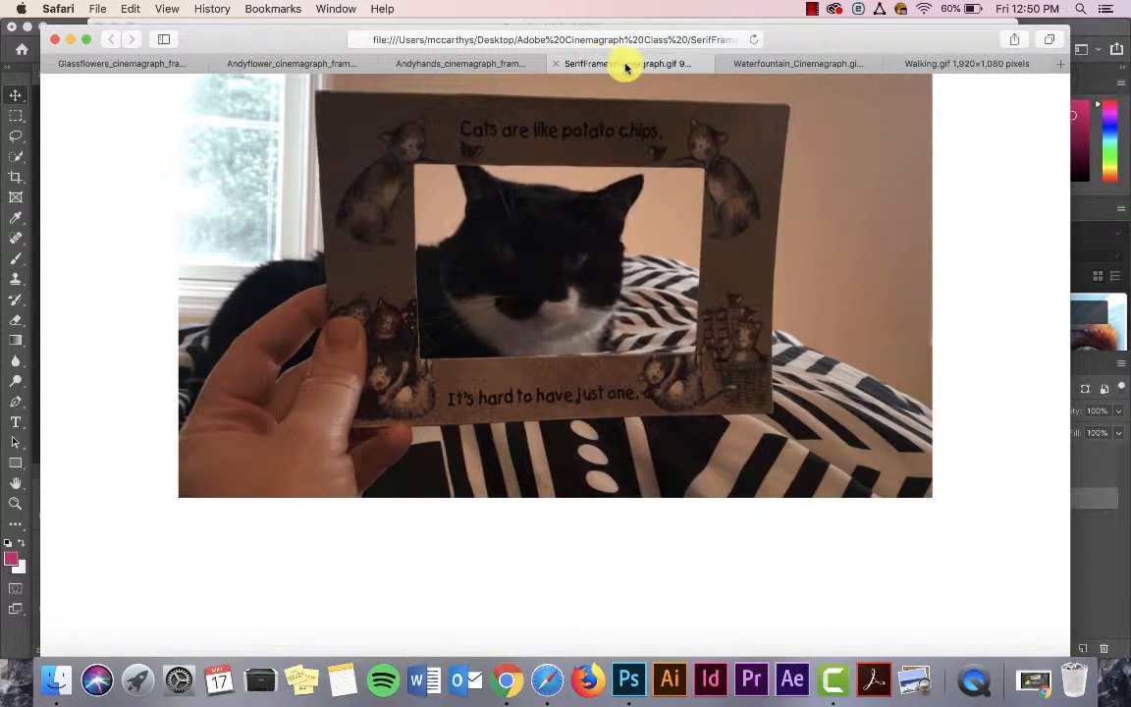
left_click(760, 65)
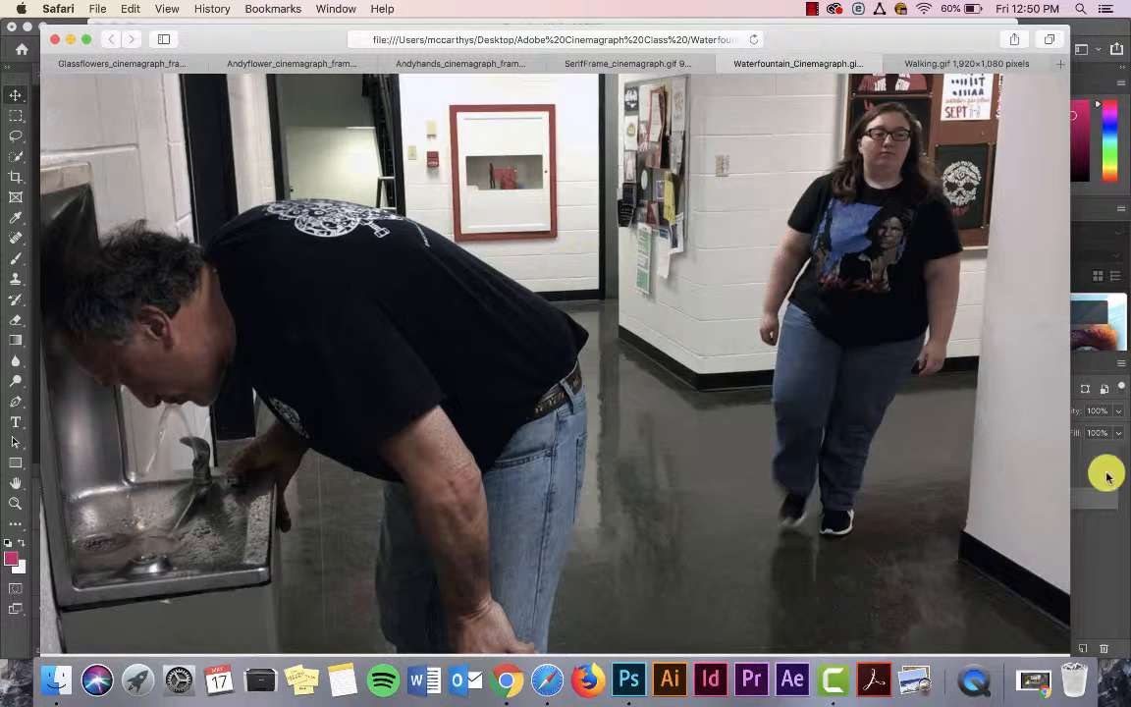
Step: Return to Photoshop and cancel the Save for Web export
left_click(1108, 476)
key("super+alt+shift+s")
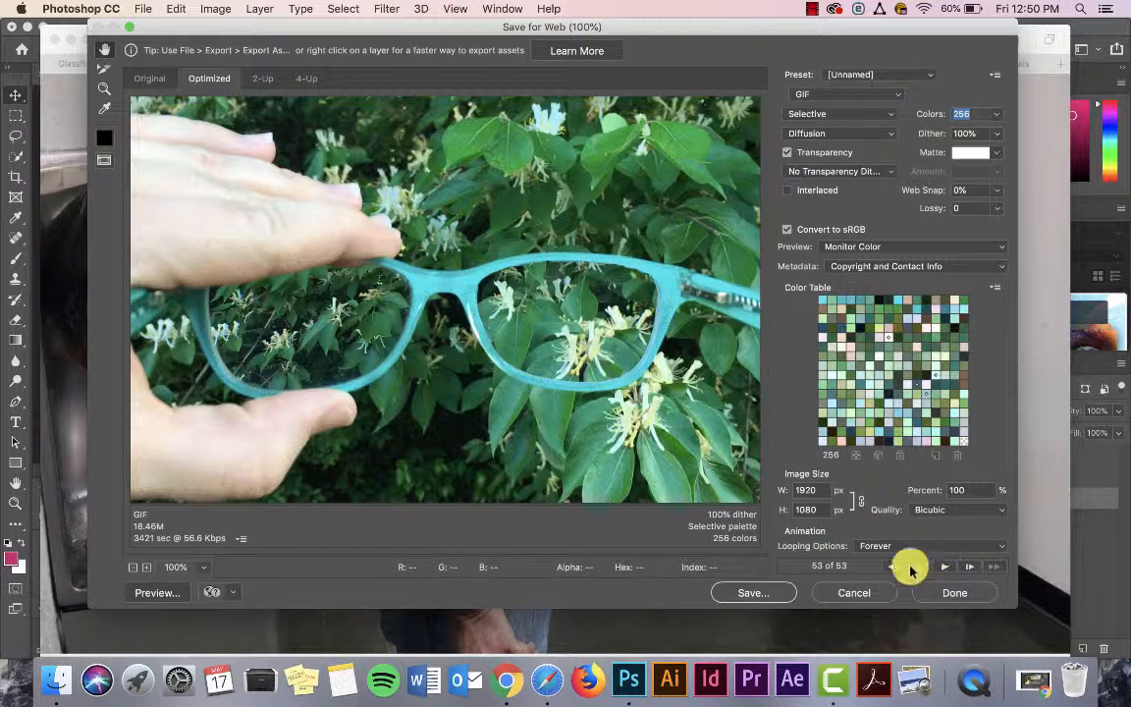
left_click(861, 593)
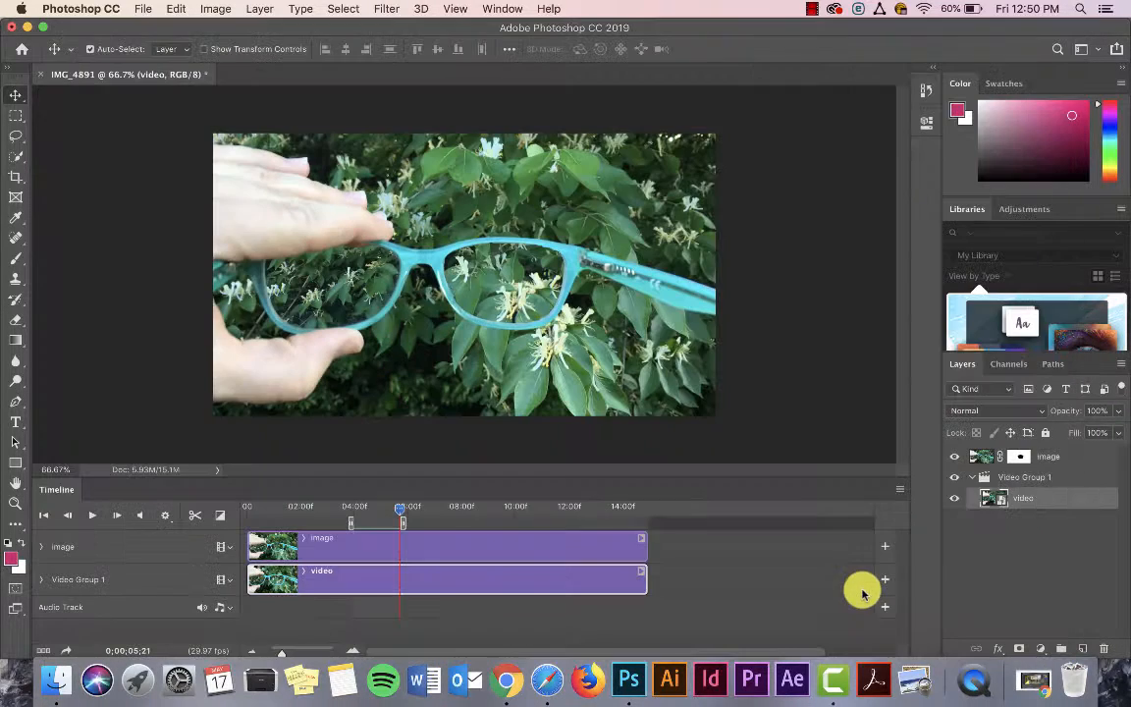
Step: Open the Render Video export, review its H.264 format and work area range settings, and cancel the dialog
left_click(139, 9)
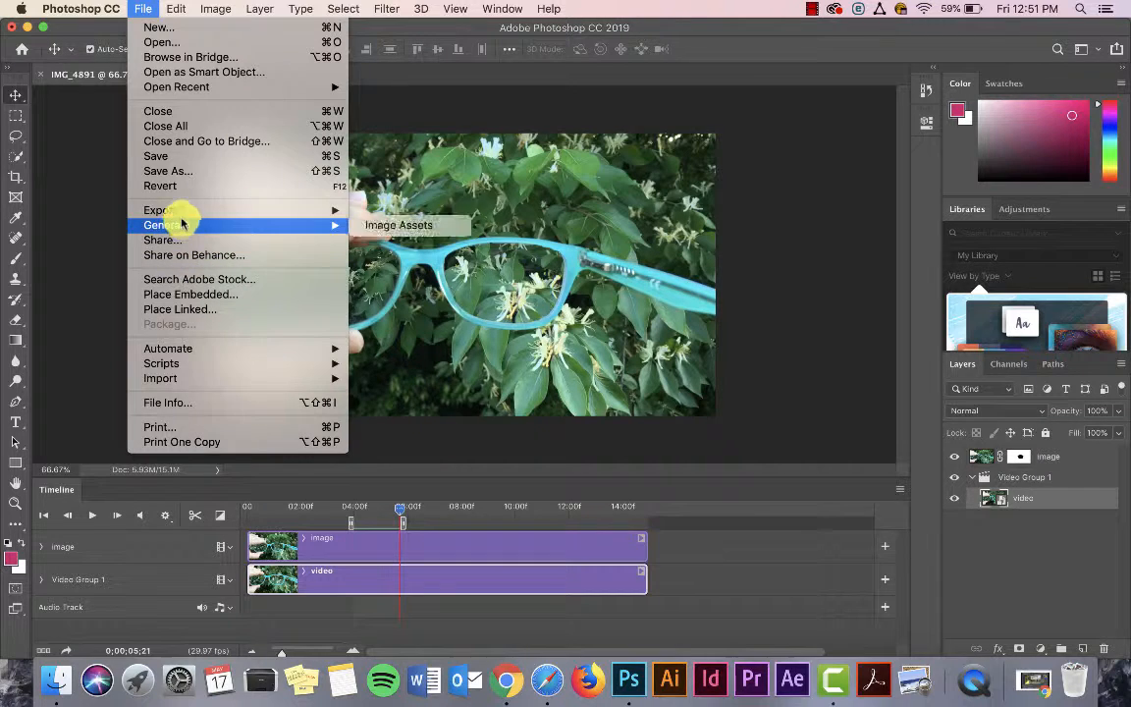
mouse_move(182, 215)
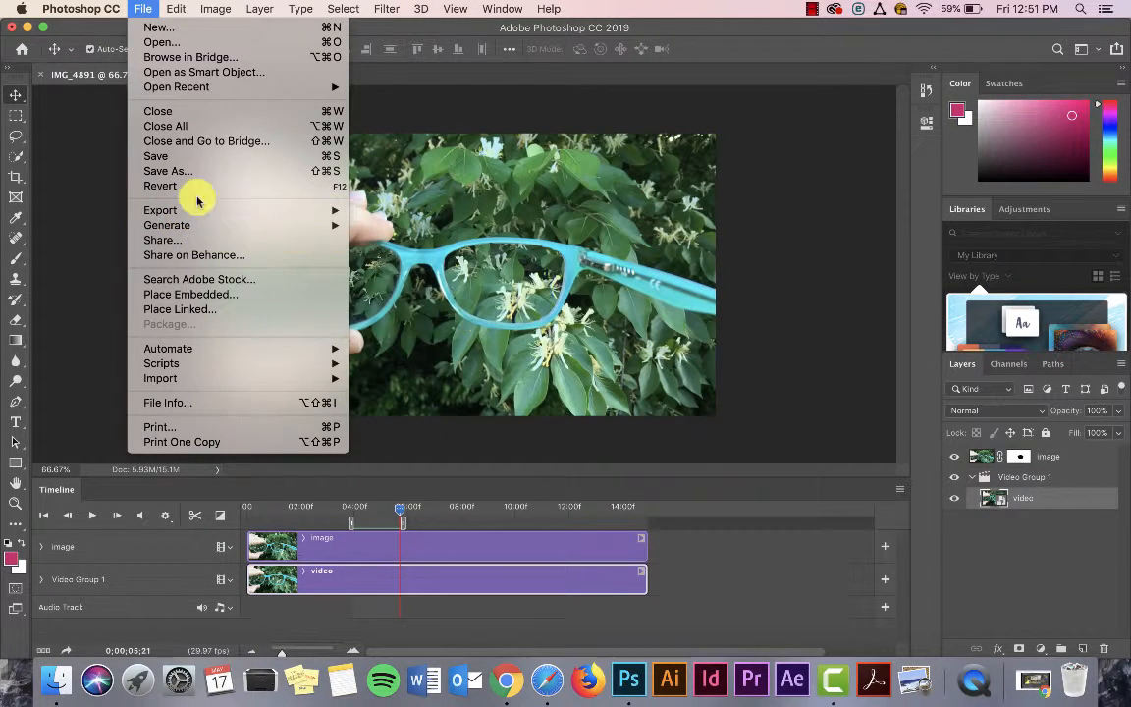
left_click(442, 427)
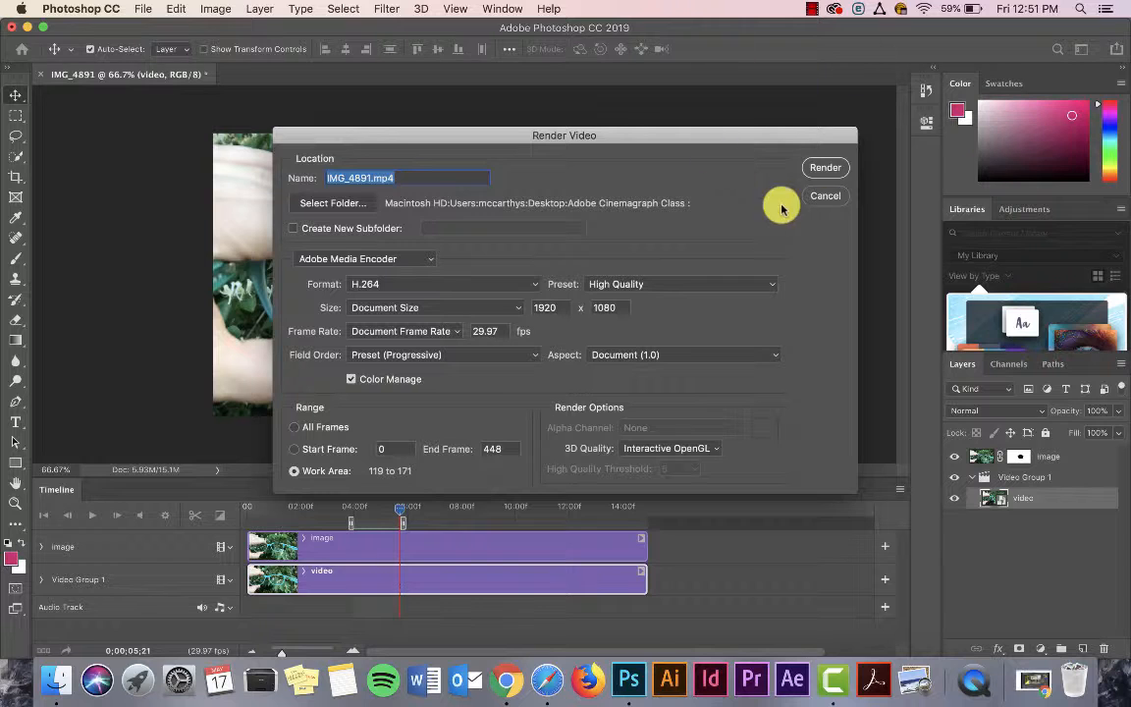
left_click(823, 195)
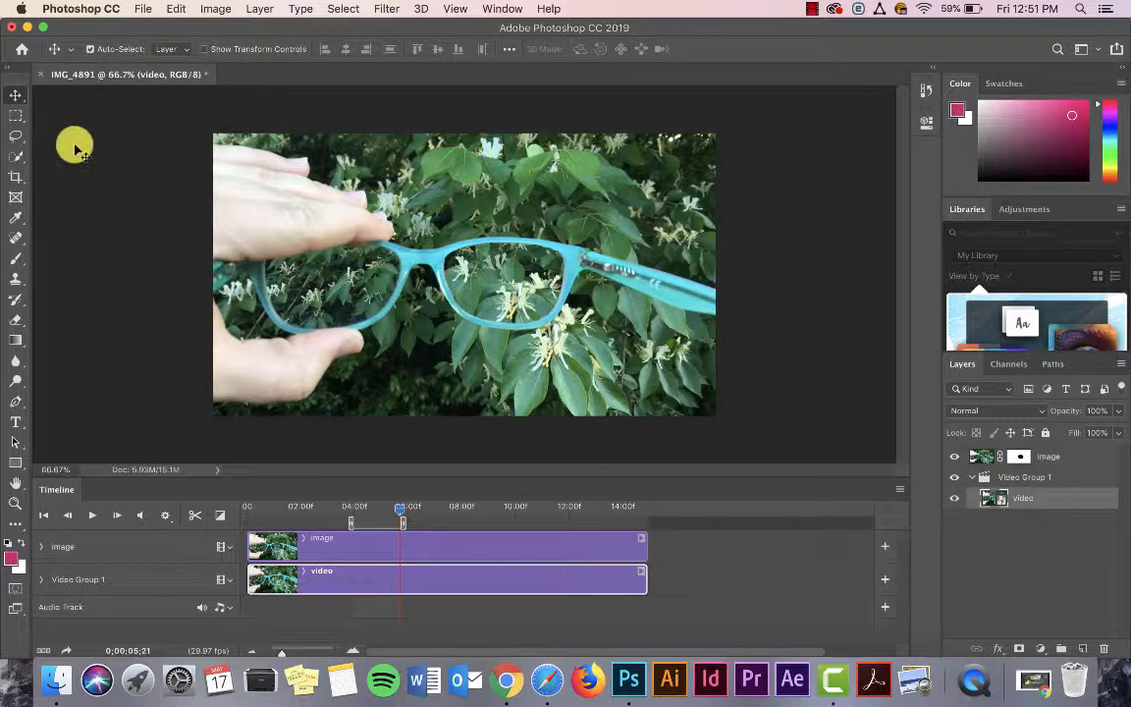
Step: Play the cinemagraph from the start of the work area to check the motion inside the lens
left_click_drag(403, 513, 347, 506)
key("space")
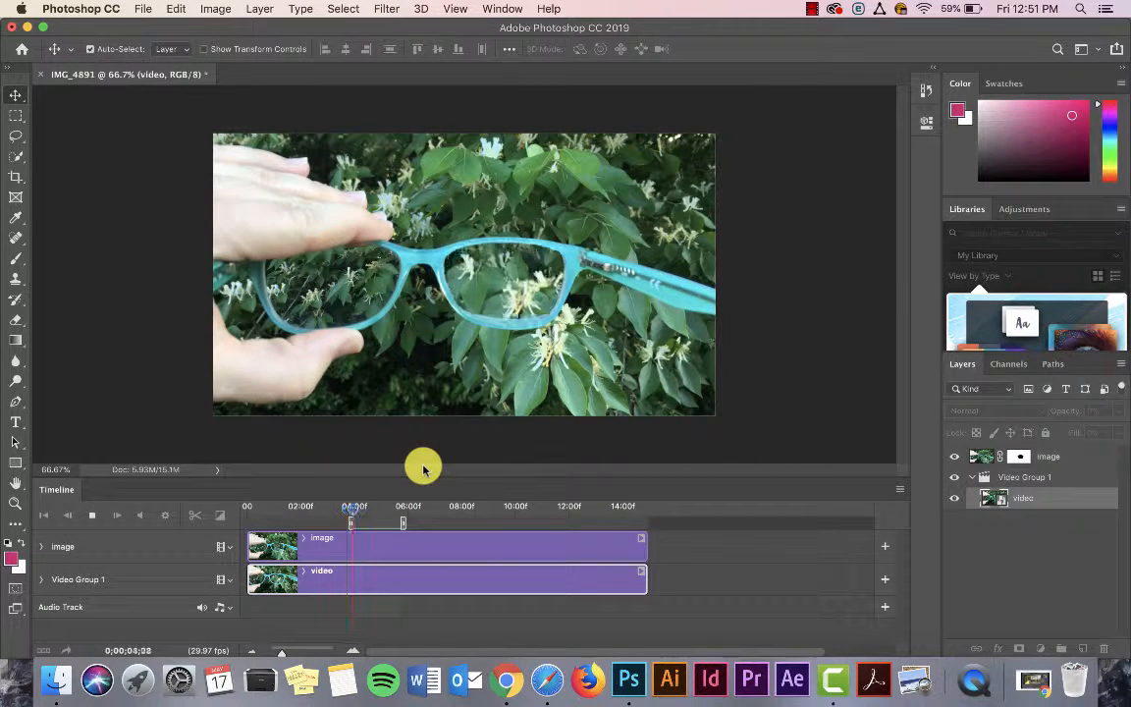
key("space")
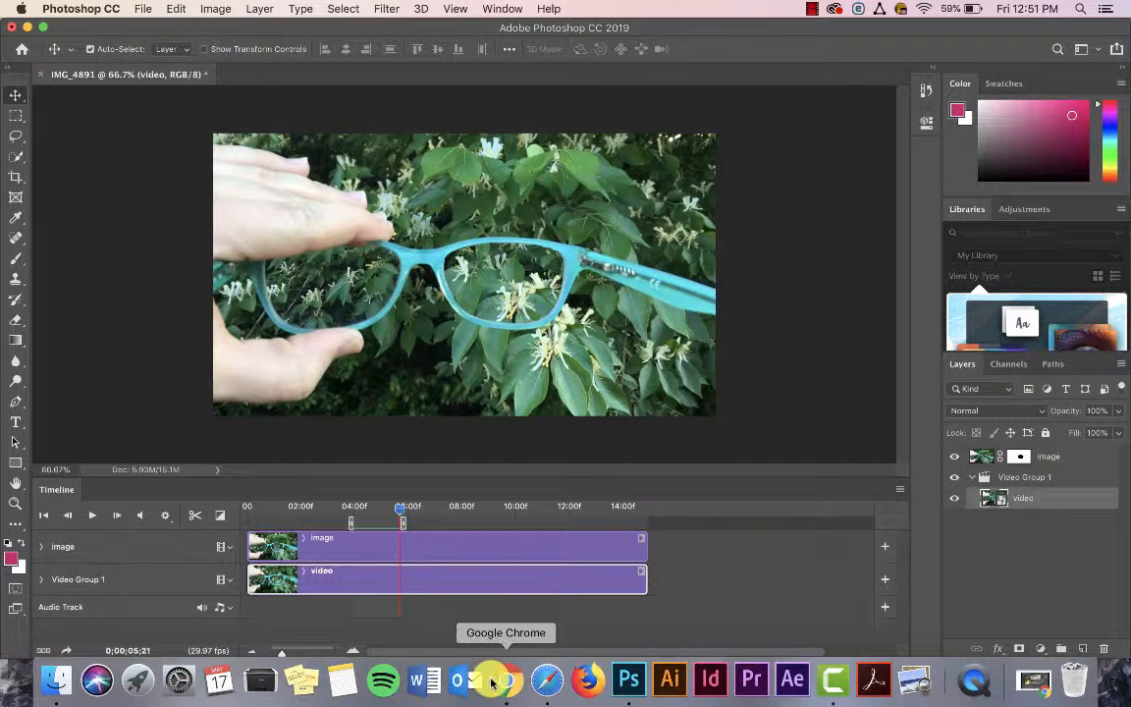
Step: Switch to Safari and view the example cinemagraph GIFs in order from the glasses to Walking.gif, dismissing the antivirus notification
left_click(547, 679)
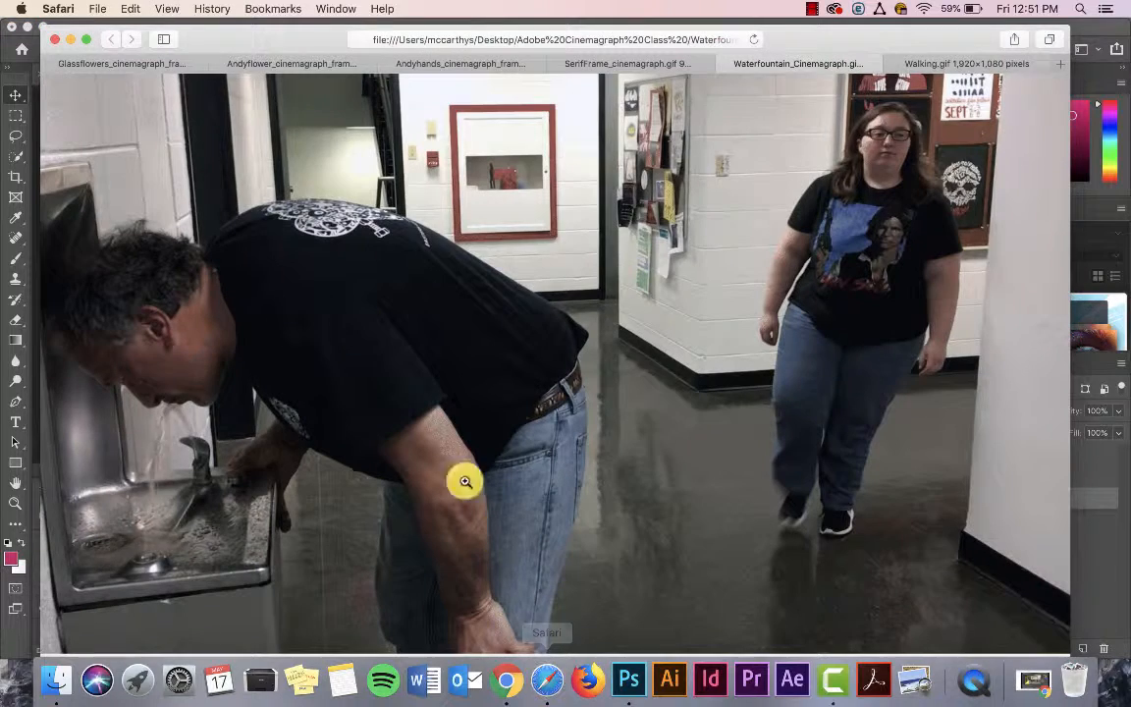
left_click(112, 67)
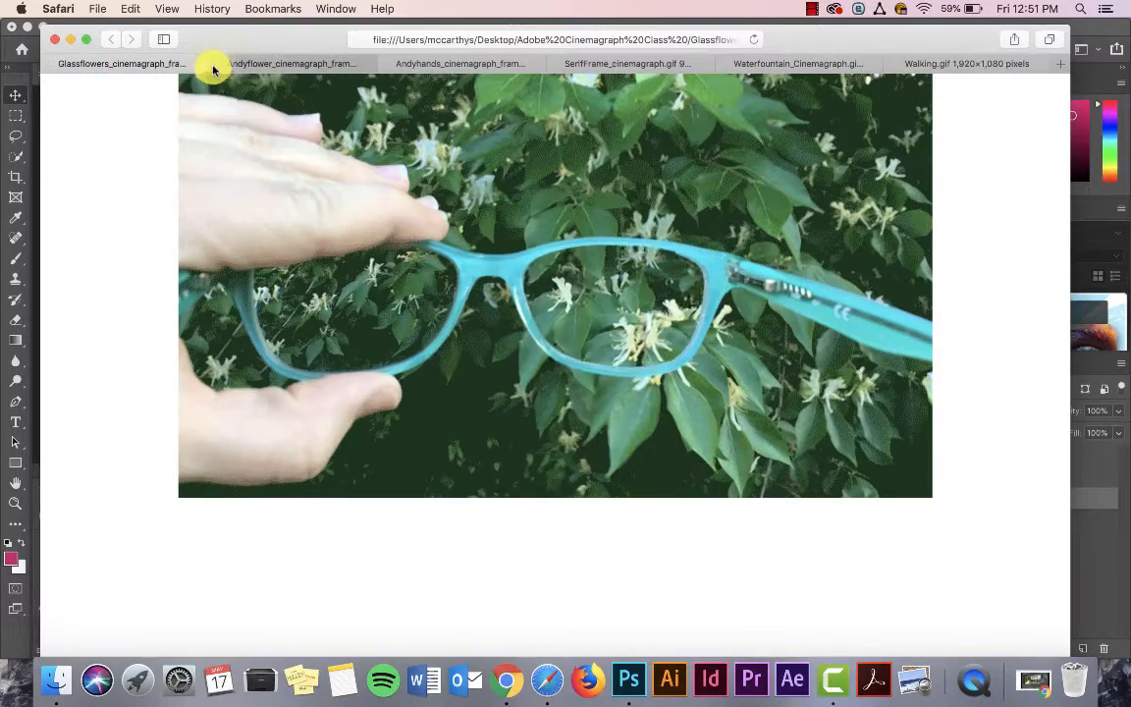
left_click(246, 65)
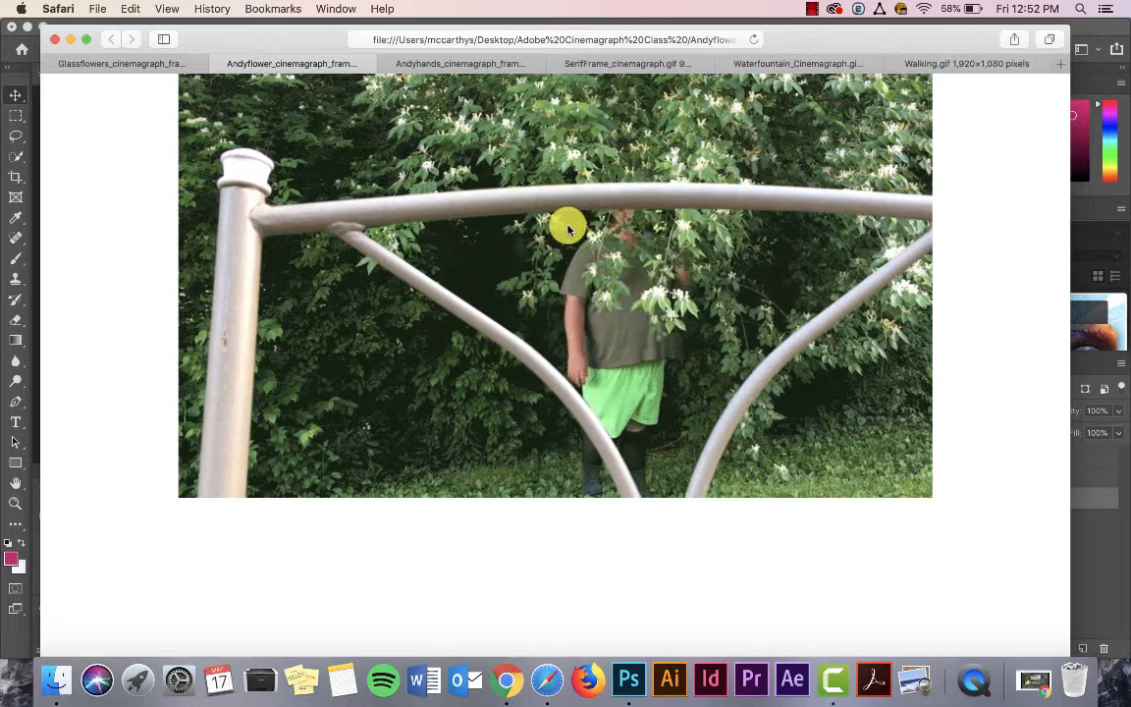
left_click(430, 64)
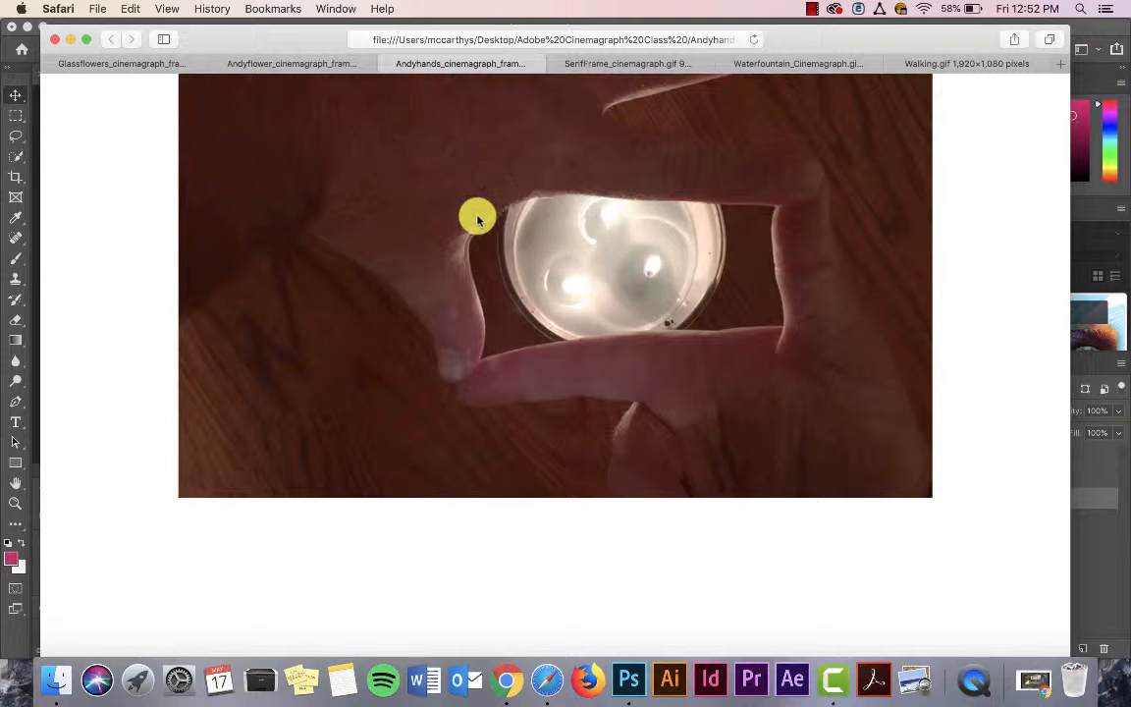
left_click(593, 63)
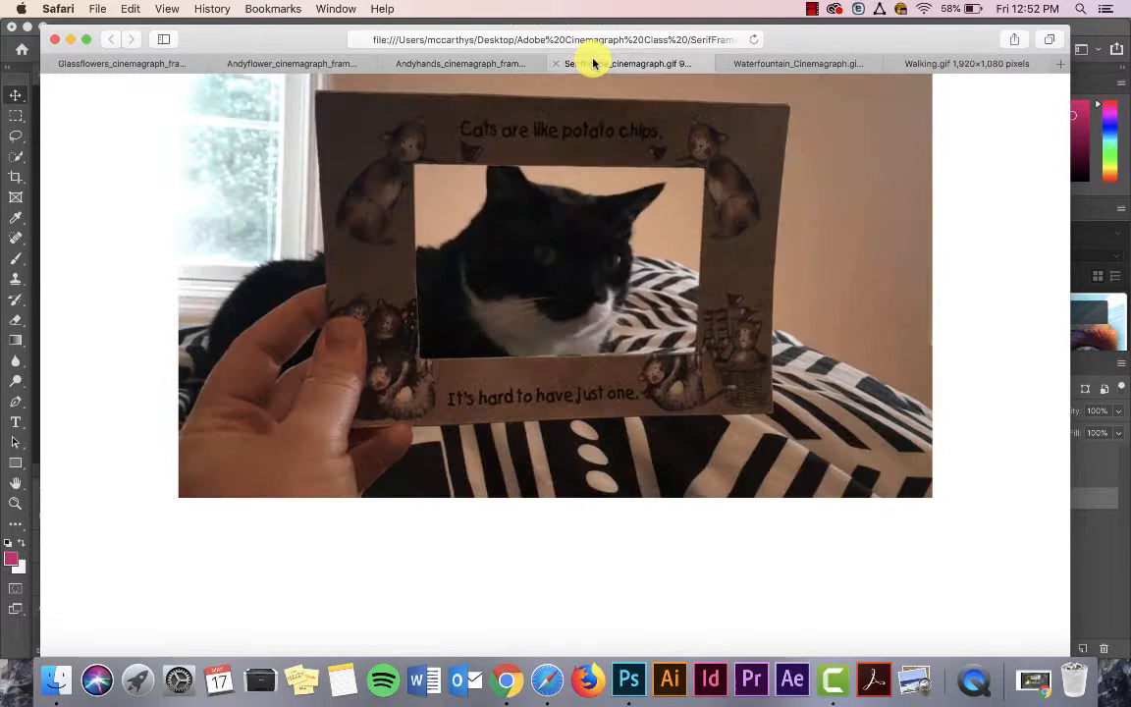
left_click(821, 61)
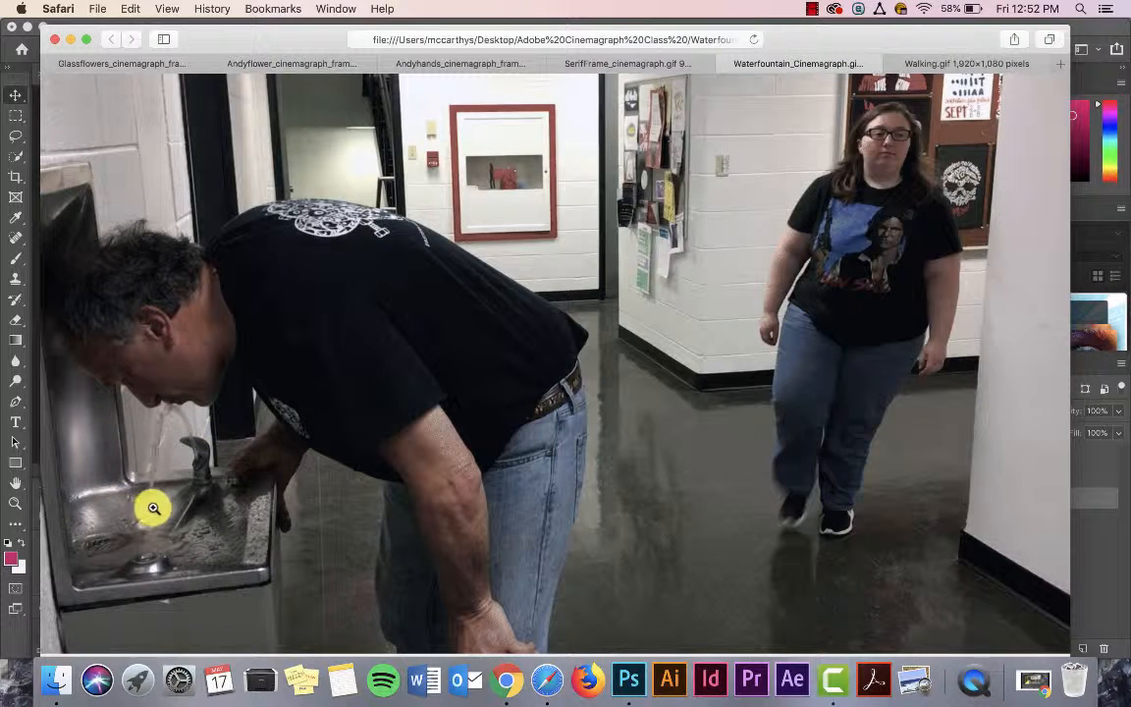
left_click(934, 63)
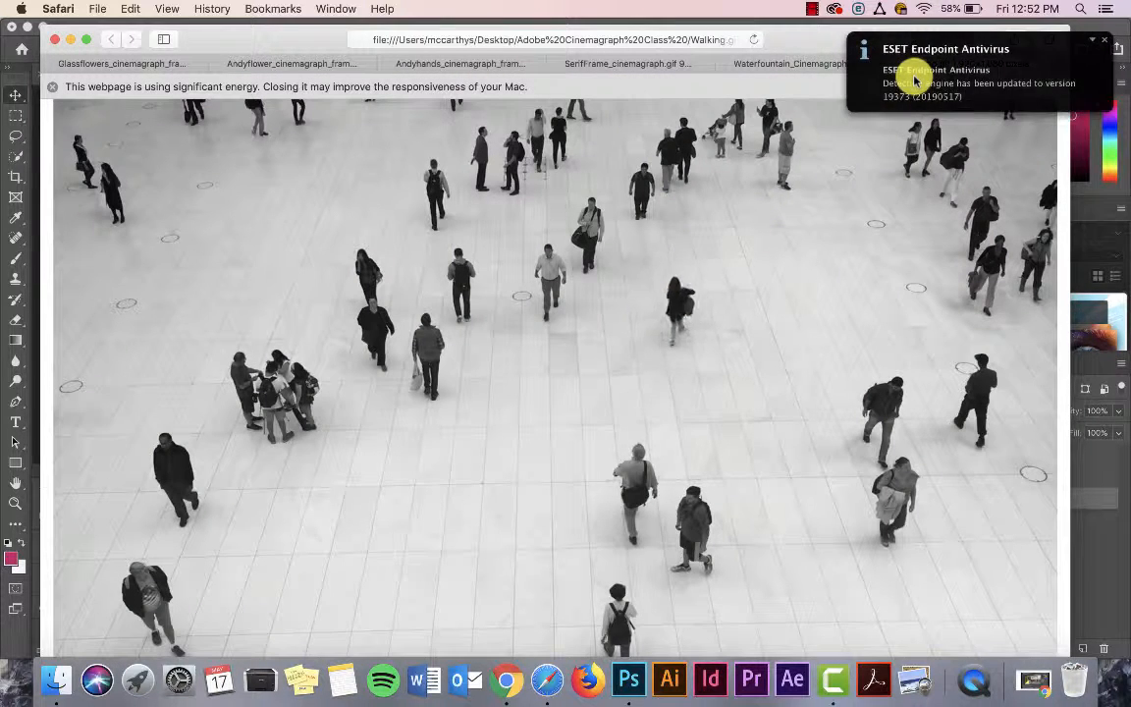
left_click(1102, 39)
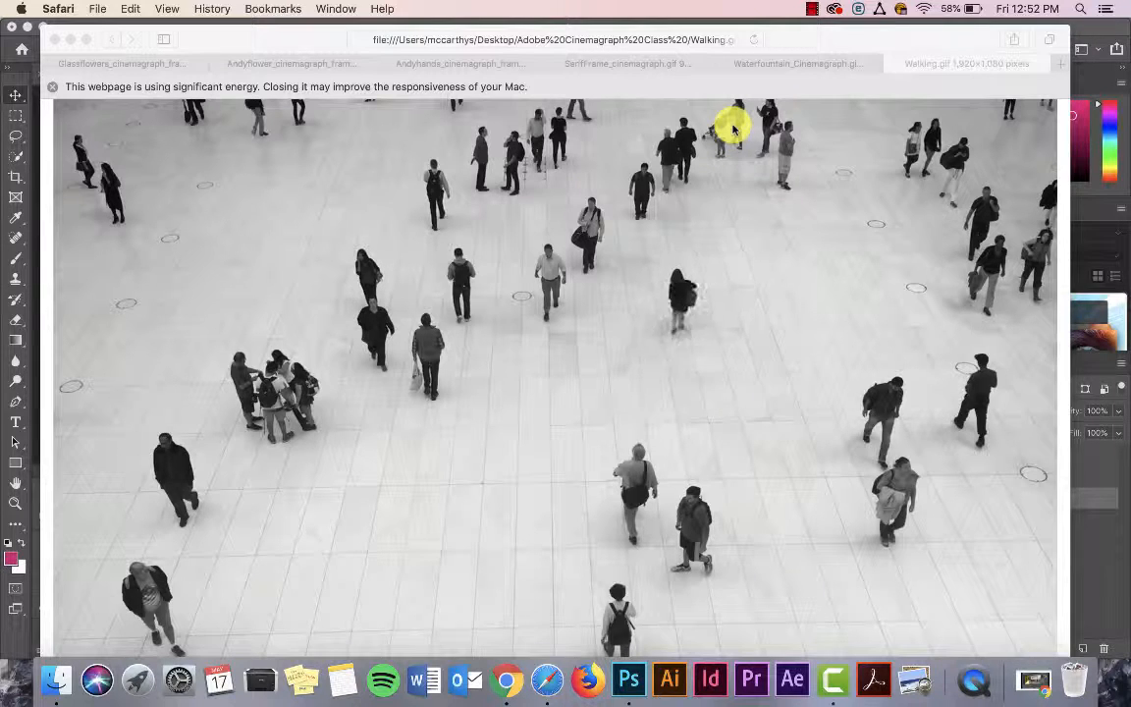
Step: View the water fountain cinemagraph again, return to Photoshop and deselect the video layer
left_click(791, 43)
left_click(752, 64)
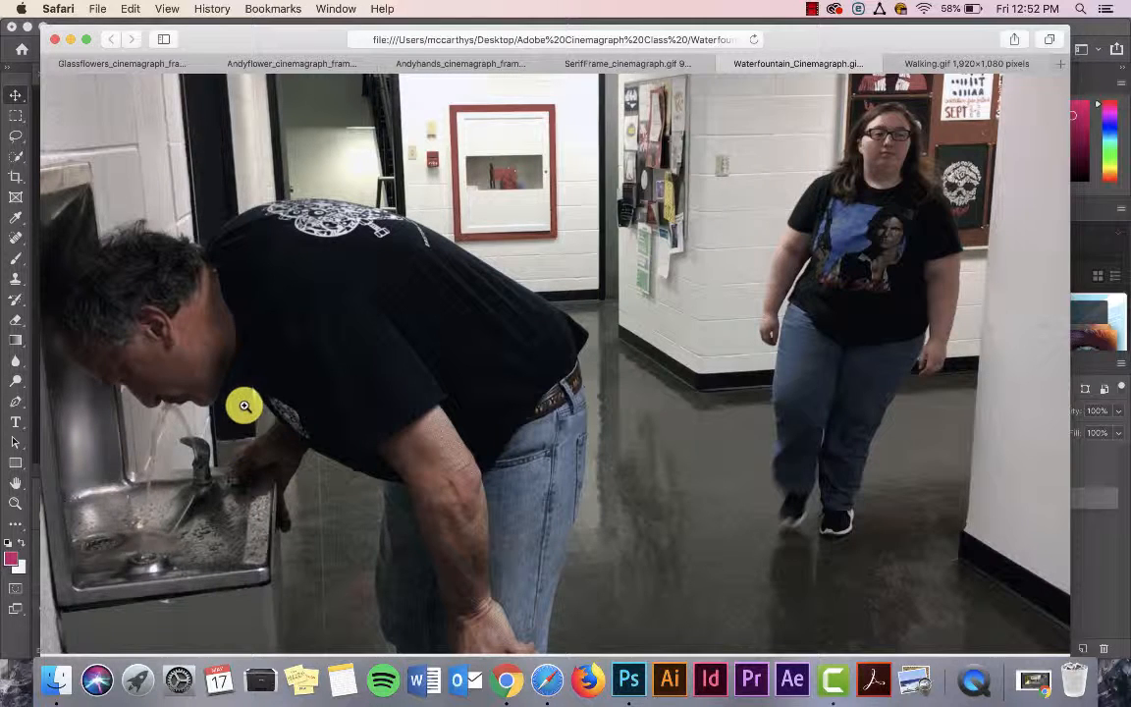
left_click(1100, 552)
left_click(1075, 552)
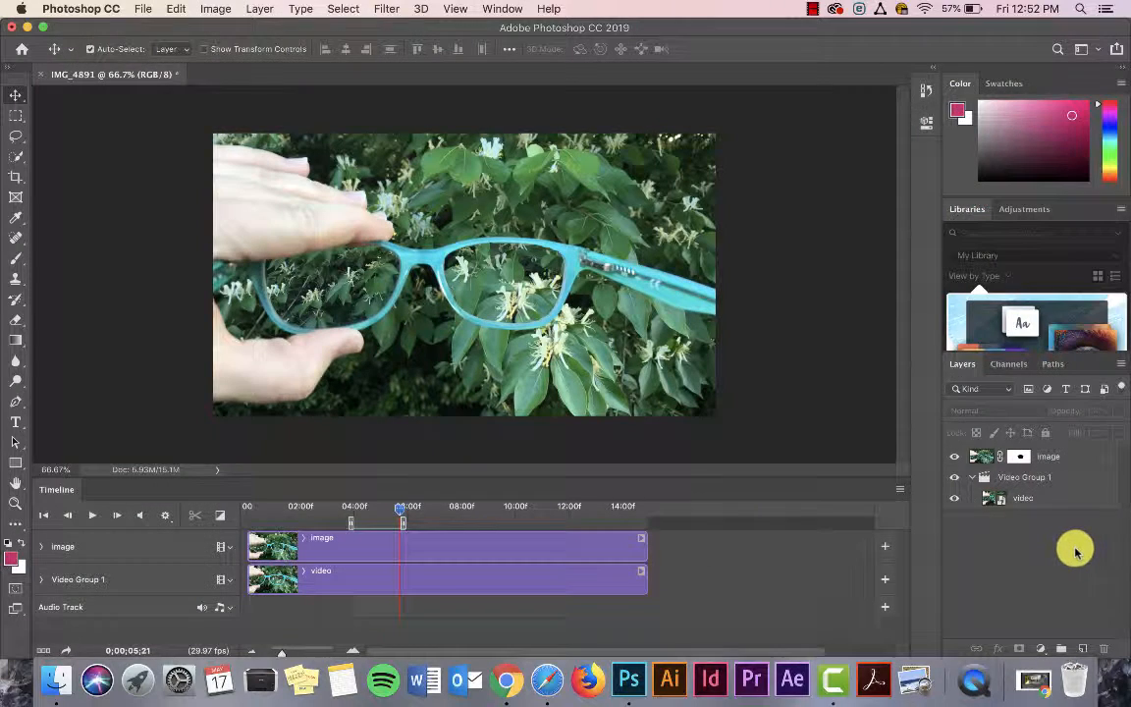